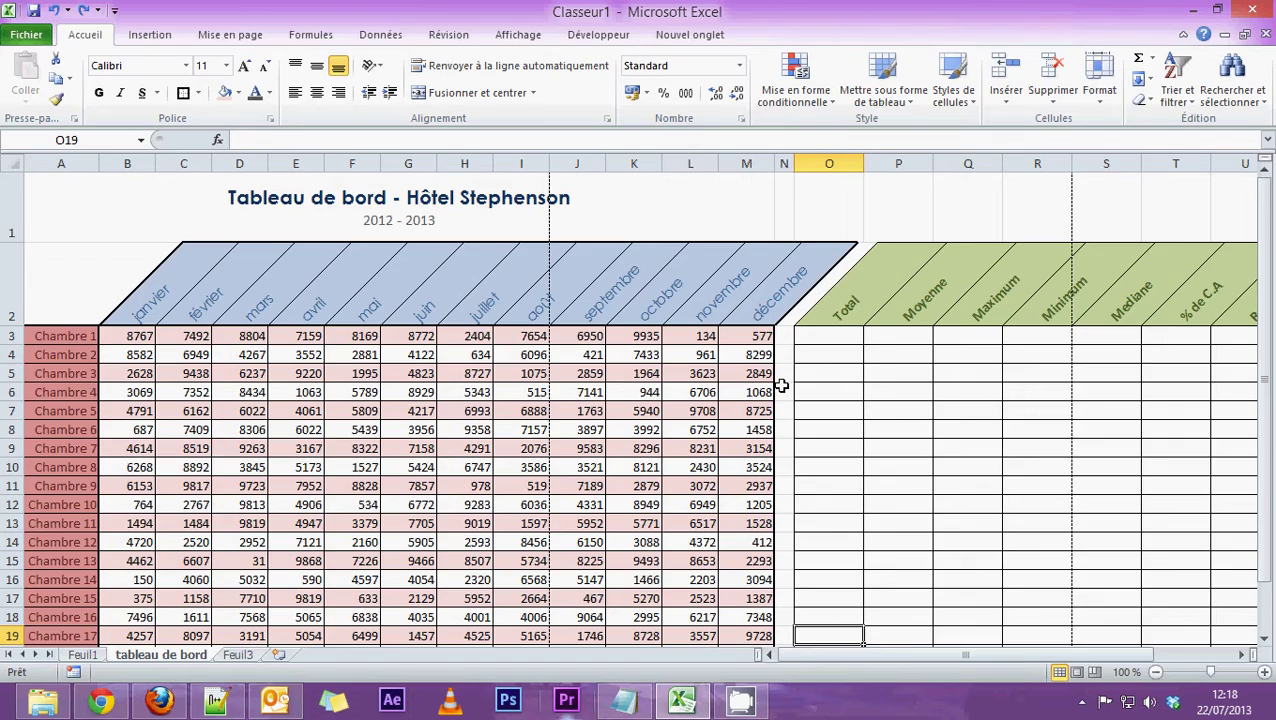
Step: Look over the dashboard's monthly room figures, the summary columns from Total onward, and the summary rows below the table
scroll(780, 383, "down", 5)
scroll(165, 430, "up", 5)
left_click_drag(895, 656, 972, 660)
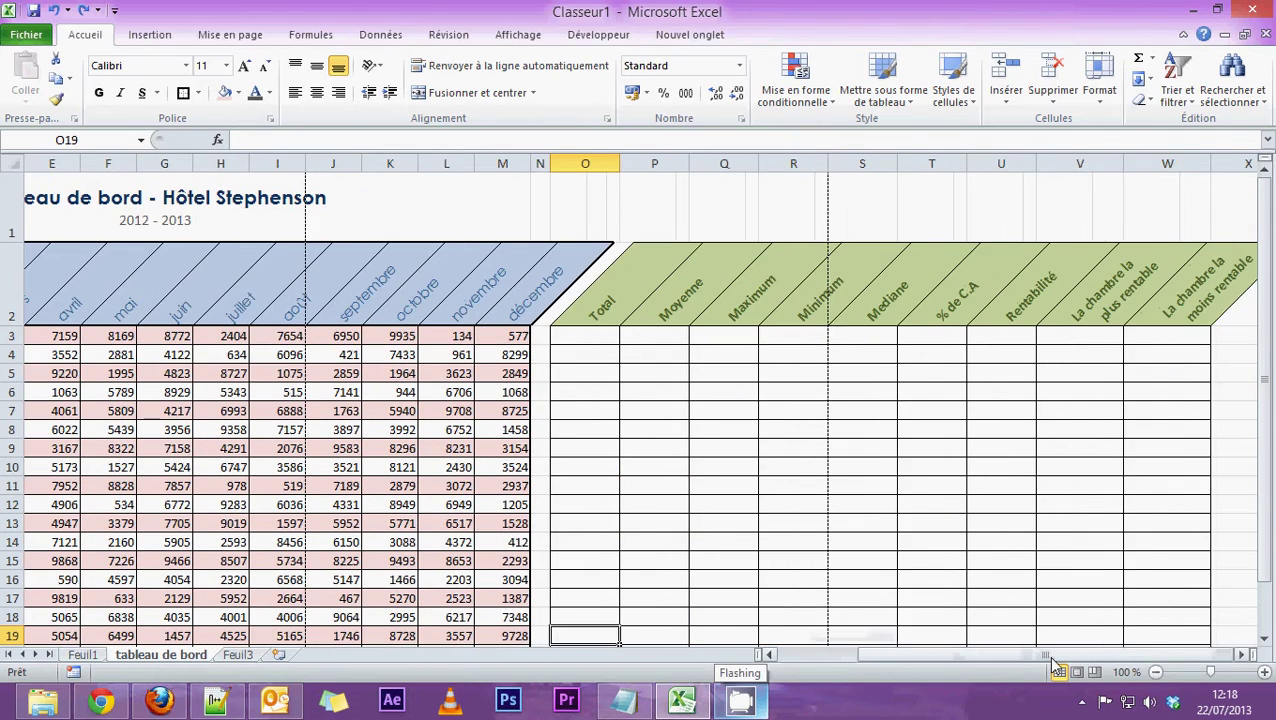
scroll(652, 561, "down", 3)
left_click_drag(893, 656, 726, 660)
scroll(348, 490, "up", 3)
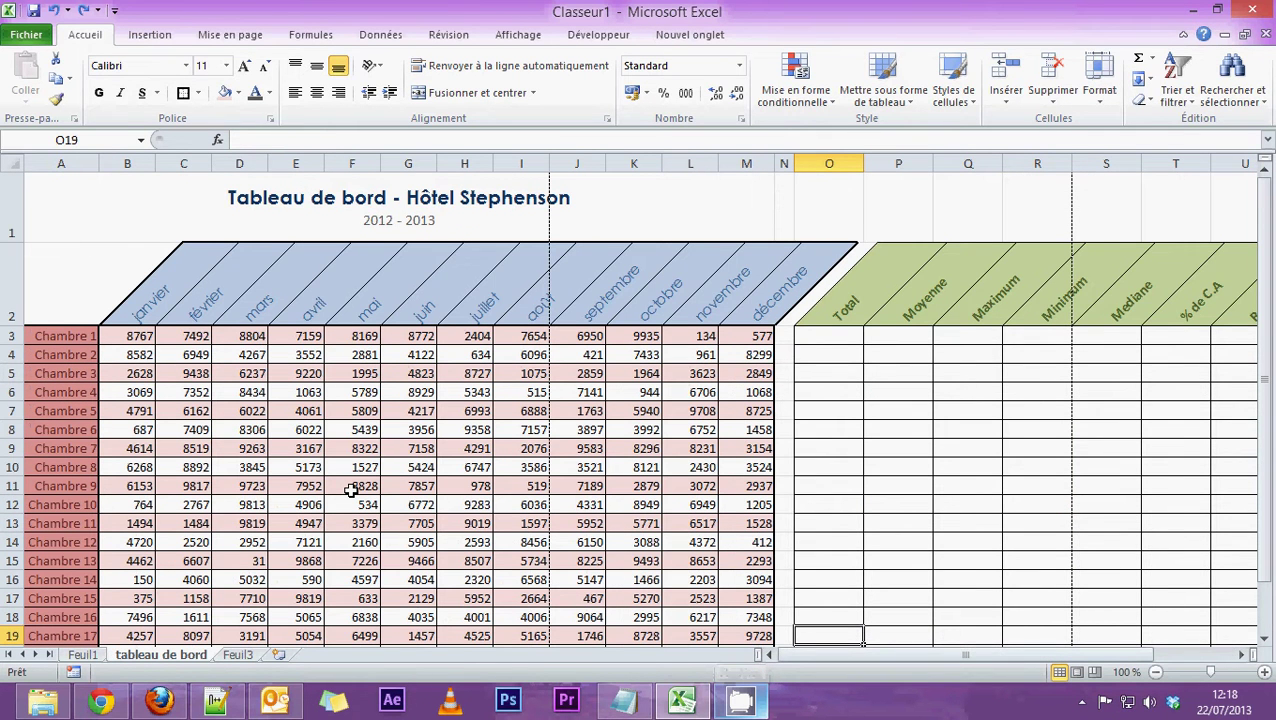
Step: Examine Chambre 1's monthly figures in row 3 that feed its Total cell
left_click(829, 334)
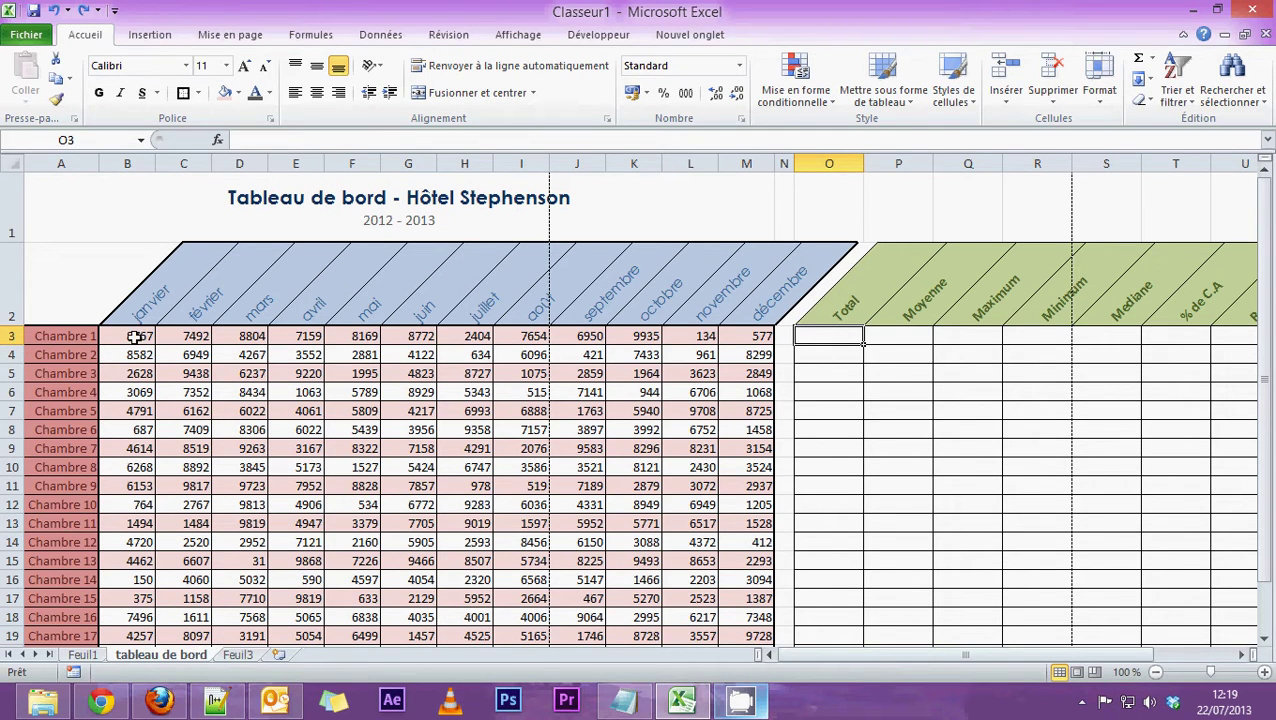
mouse_move(134, 337)
left_mouse_down()
mouse_move(775, 337)
mouse_move(140, 338)
left_mouse_up()
left_click(816, 338)
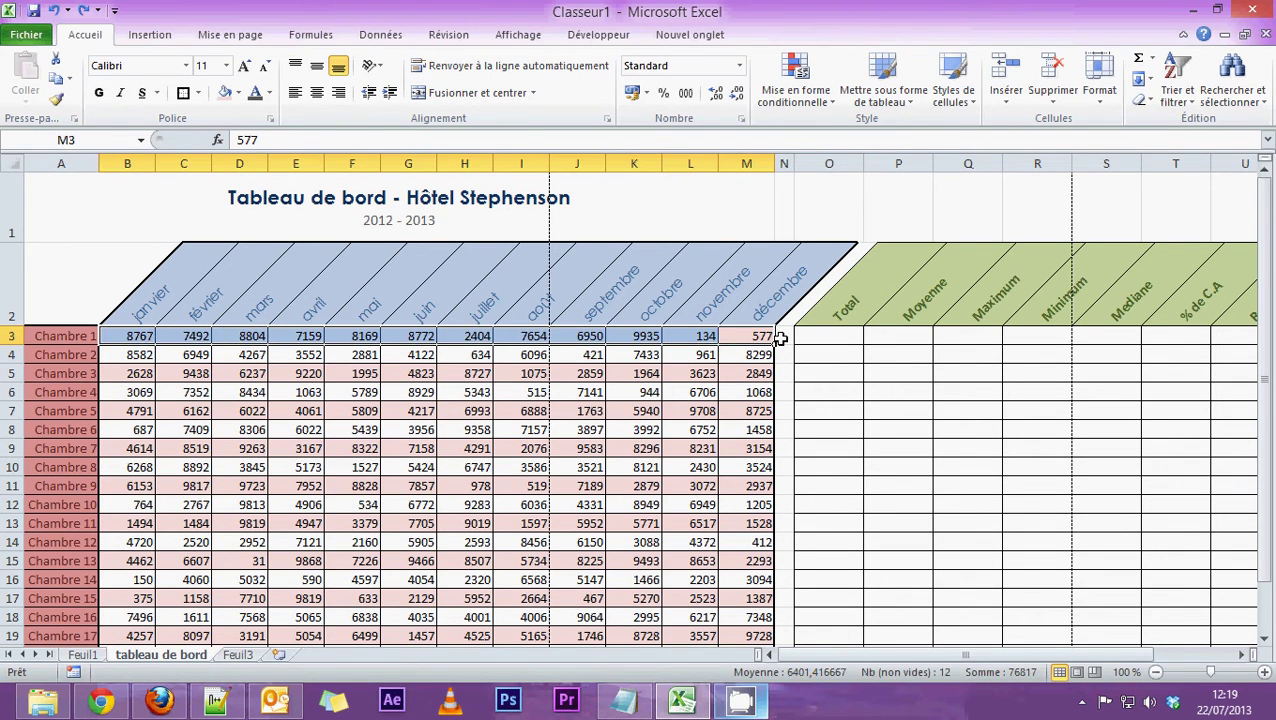
left_click(122, 336)
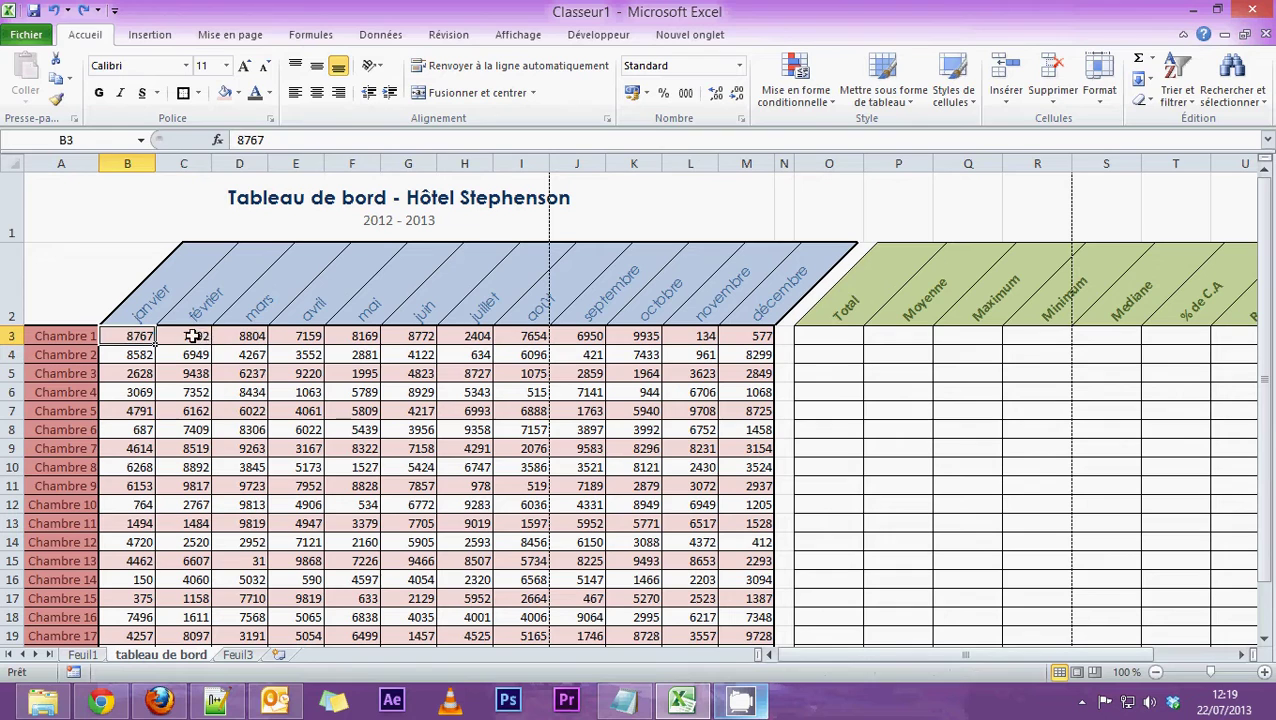
left_click(188, 336)
left_click(244, 336)
left_click(302, 336)
left_click(360, 336)
left_click(412, 336)
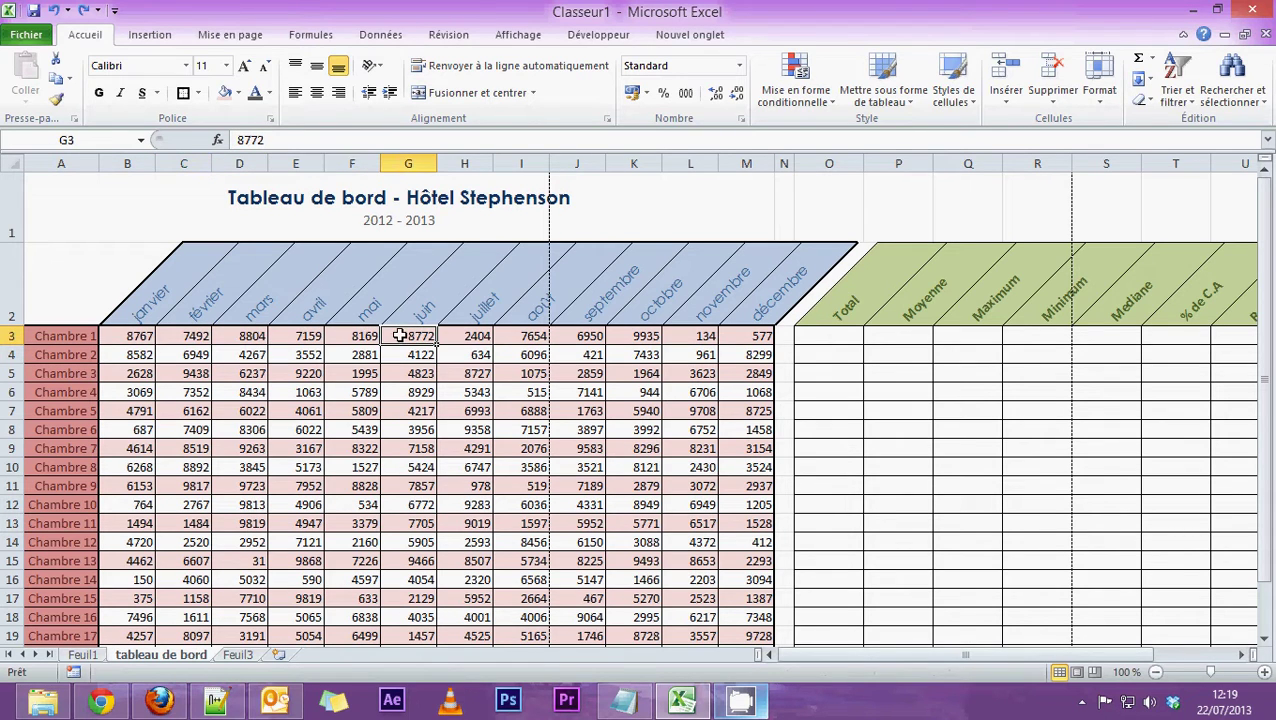
Step: Enter Chambre 1's total in O3 by adding the twelve months cell by cell: =B3+C3+D3+E3+F3+G3+H3+I3+J3+K3+L3+M3
left_click(823, 338)
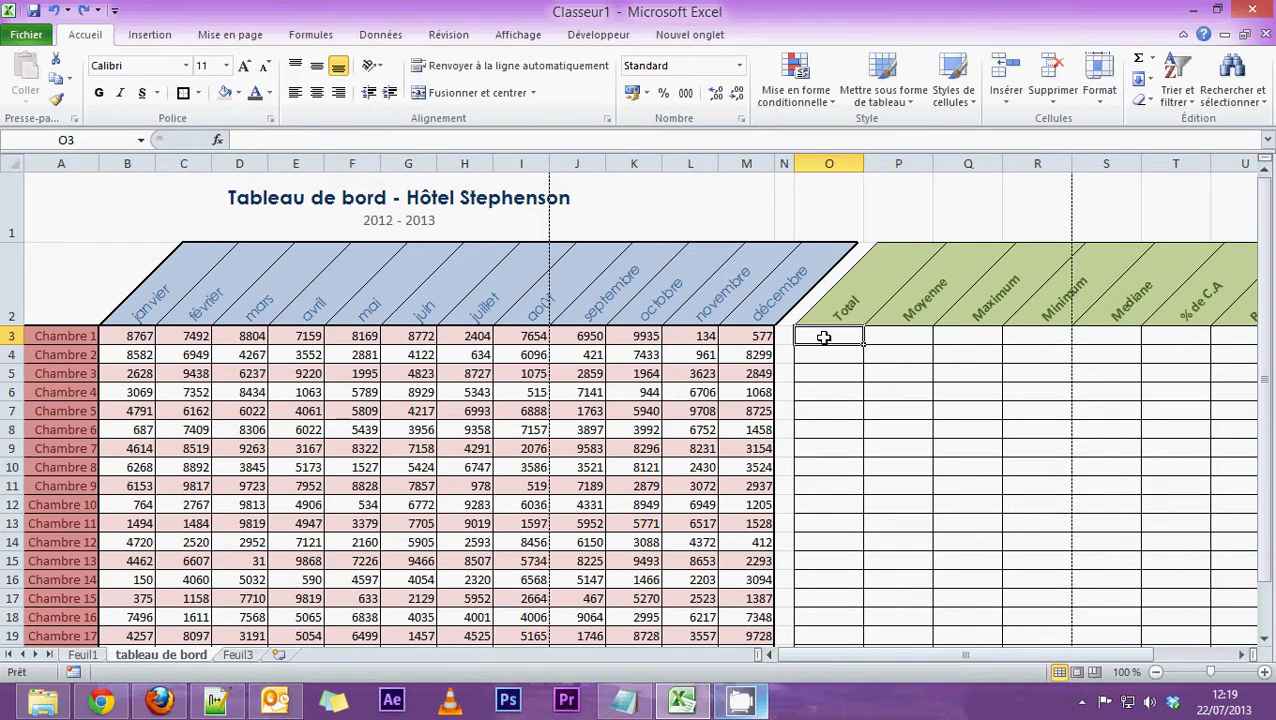
type("=")
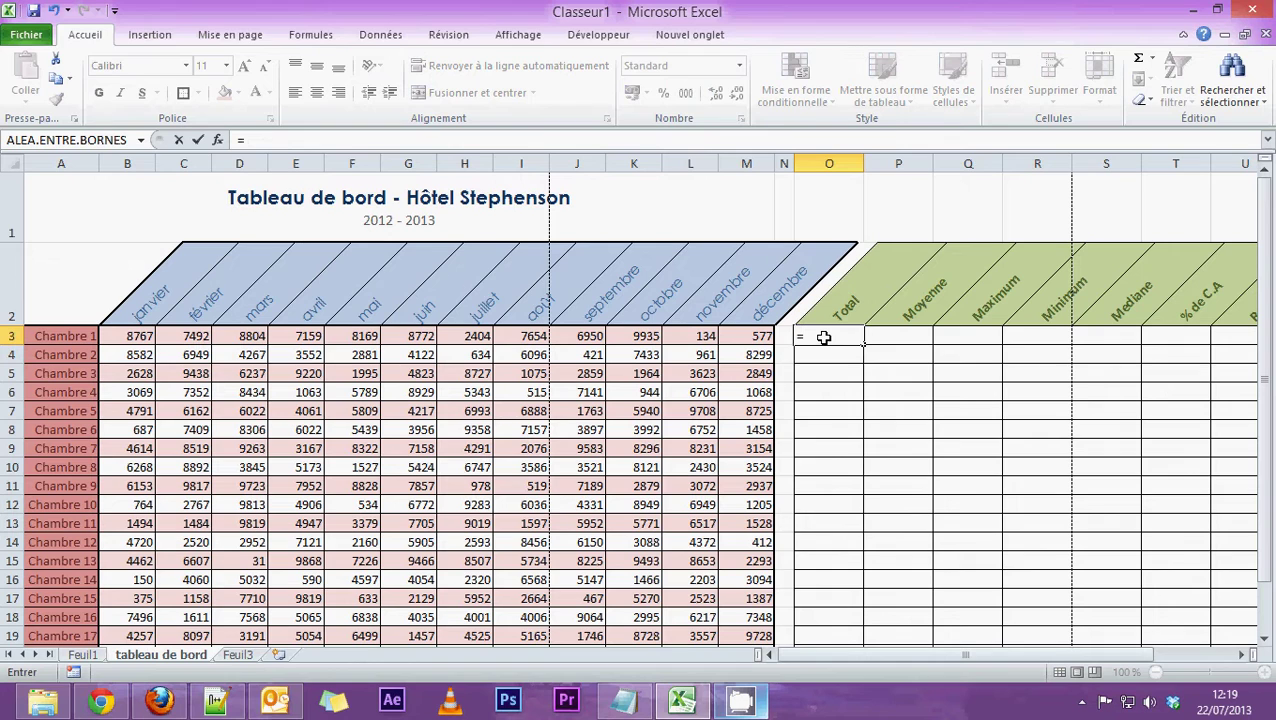
left_click(137, 336)
type("+")
left_click(190, 337)
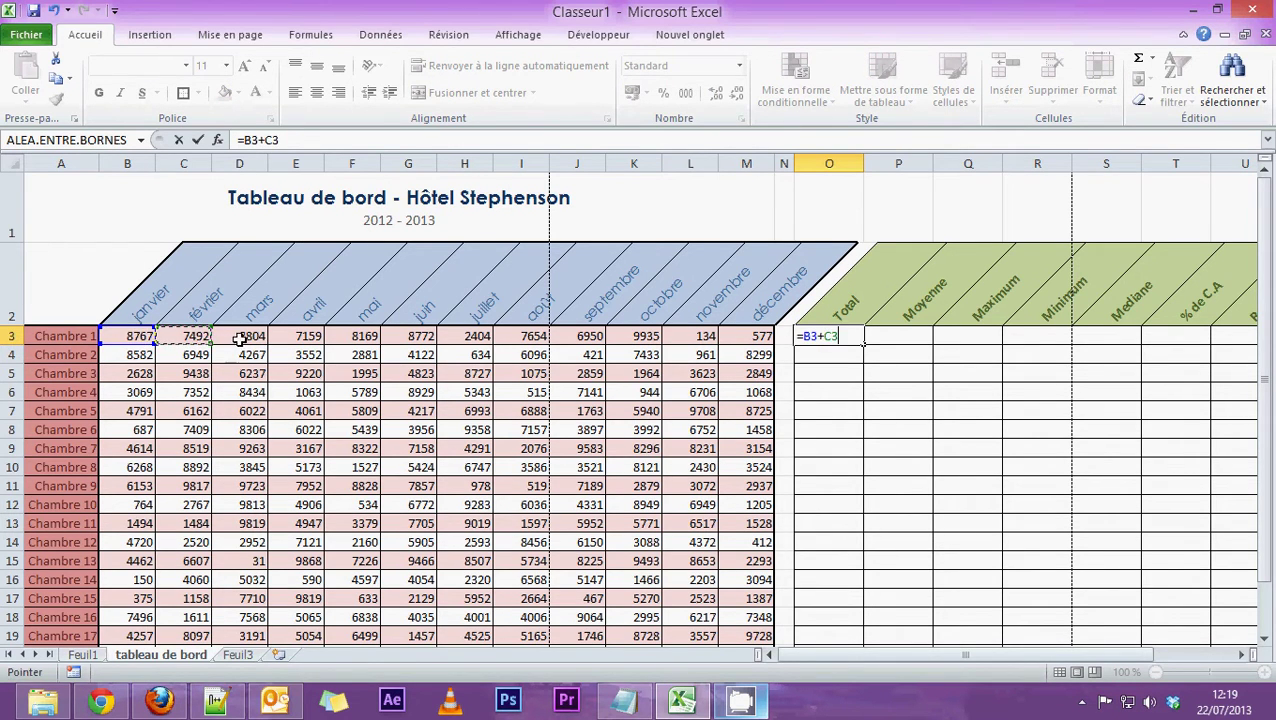
type("+")
left_click(245, 337)
type("+")
left_click(296, 337)
type("+")
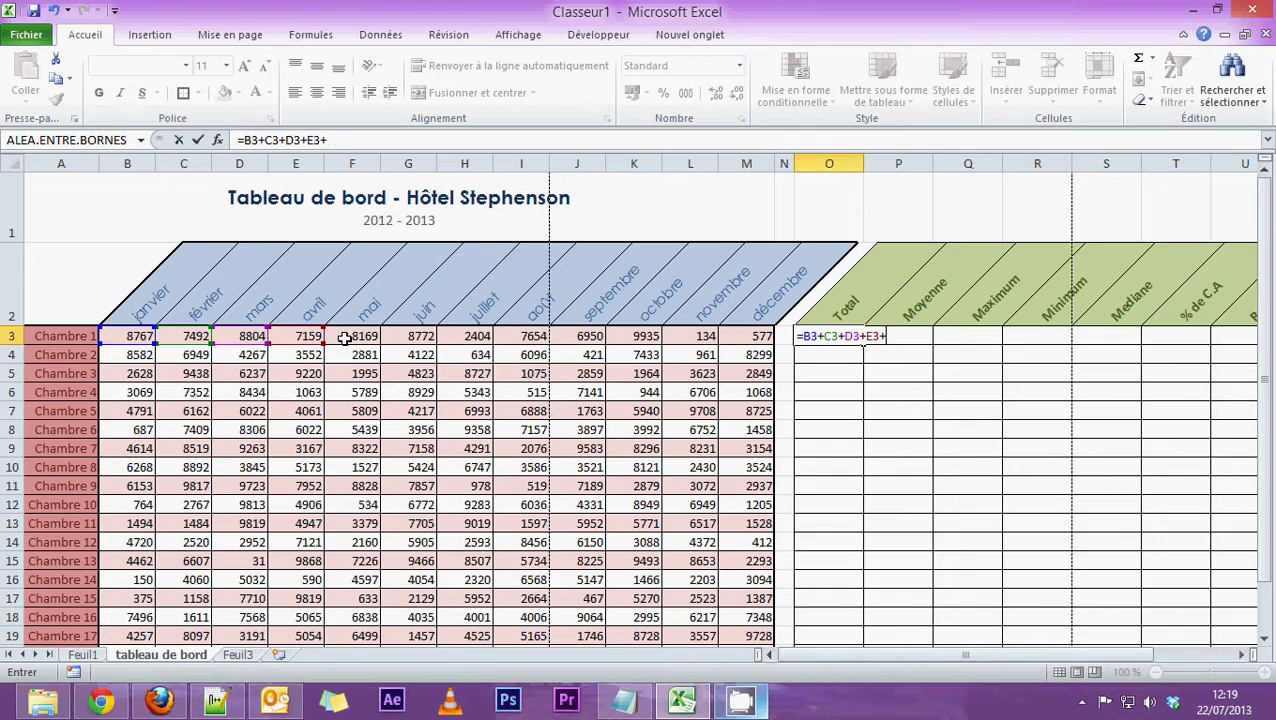
left_click(352, 337)
type("+")
left_click(409, 337)
type("+")
left_click(466, 338)
type("+")
left_click(540, 337)
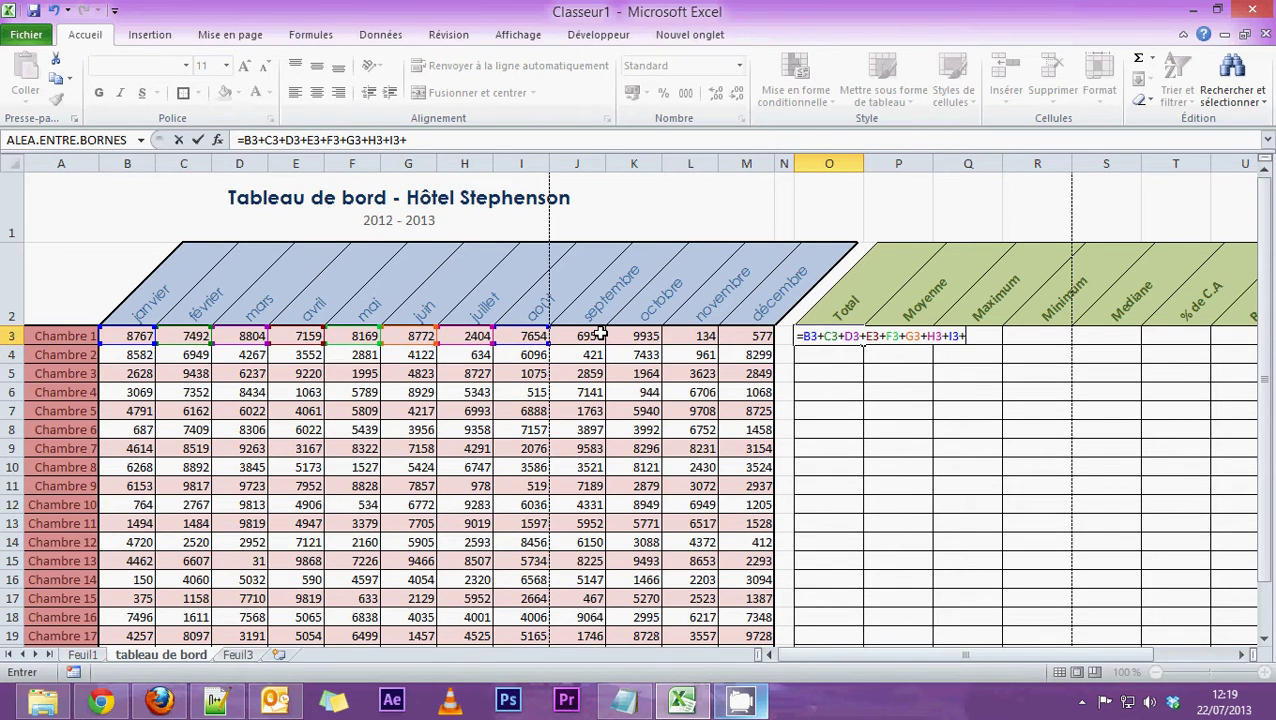
type("+")
left_click(598, 337)
type("+")
left_click(634, 338)
type("+")
left_click(703, 340)
type("+")
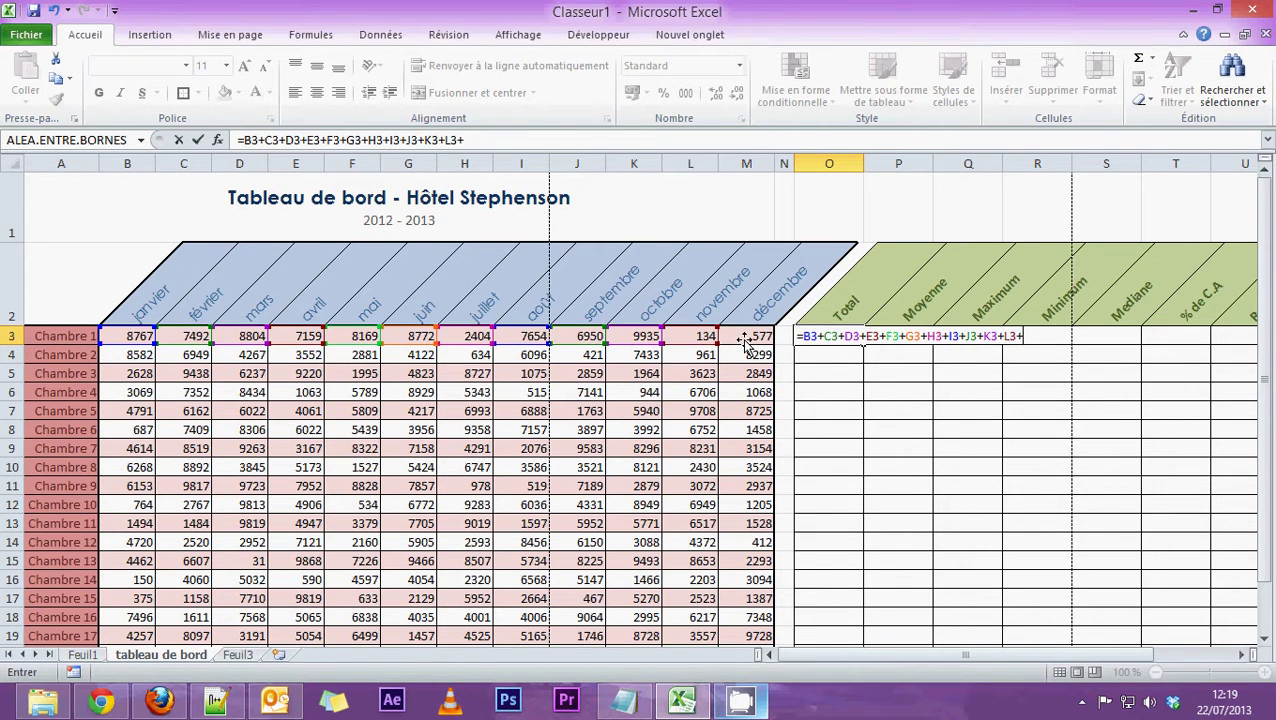
left_click(750, 338)
type("+")
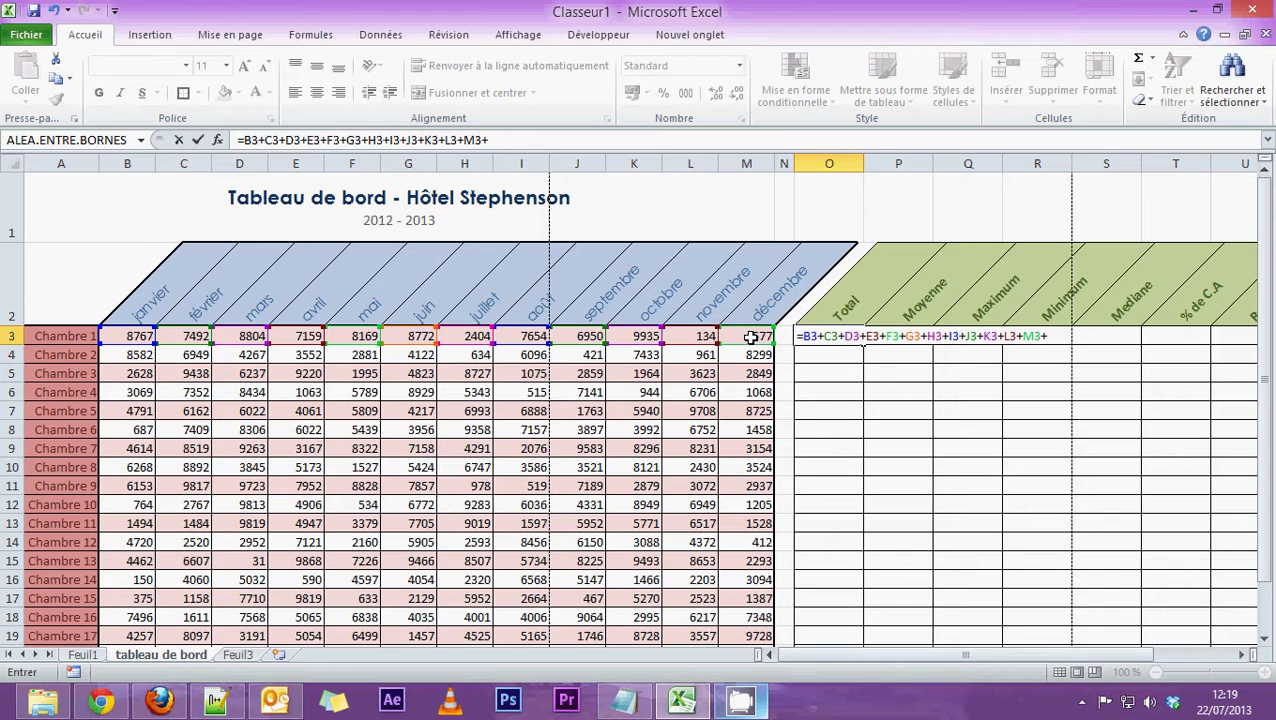
key("BackSpace")
key("Return")
Step: Copy the total formula from O3 down to O20 for all rooms through Chambre 18
left_click(842, 338)
scroll(866, 340, "down", 1)
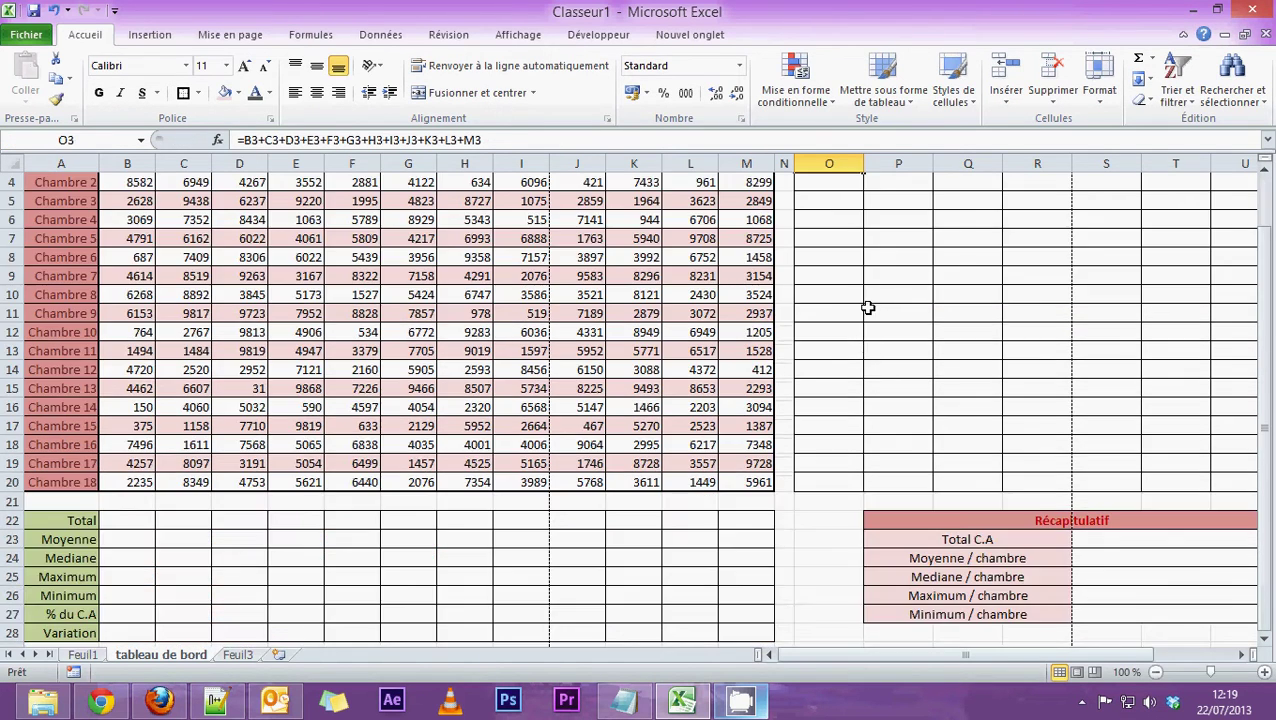
scroll(866, 253, "up", 1)
left_click_drag(864, 345, 868, 510)
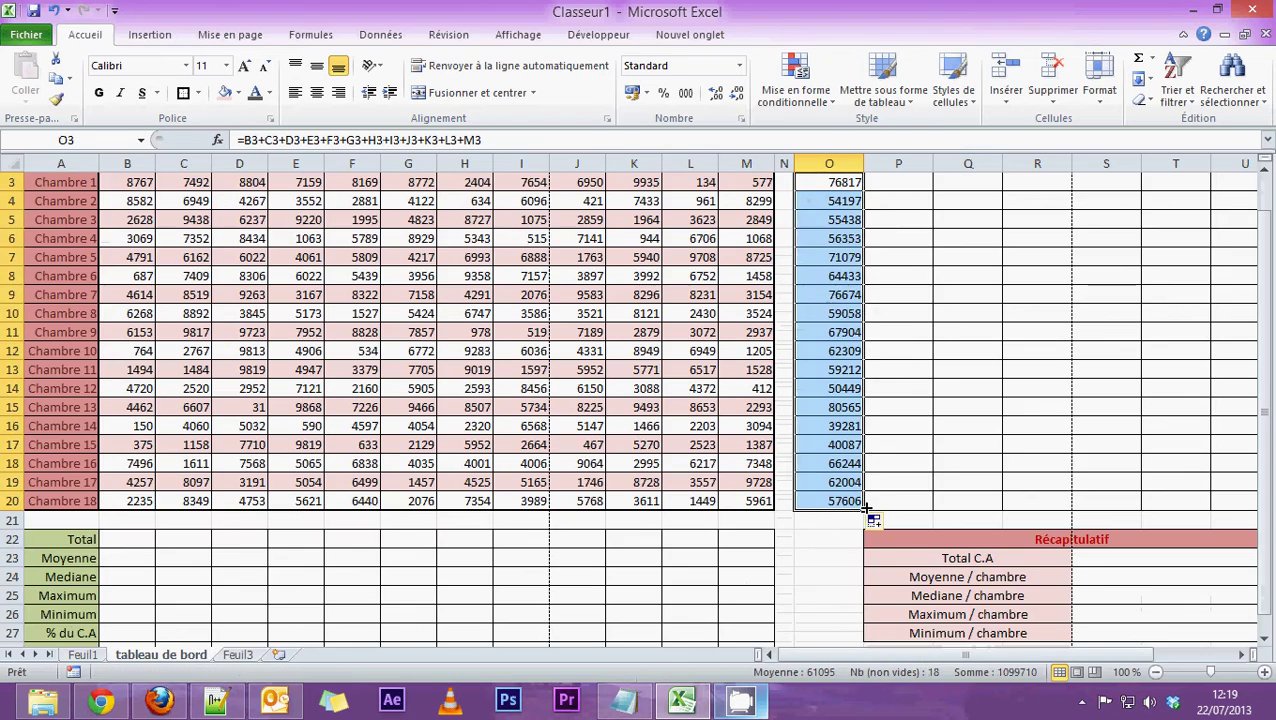
Step: Review Chambre 1's total formula in O3 against the monthly cells B3 to M3
scroll(862, 500, "up", 1)
left_click(824, 338)
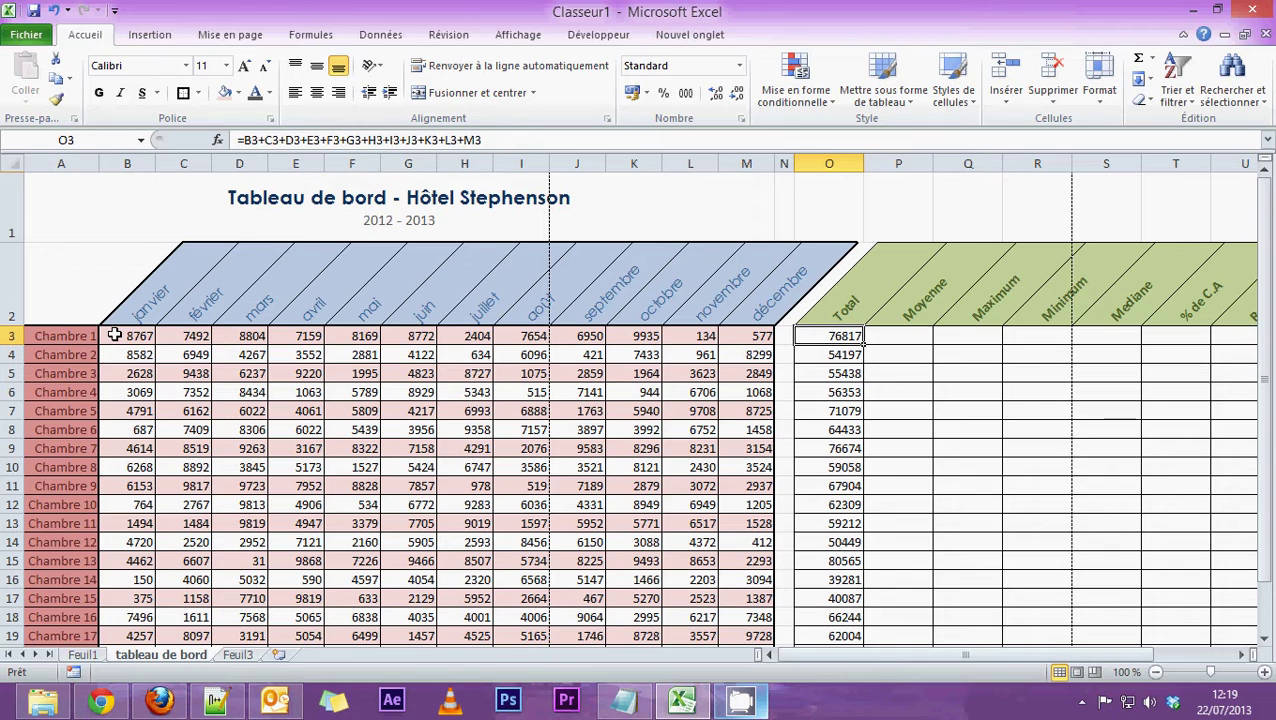
left_click_drag(113, 335, 720, 335)
left_click(848, 338)
double_click(848, 338)
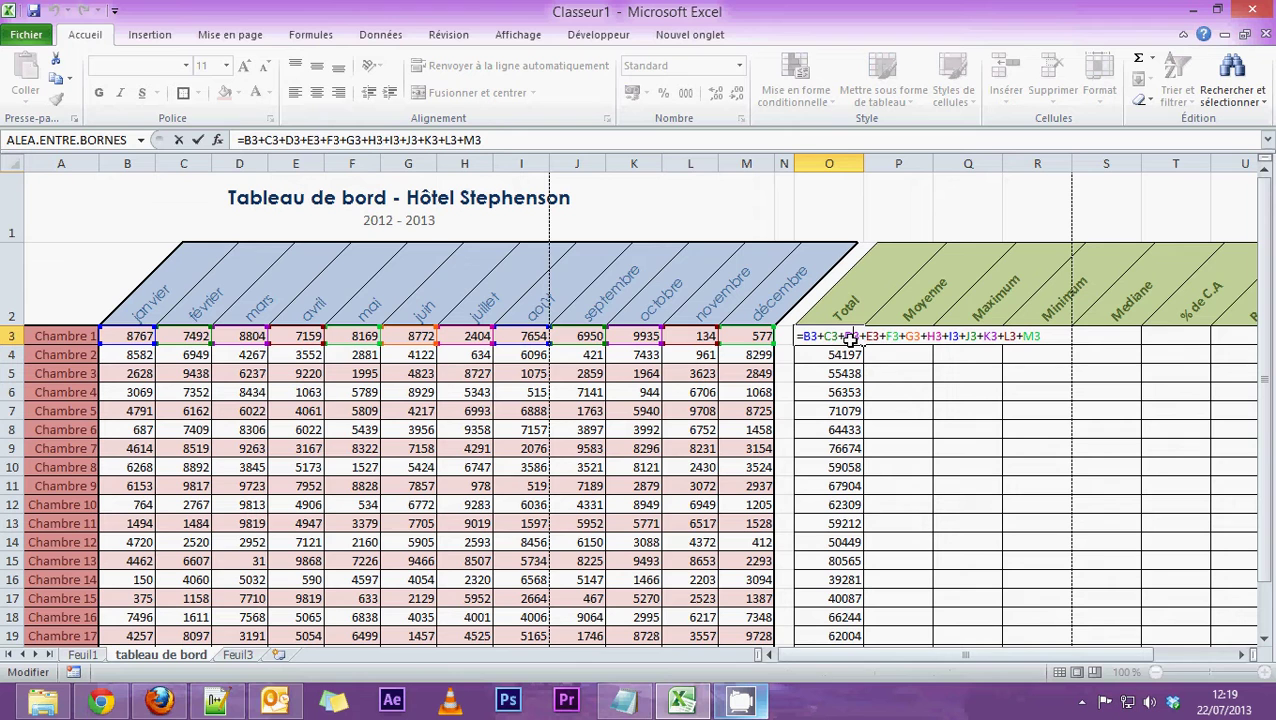
key("Escape")
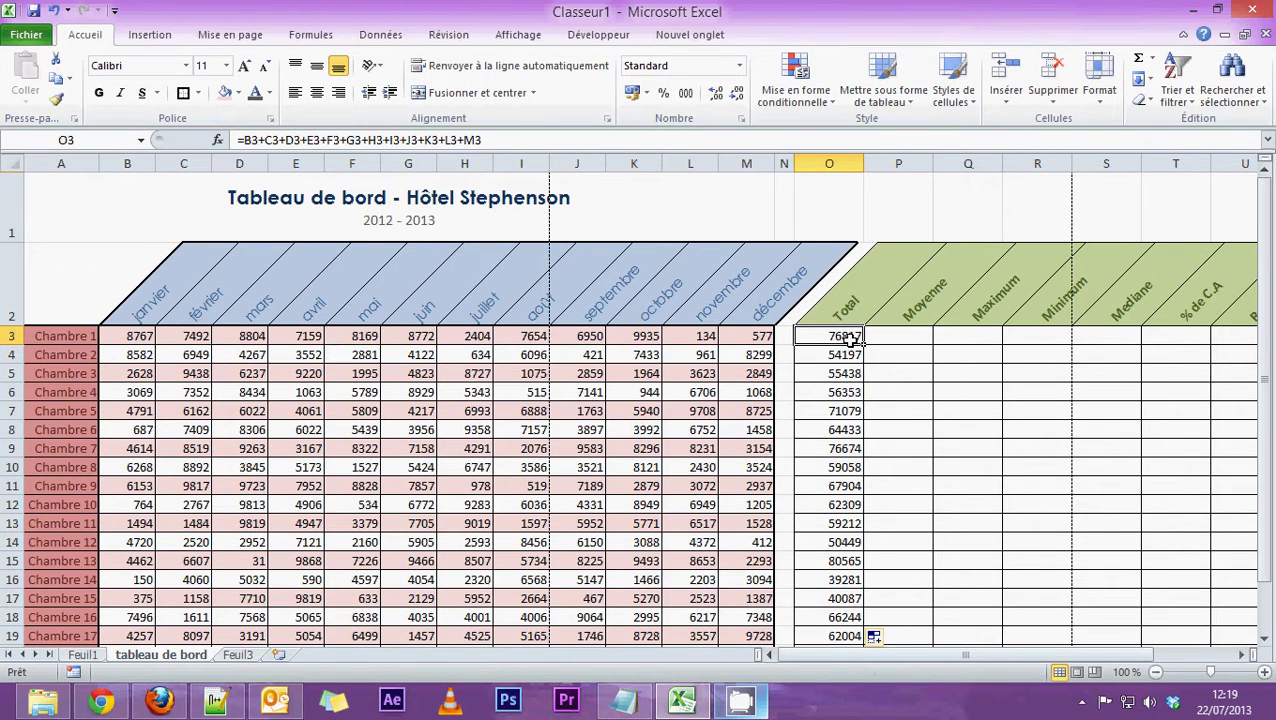
Step: Delete the contents of the Total column from O3 to O20
scroll(851, 340, "down", 2)
scroll(851, 340, "up", 2)
scroll(851, 340, "down", 2)
left_click_drag(836, 428, 824, 336)
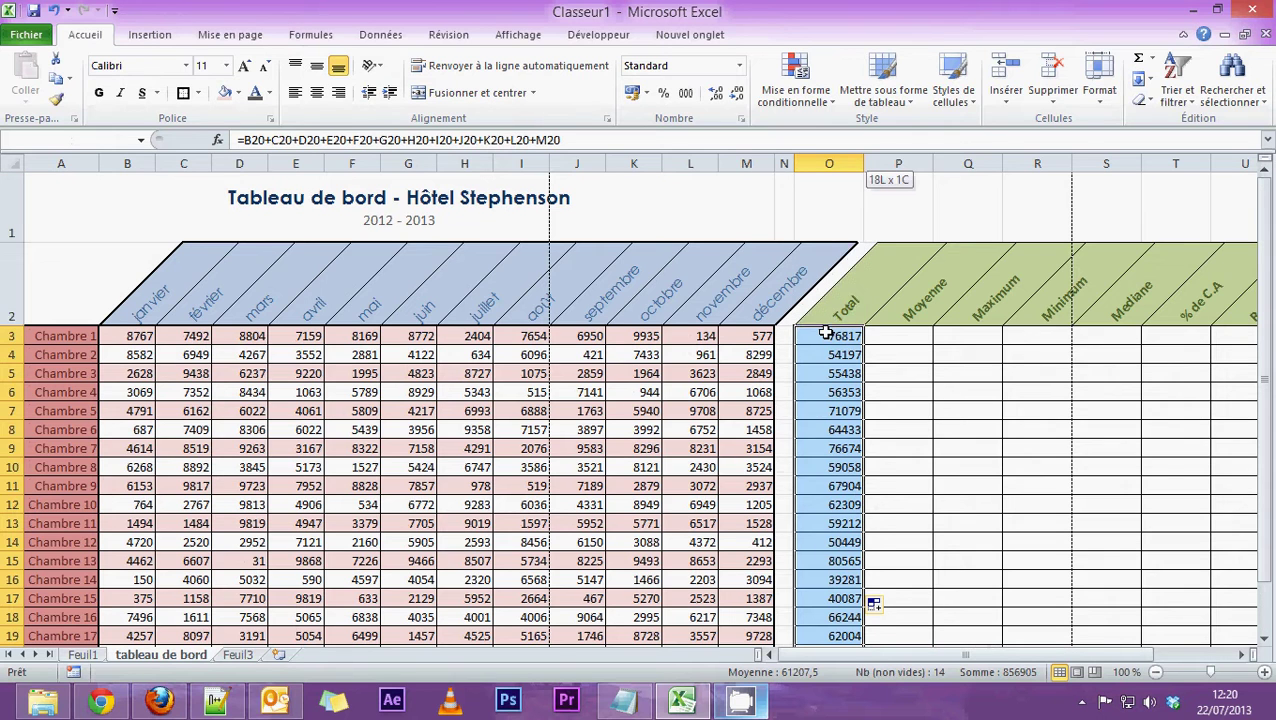
left_click(824, 336)
scroll(864, 506, "down", 4)
left_click(843, 318, "shift")
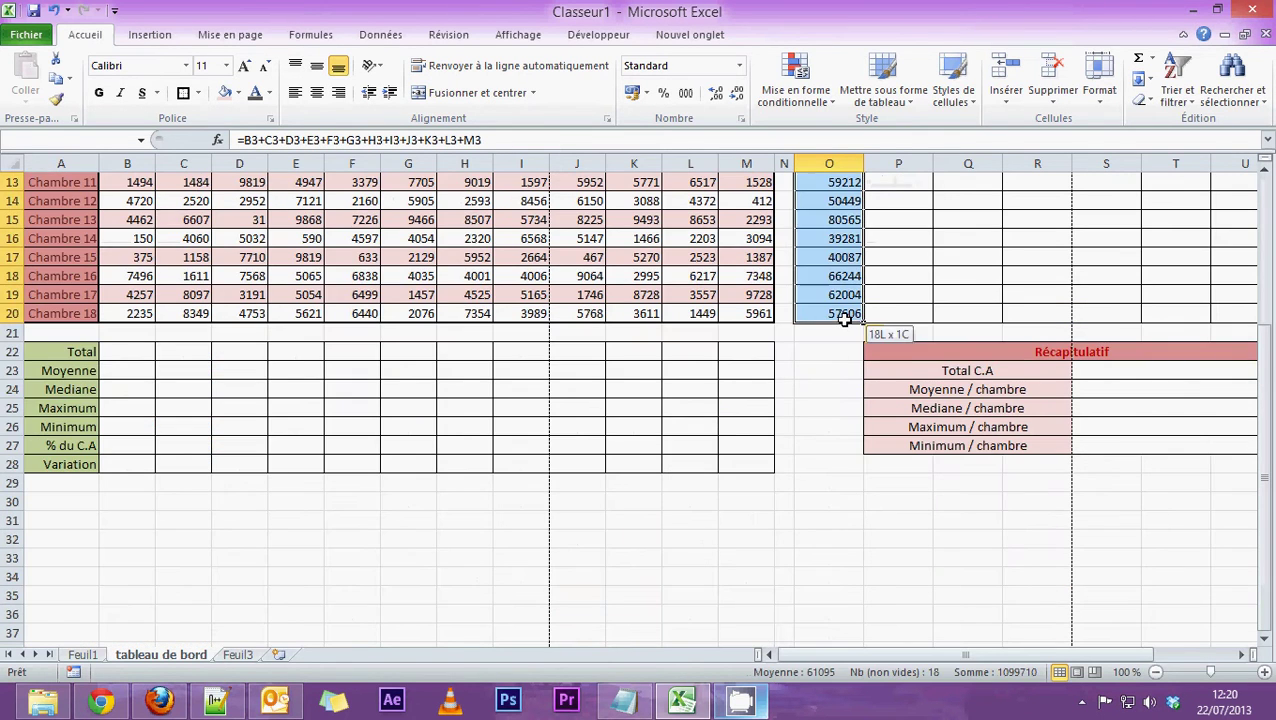
scroll(844, 319, "up", 4)
key("Delete")
Step: Check the individual monthly cells of Chambre 1 from janvier to avril
left_click(811, 338)
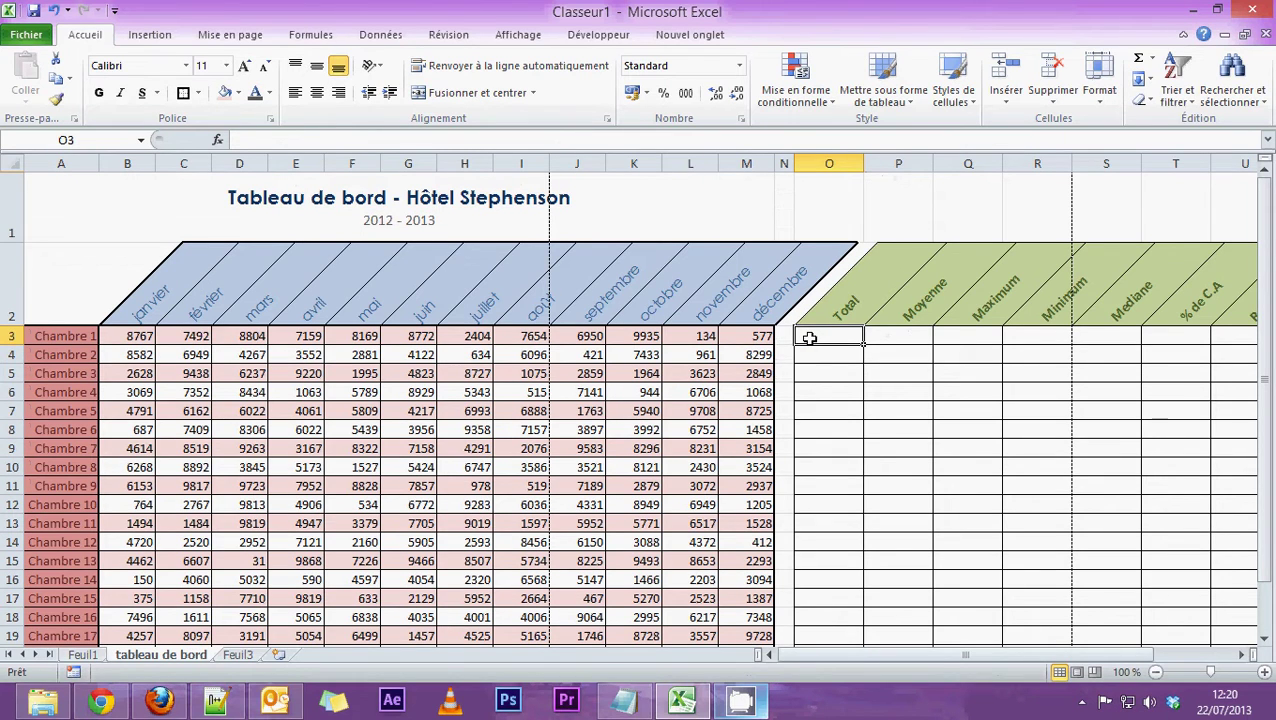
left_click(128, 336)
left_click(184, 336)
left_click(236, 336)
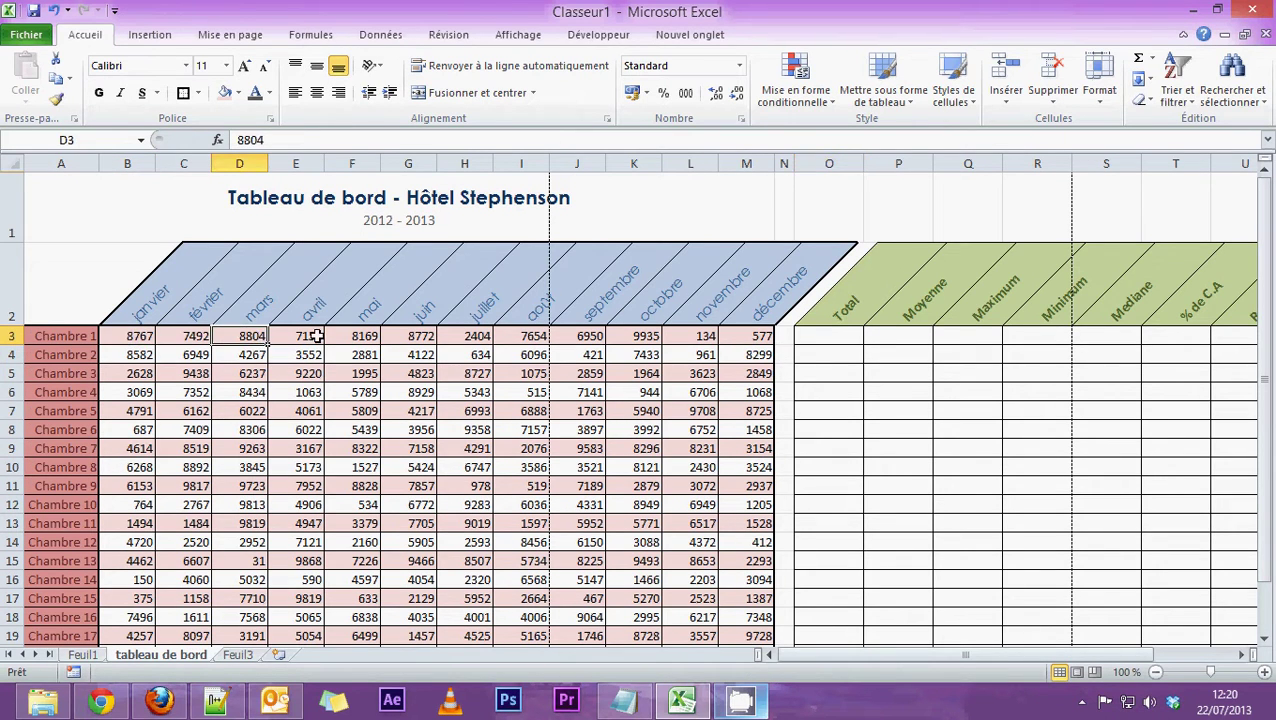
left_click(313, 336)
Step: Insert the automatic SOMME function in O3 and set its range to B3:M3
left_click(837, 336)
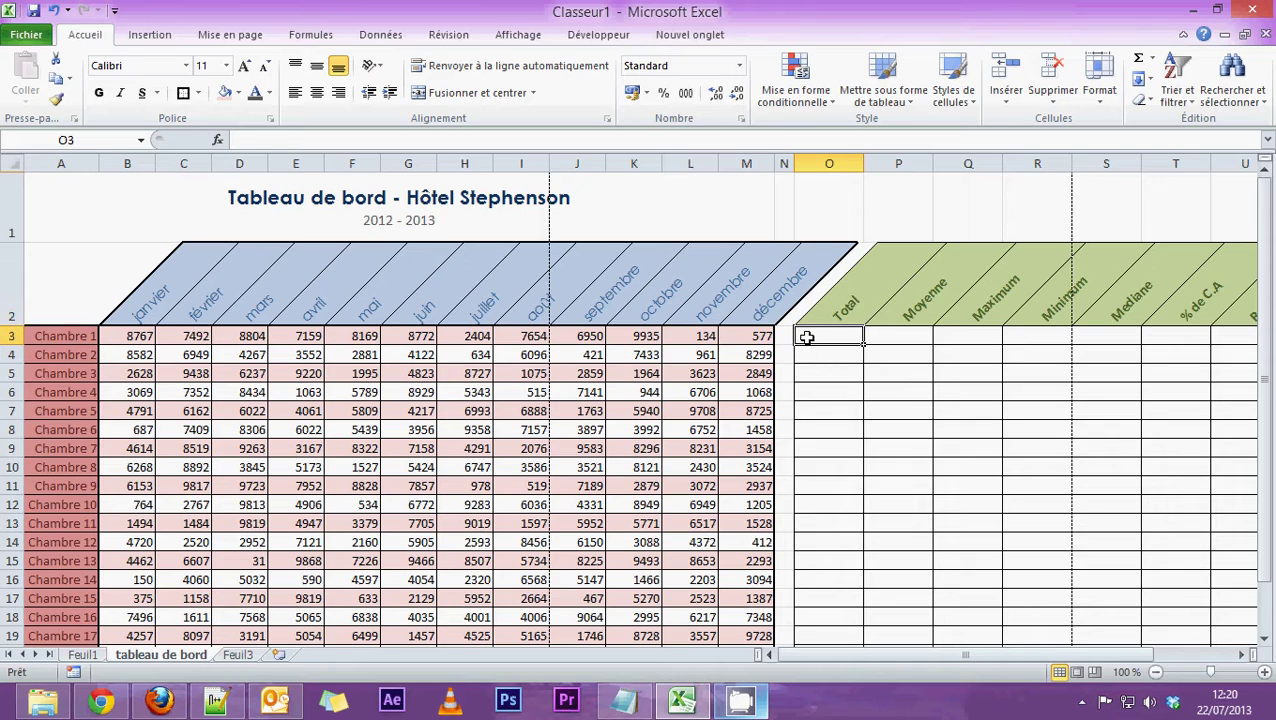
left_click(295, 36)
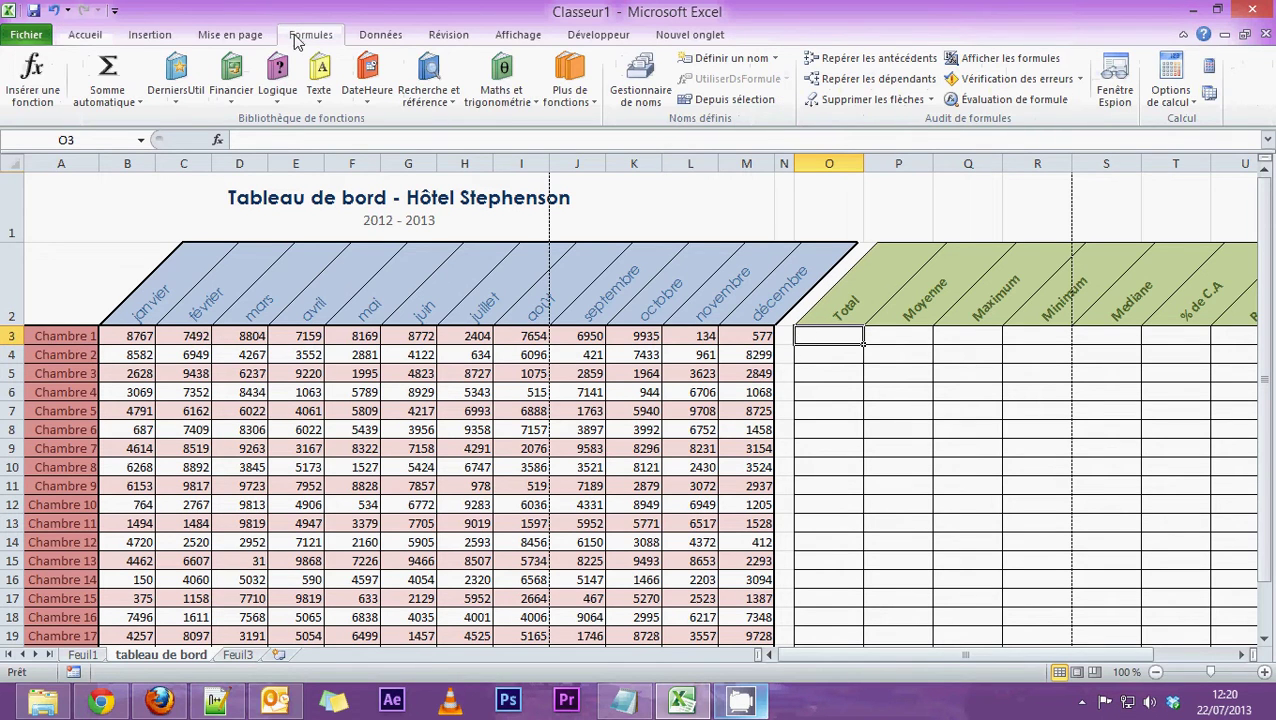
left_click(139, 102)
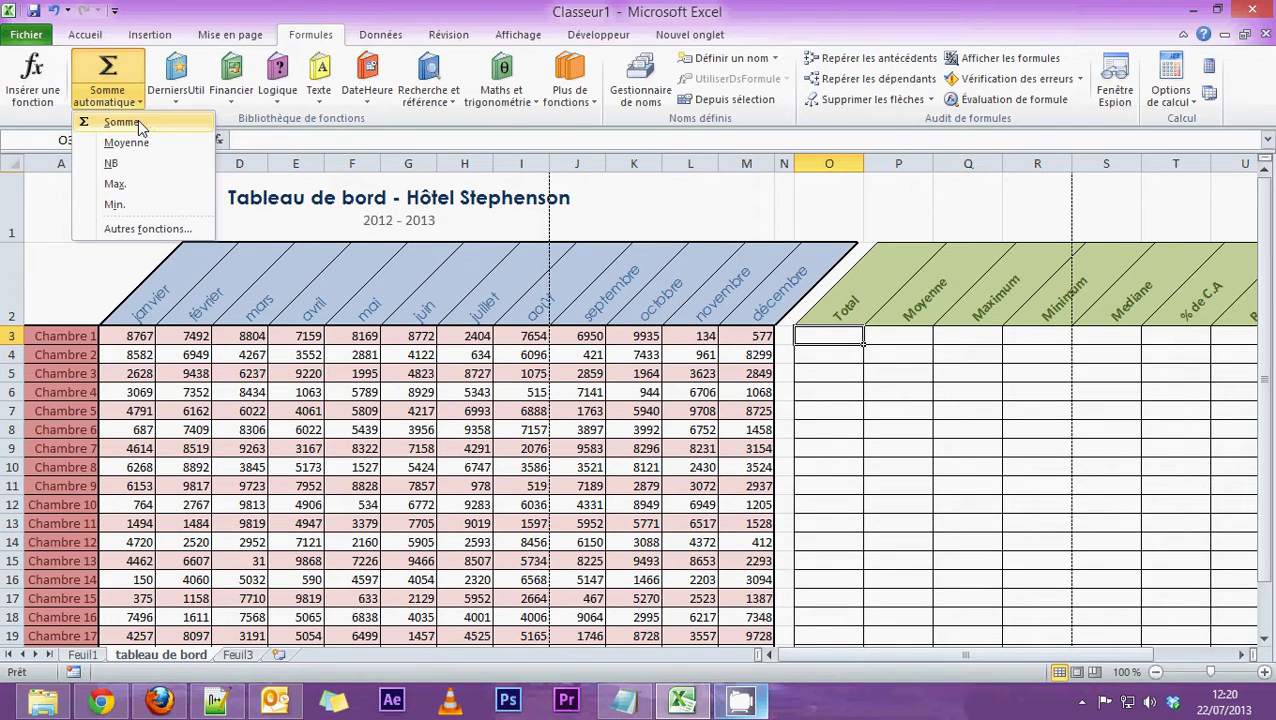
left_click(122, 122)
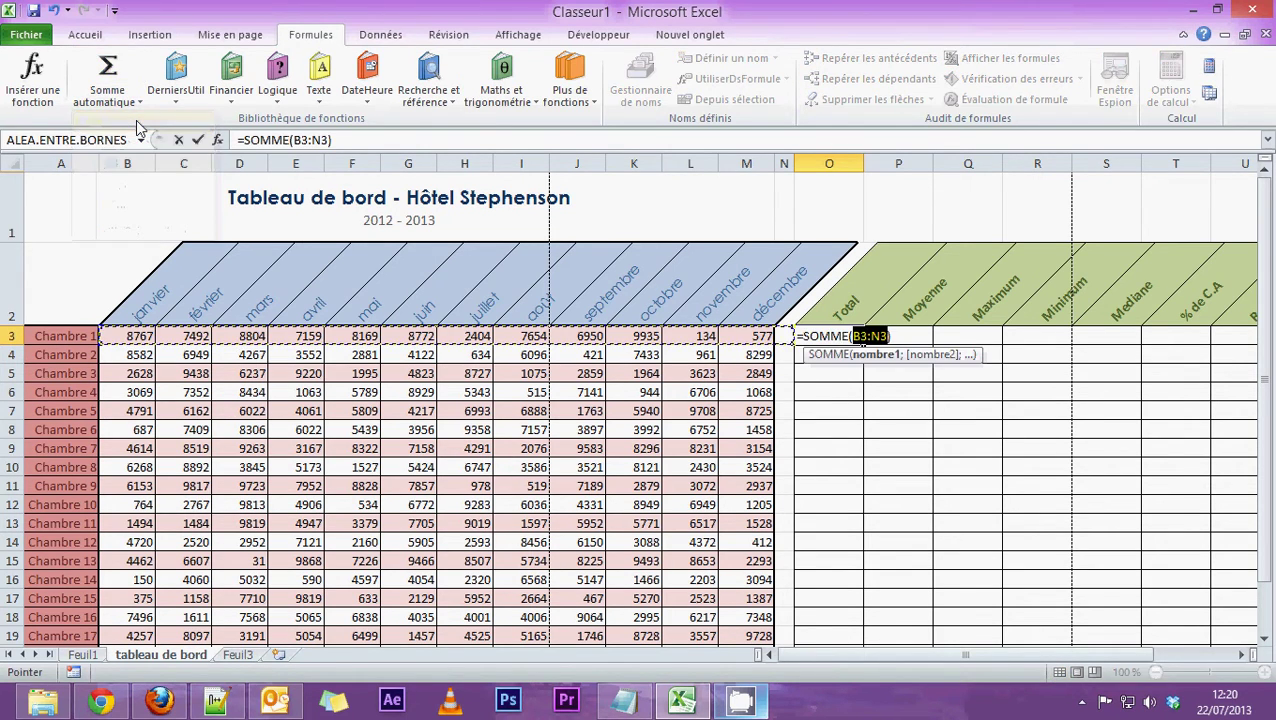
left_click(127, 336)
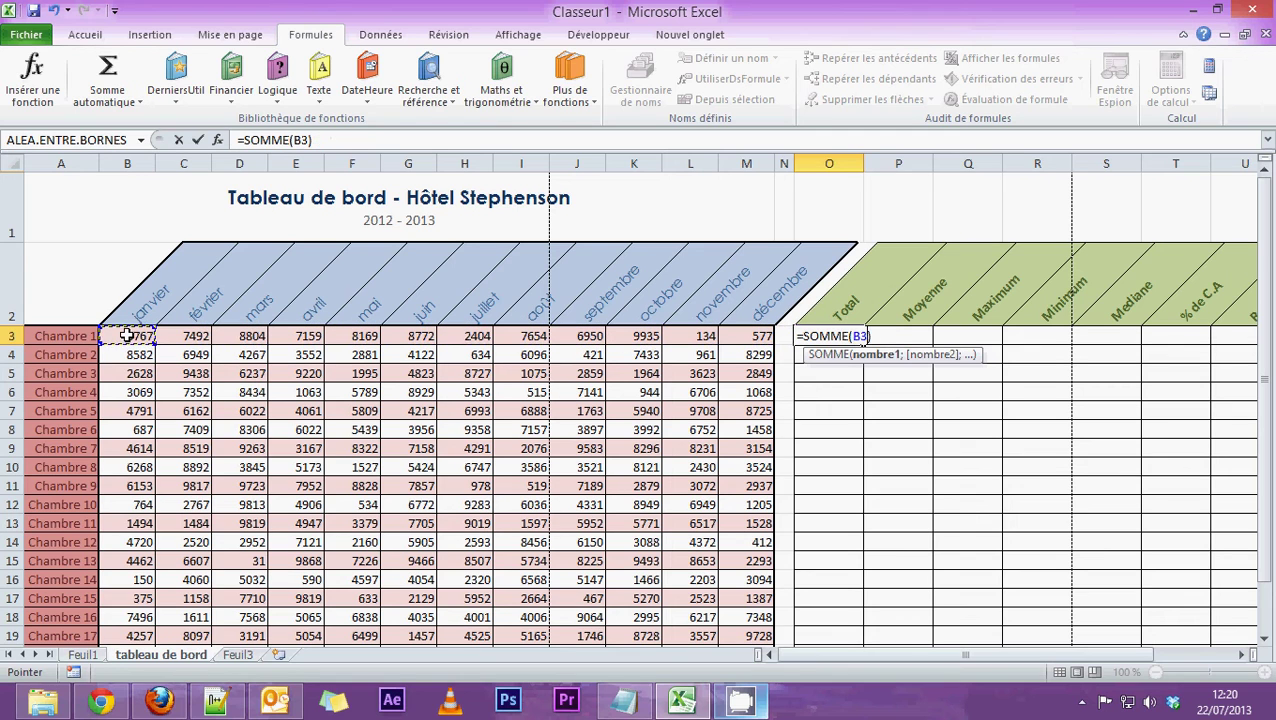
left_click_drag(127, 336, 760, 337)
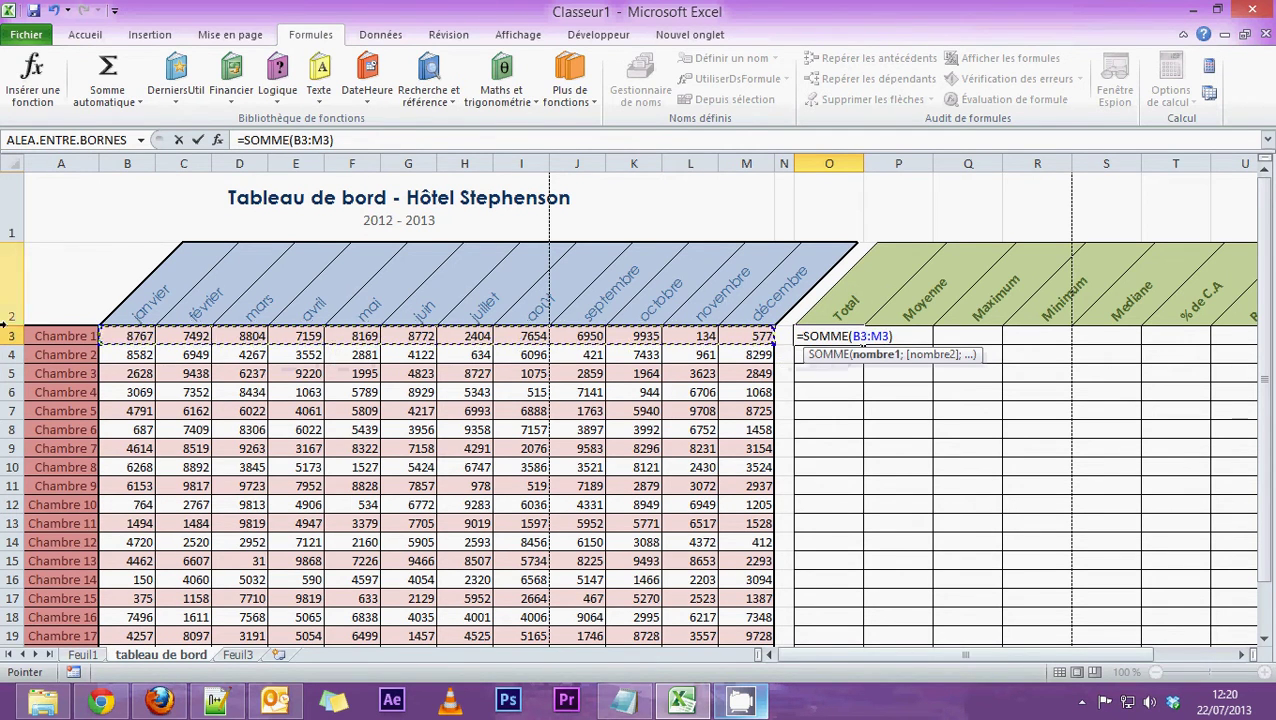
left_click(127, 336)
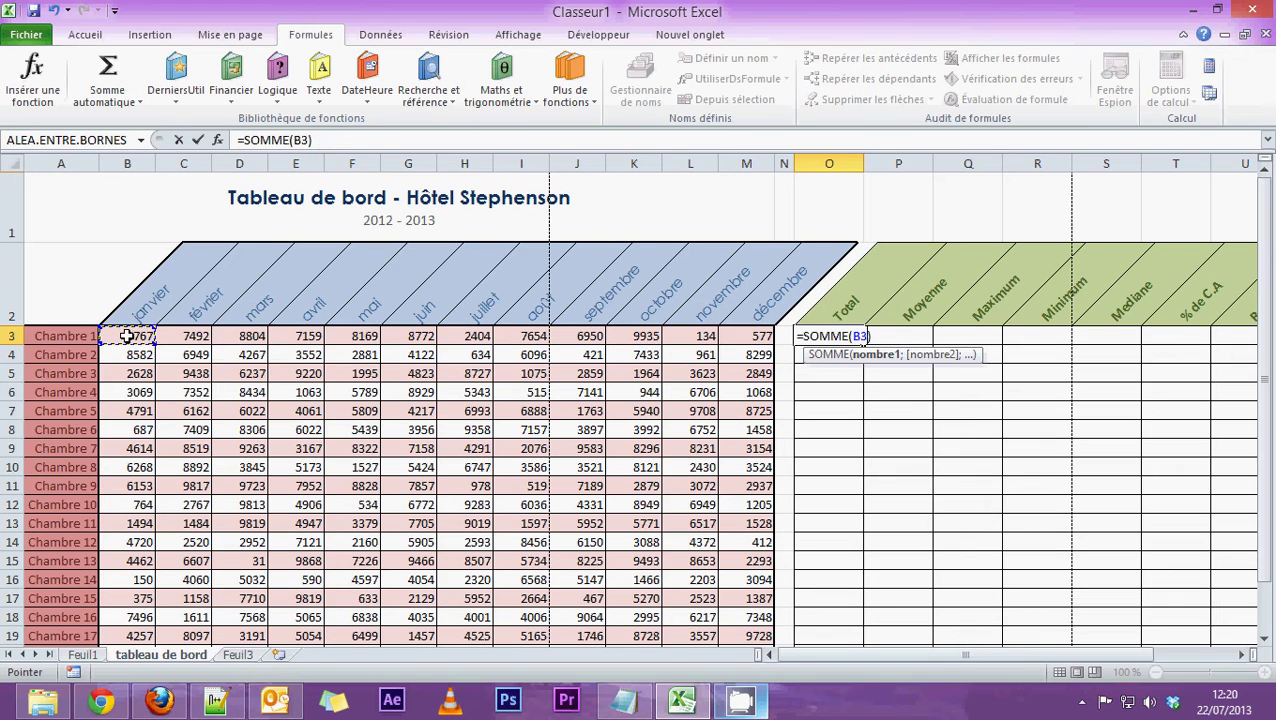
left_click_drag(127, 336, 750, 336)
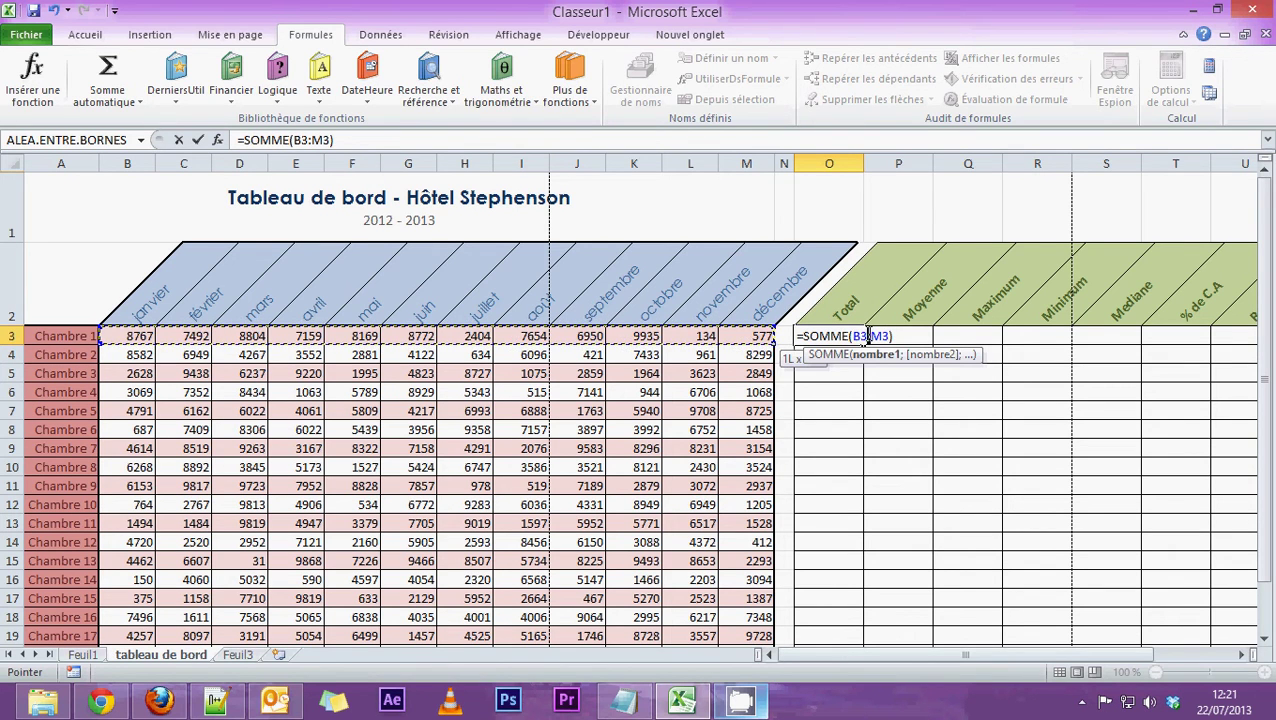
Step: Erase the whole SOMME formula from O3 and leave the cell empty
left_click(868, 336)
left_click_drag(869, 336, 884, 336)
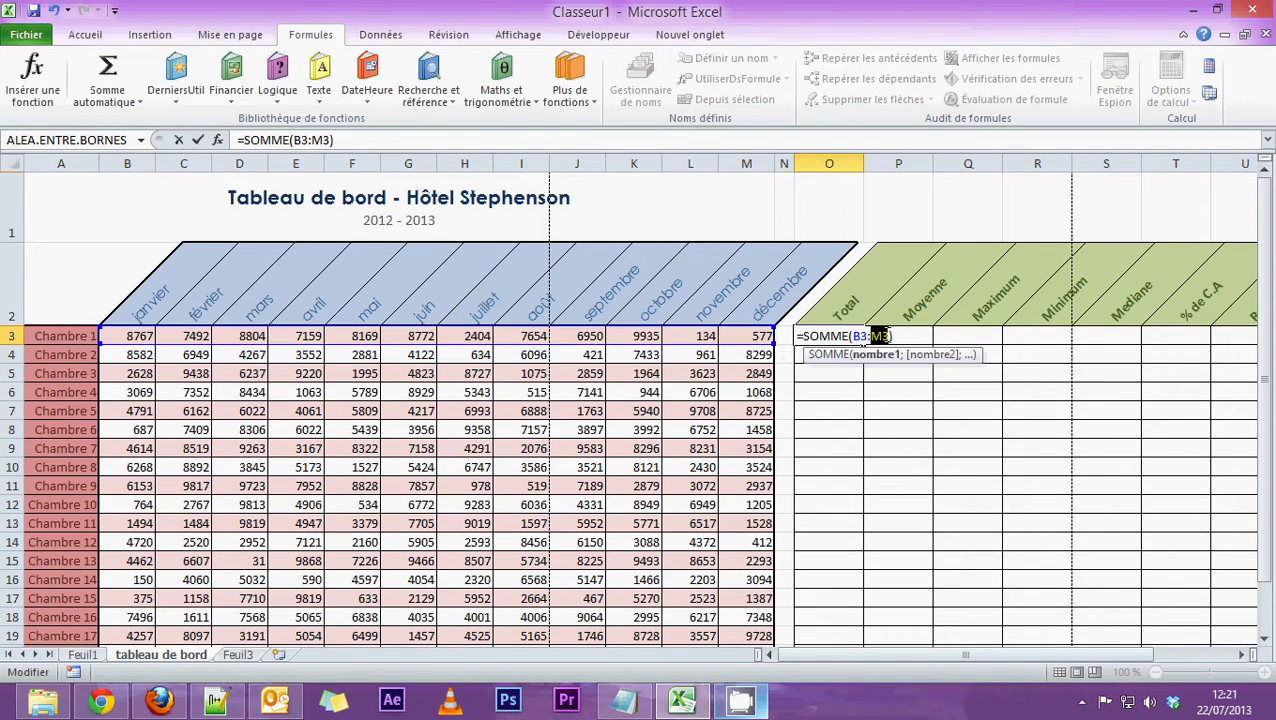
left_click(893, 336)
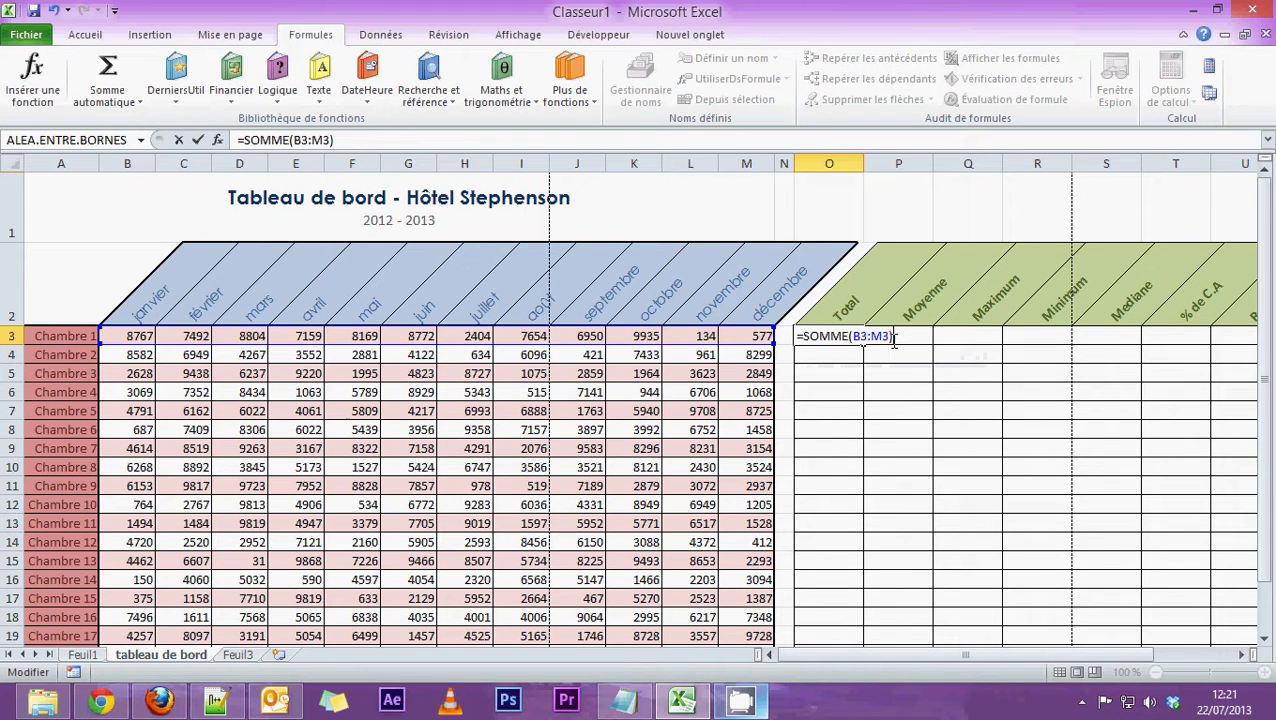
key("BackSpace")
key("BackSpace")
key("BackSpace")
key("BackSpace")
key("BackSpace")
key("BackSpace")
key("BackSpace")
key("BackSpace")
key("BackSpace")
key("BackSpace")
key("BackSpace")
key("BackSpace")
key("BackSpace")
key("Return")
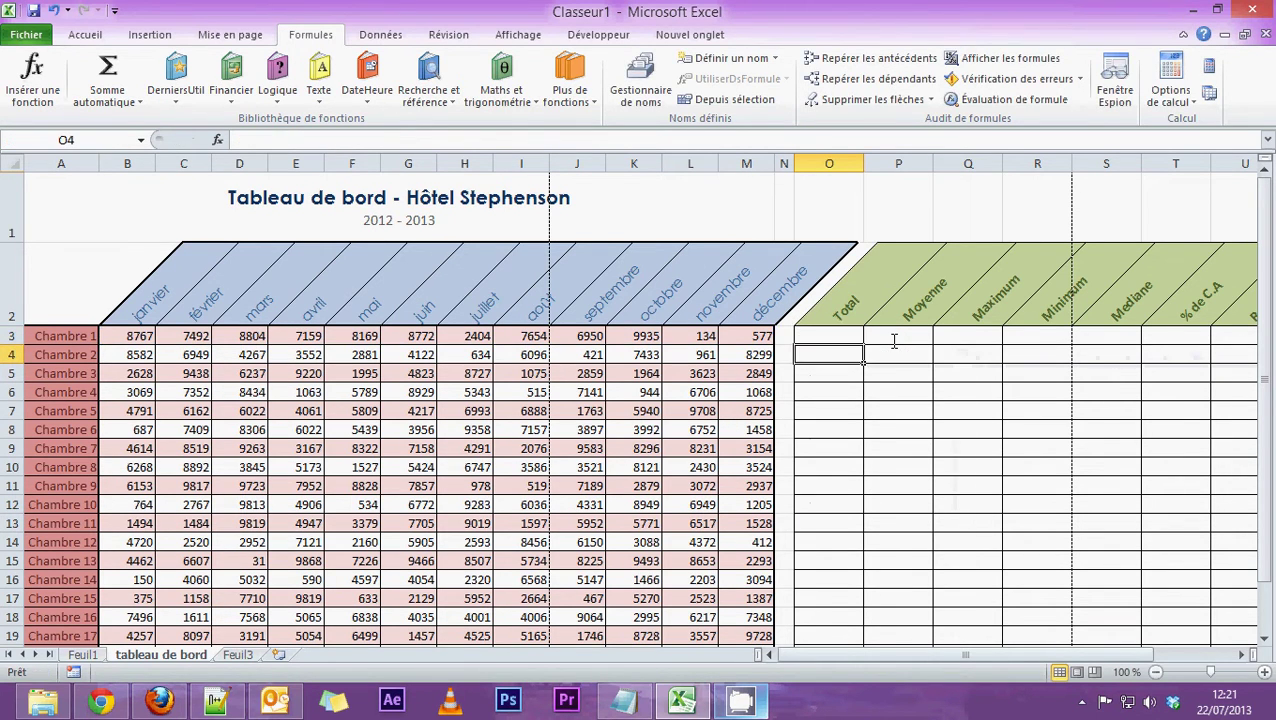
Step: Enter the formula =SOMME(B3:M3) by hand in O3 for Chambre 1's total
key("Up")
type("=somme(")
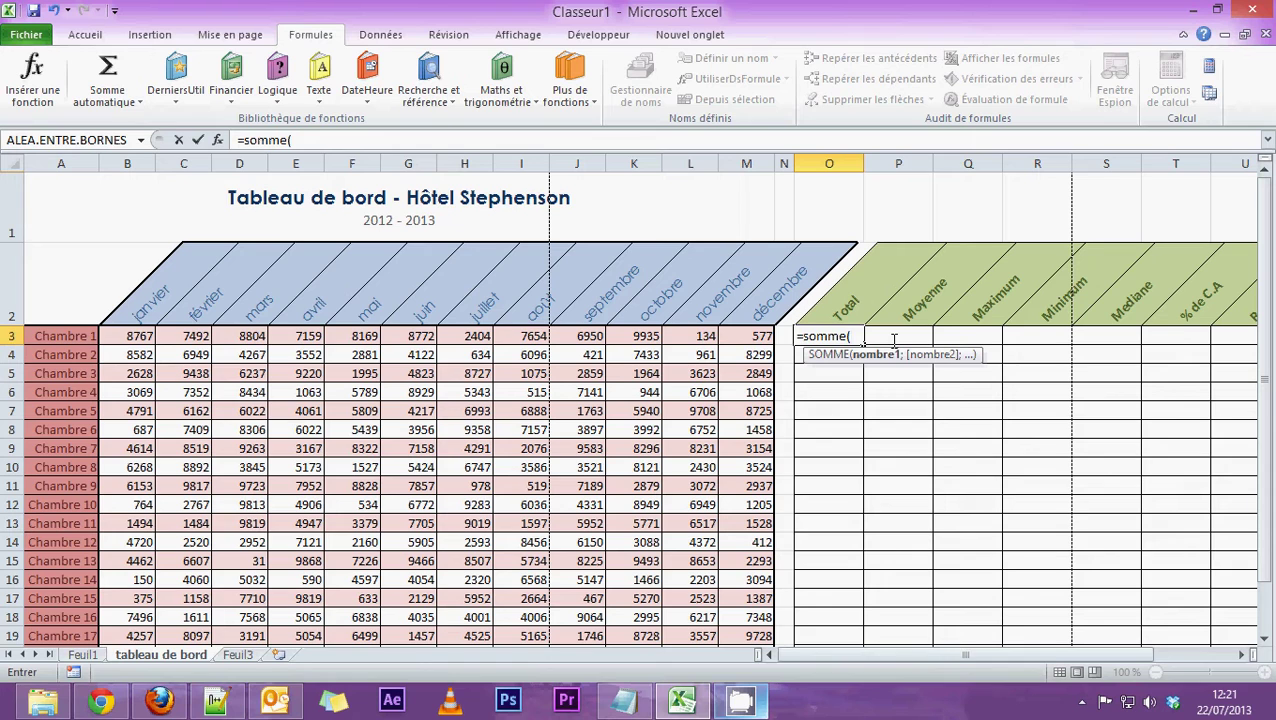
type("b3:m3")
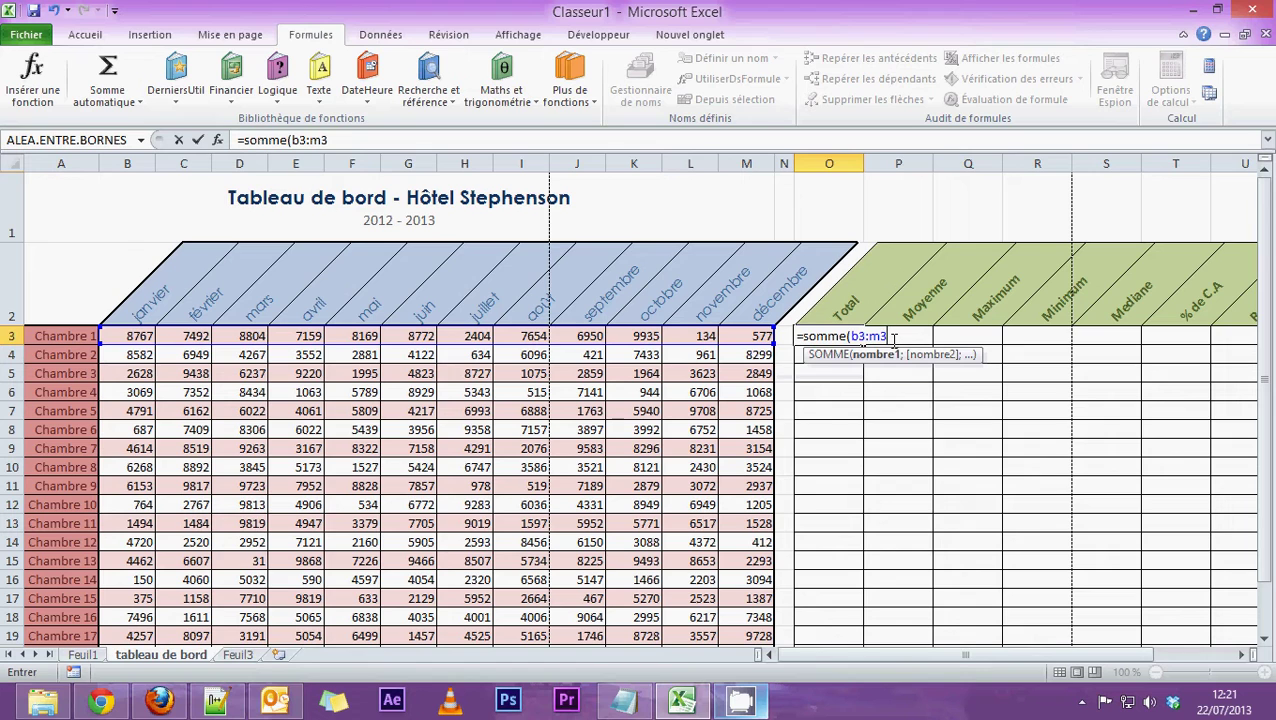
type(")")
key("Return")
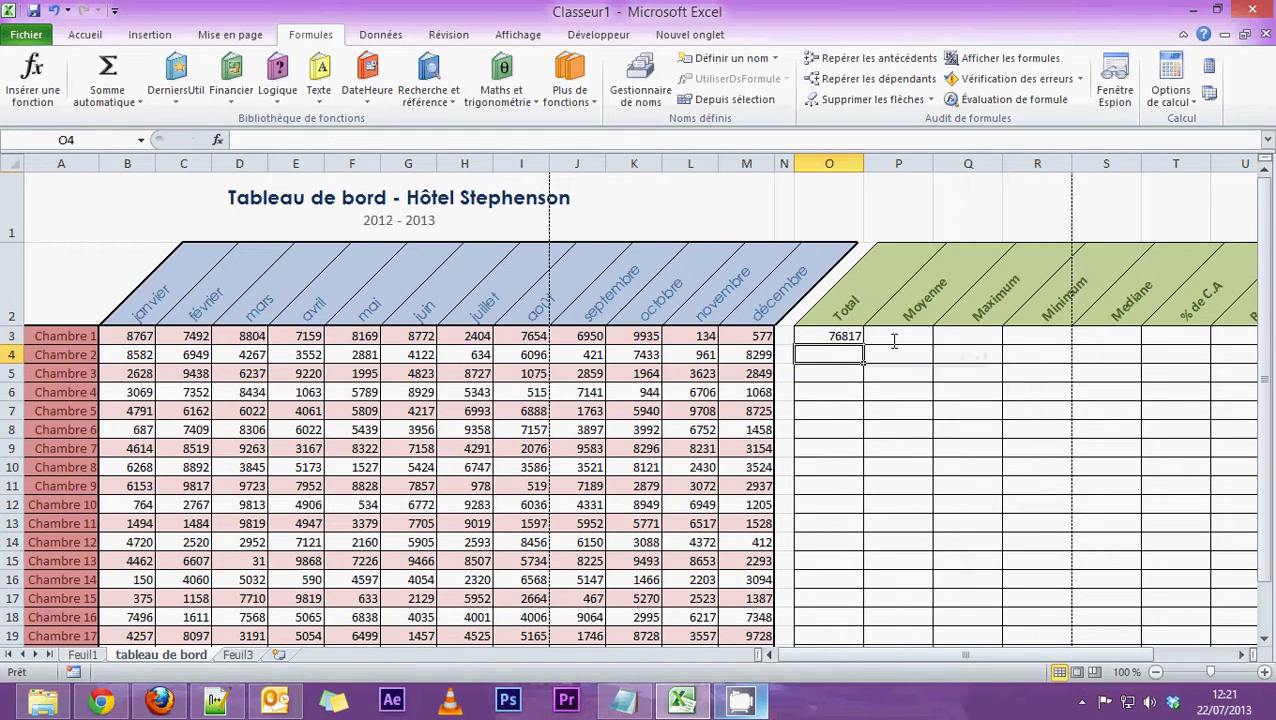
Step: Fill the SOMME formula from O3 down to O20 for all the rooms
left_click(826, 333)
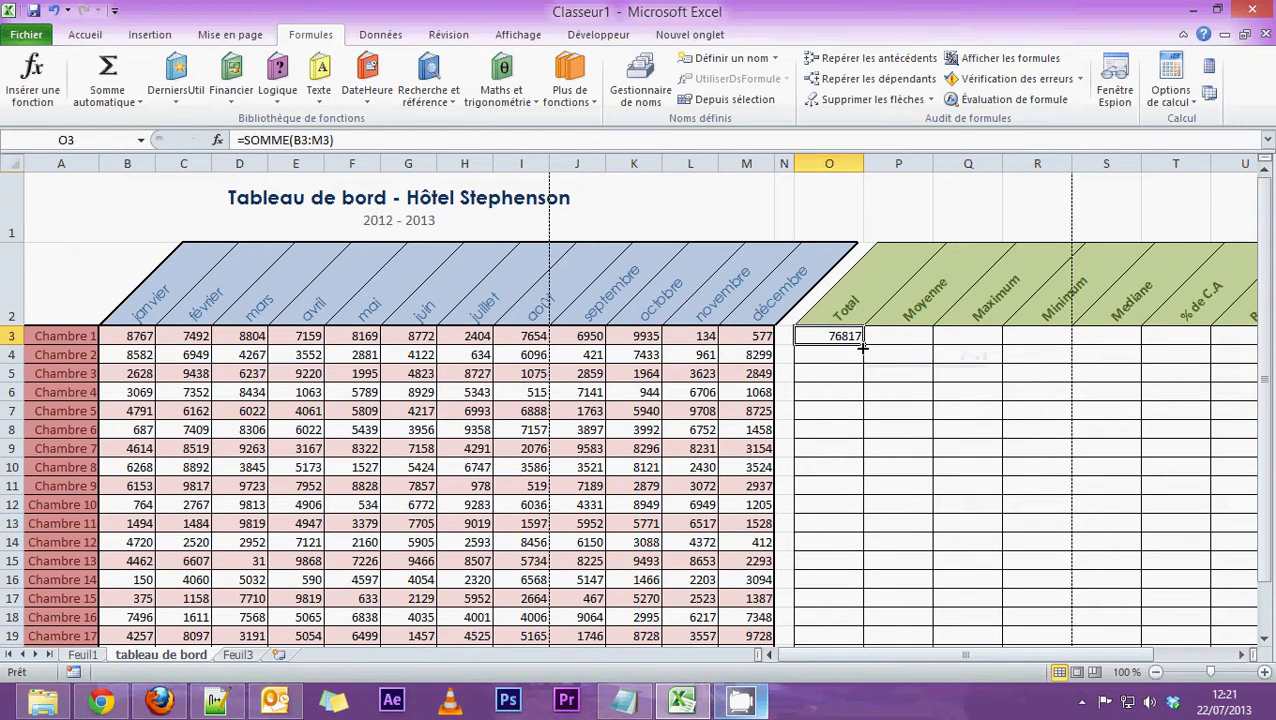
scroll(883, 362, "down", 1)
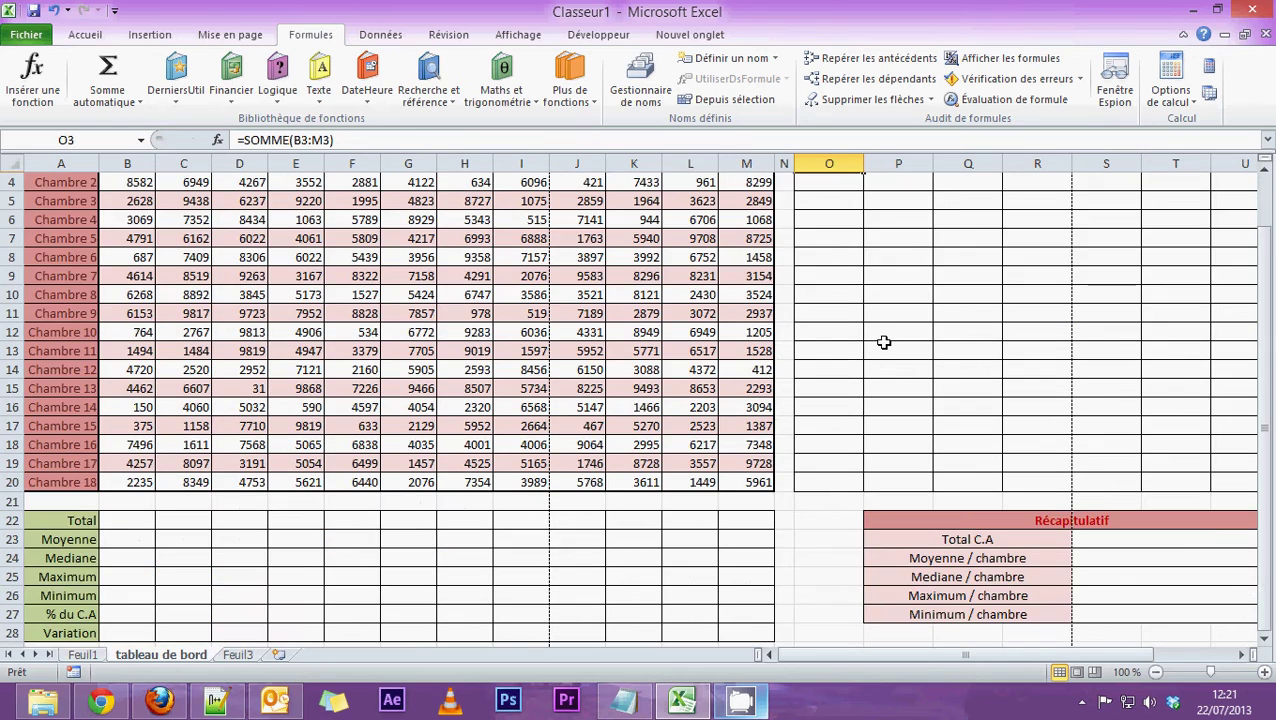
scroll(881, 343, "up", 1)
left_click_drag(862, 345, 835, 470)
scroll(835, 470, "up", 1)
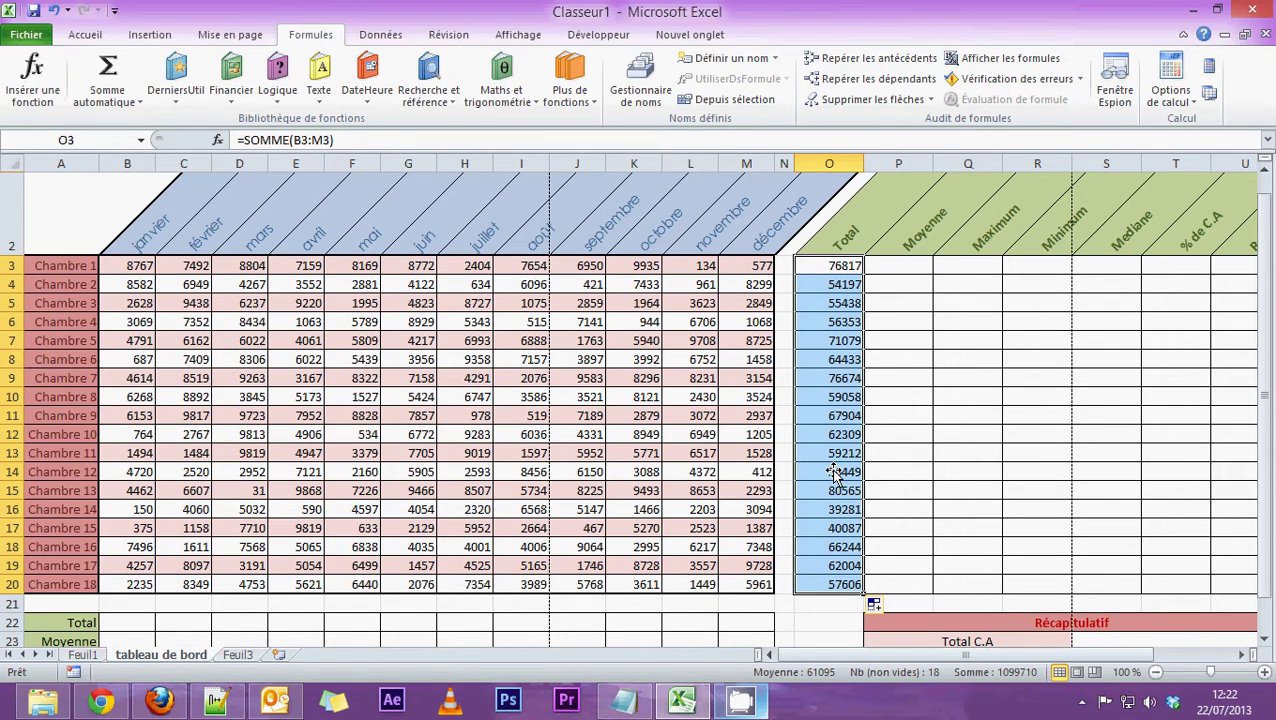
Step: Insert the automatic SOMME function in B22 with the range B3:B20 to total janvier
left_click(121, 622)
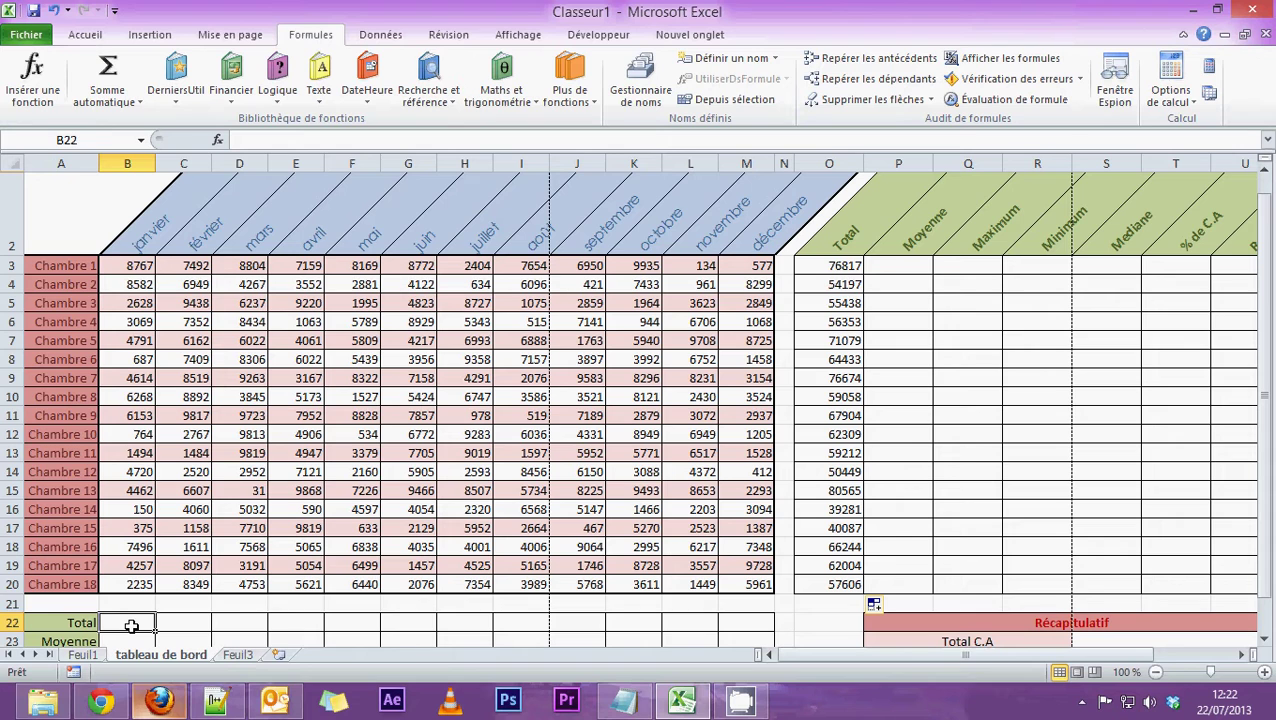
left_click(118, 103)
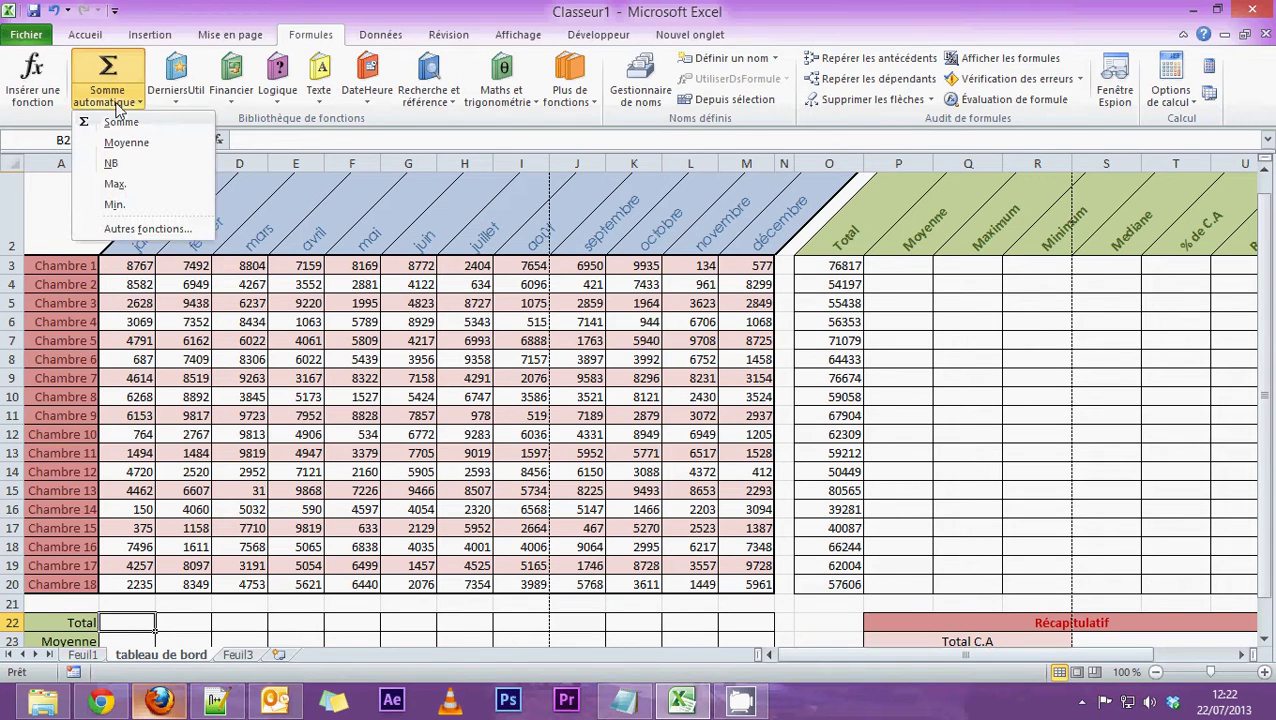
left_click(118, 121)
left_click_drag(140, 268, 140, 588)
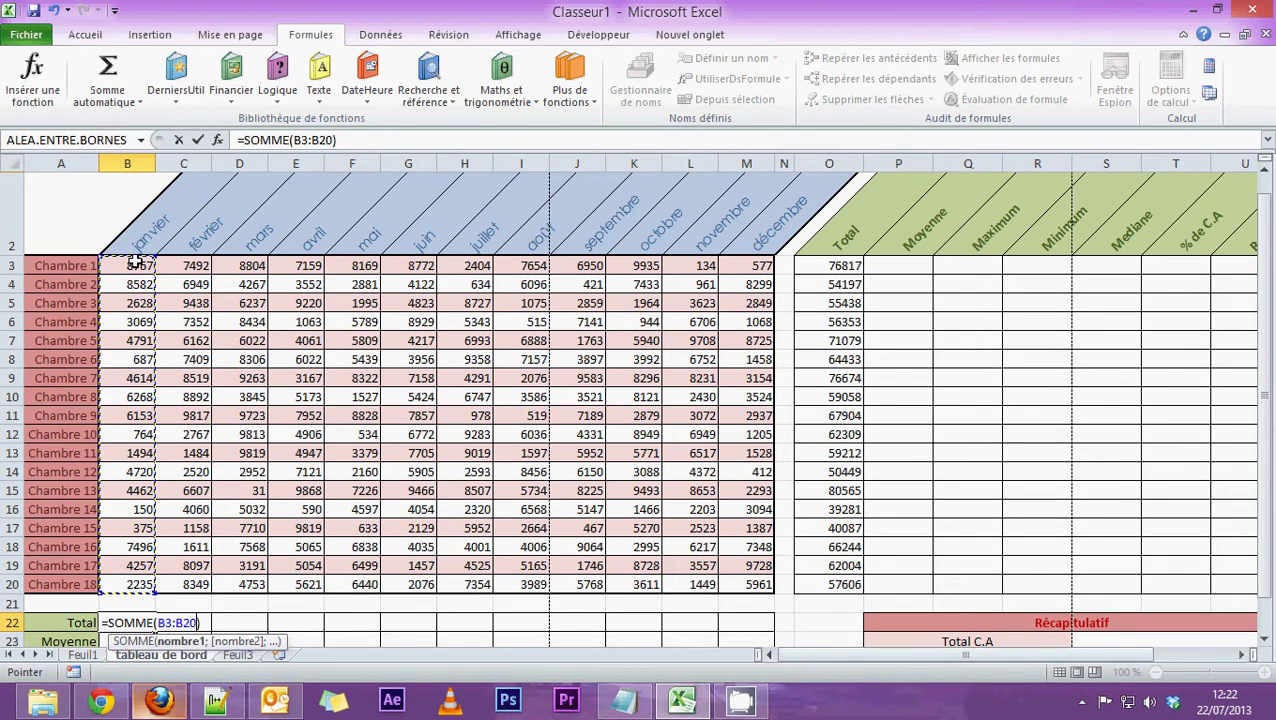
key("Return")
Step: Fill the monthly total formula from B22 across to M22
left_click(150, 541)
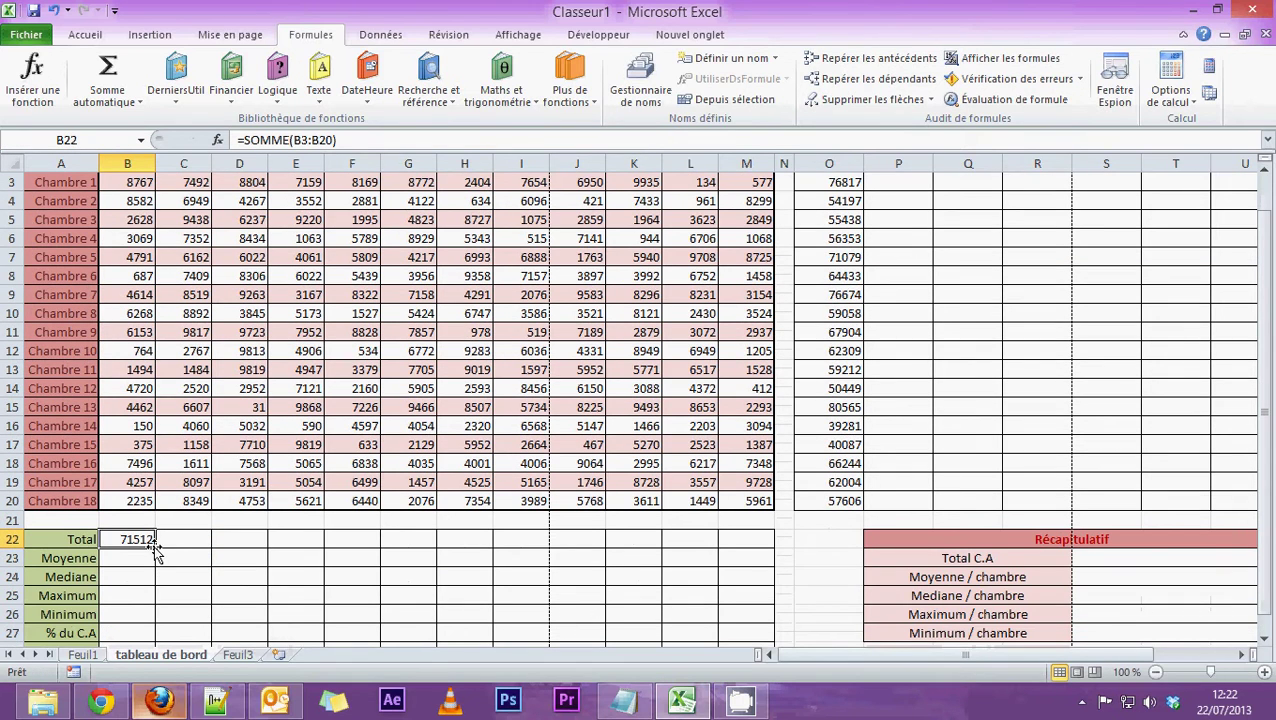
left_click_drag(155, 548, 753, 547)
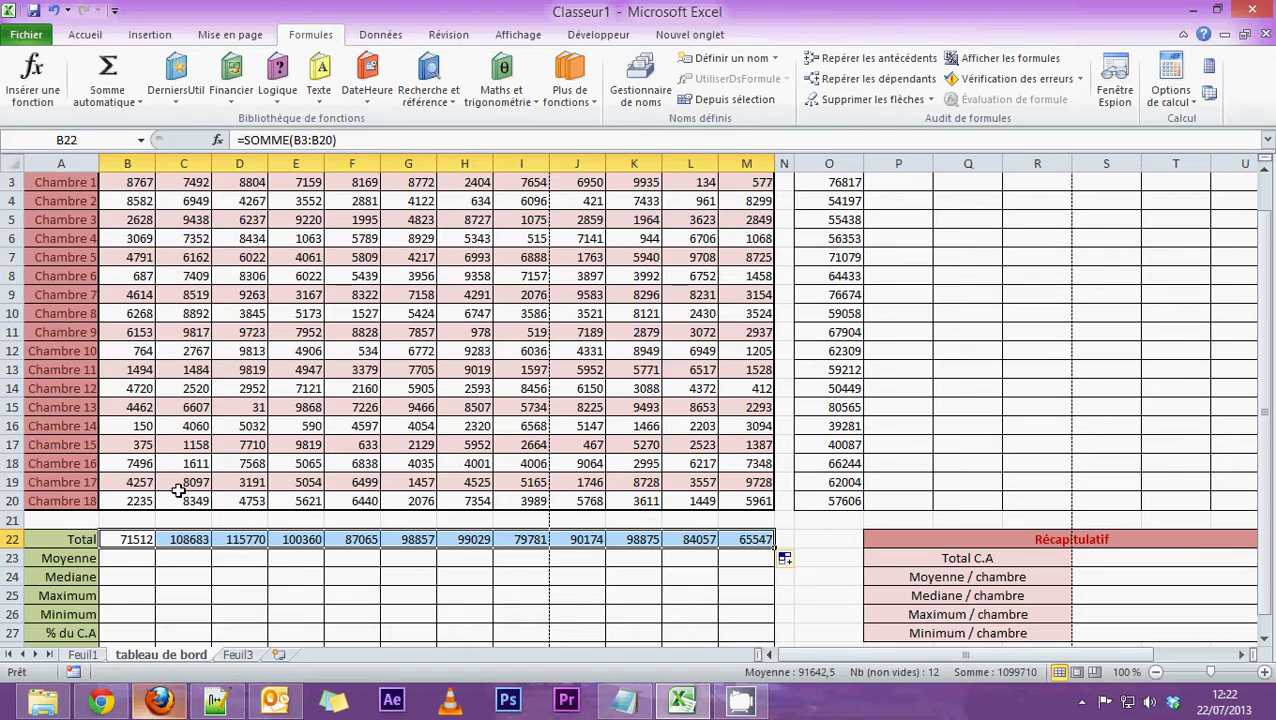
scroll(175, 489, "up", 1)
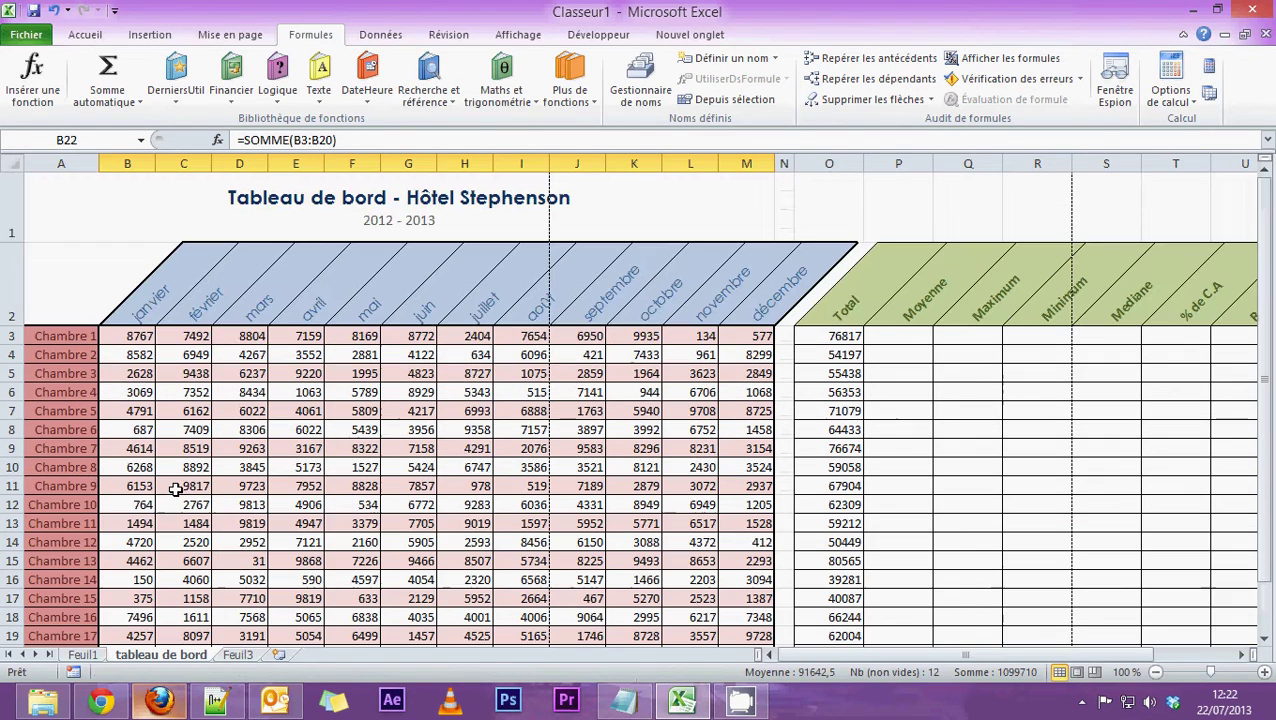
Step: Insert the MOYENNE function in P3 with the range B3:M3 for Chambre 1
left_click(883, 333)
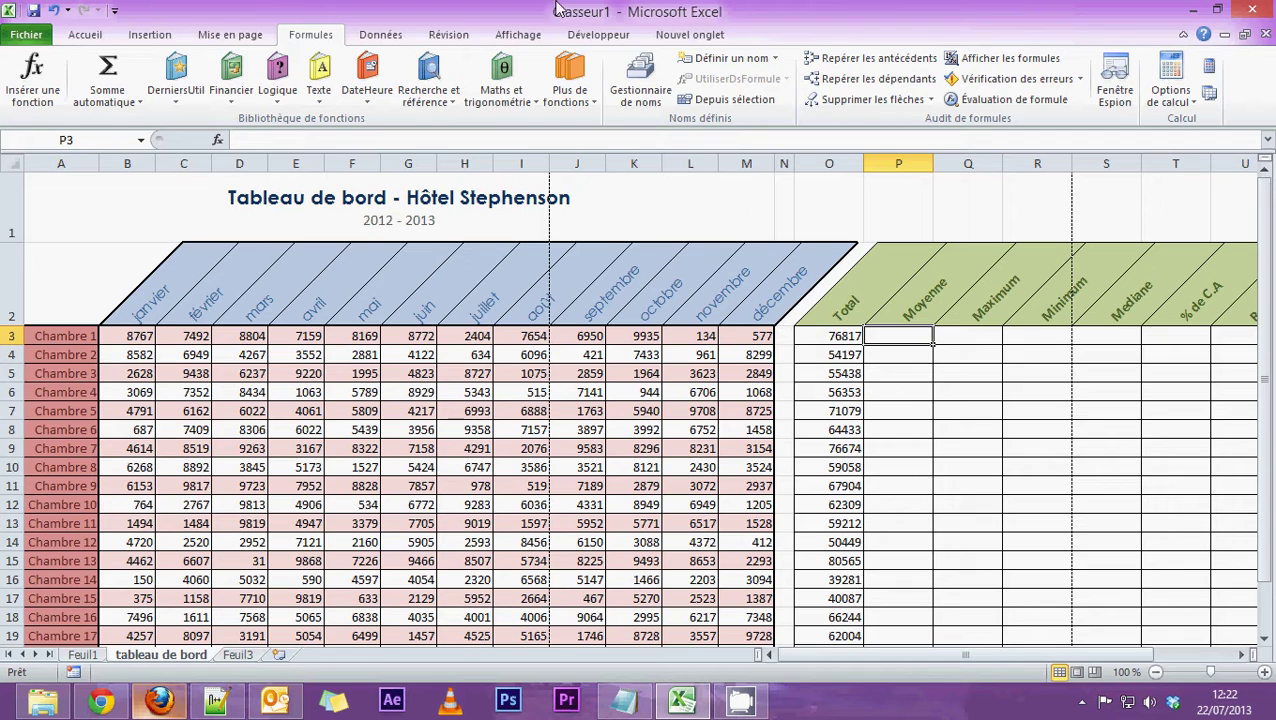
left_click(121, 99)
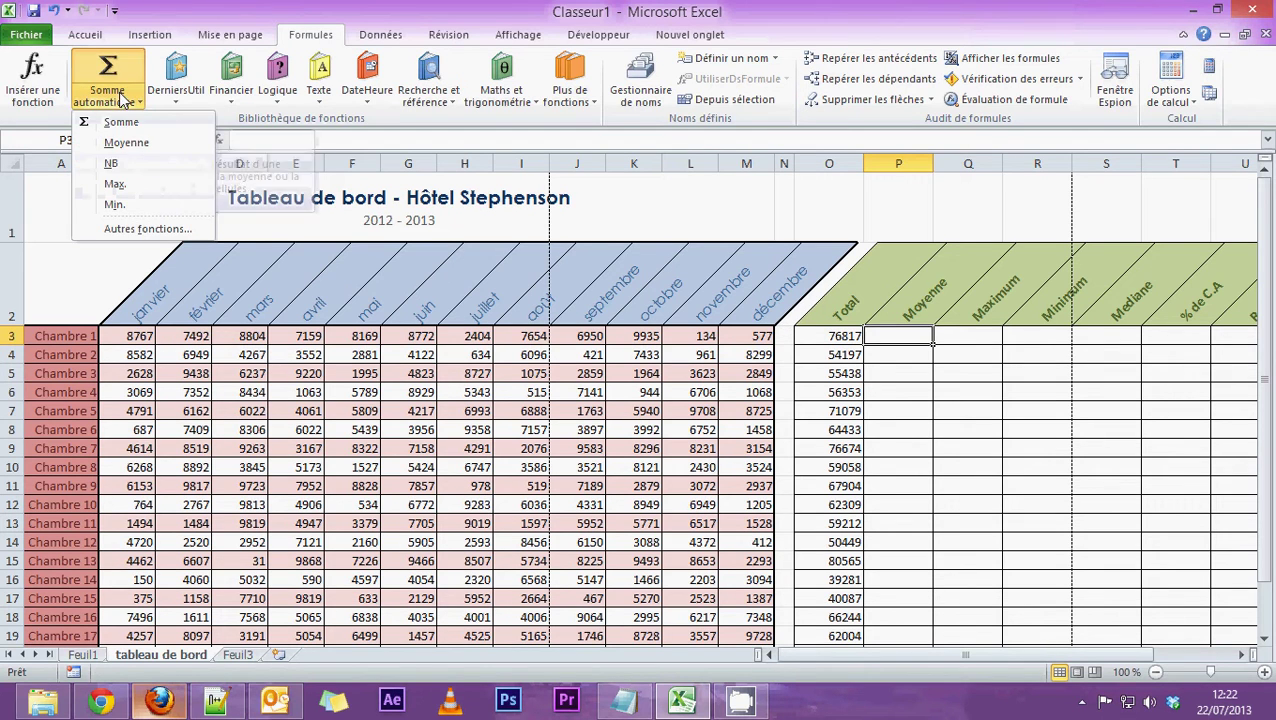
left_click(122, 144)
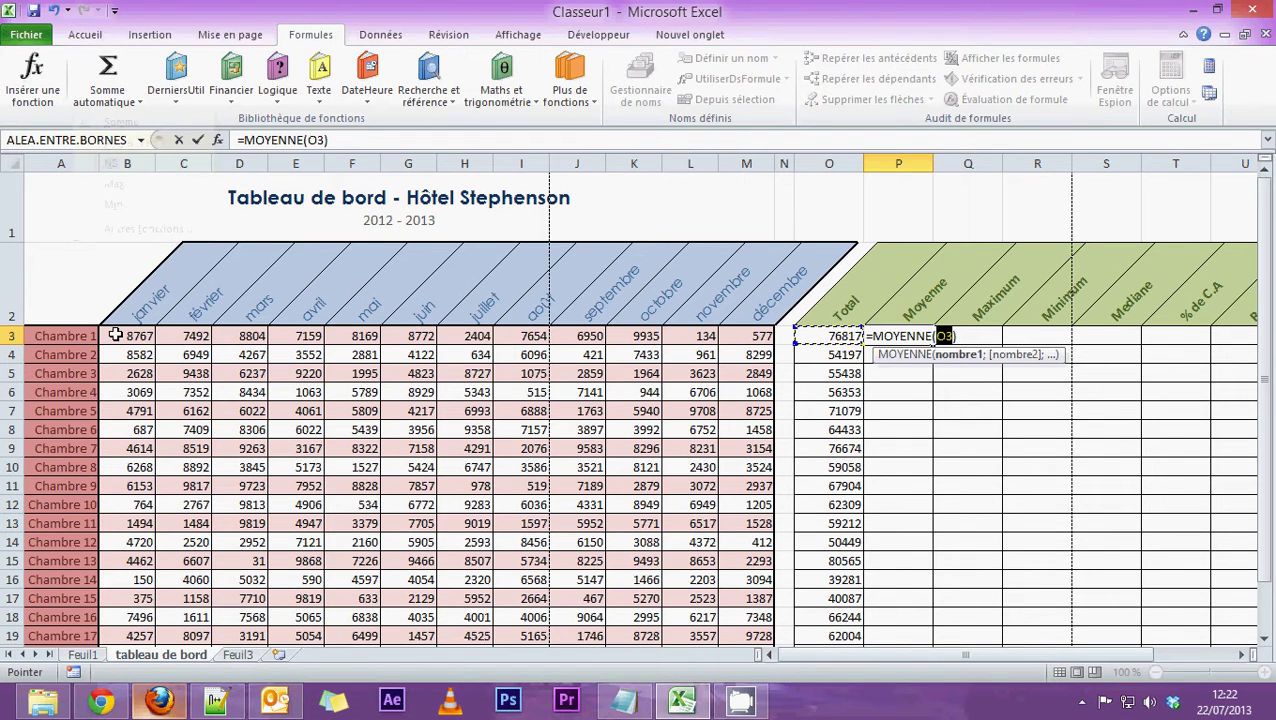
left_click(116, 336)
left_click_drag(116, 336, 732, 336)
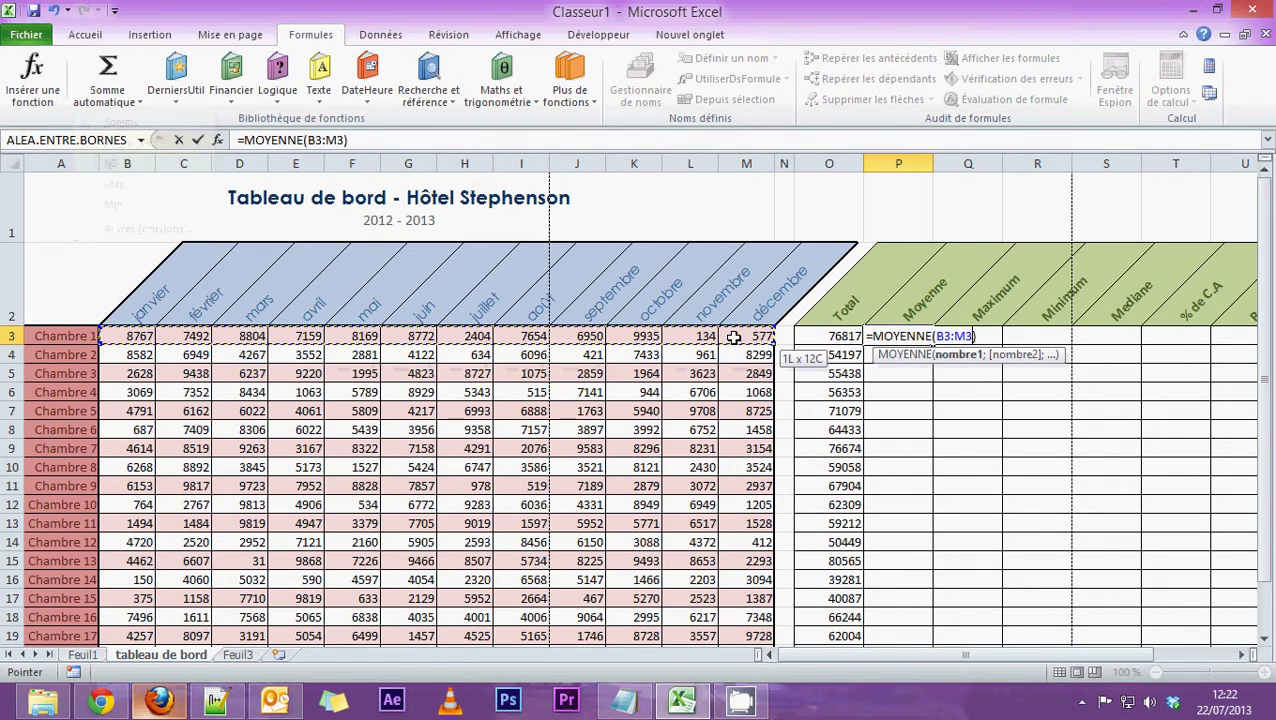
key("Return")
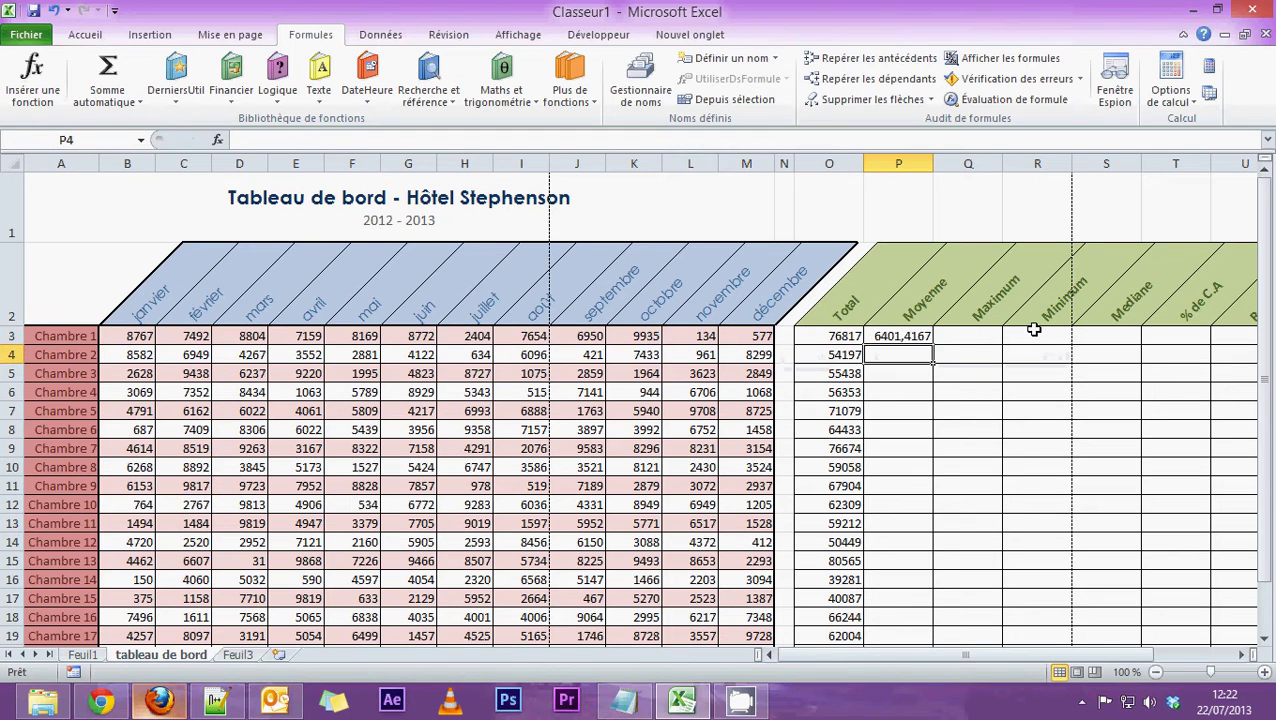
Step: Fill the MOYENNE formula from P3 down to P20 for all the rooms
left_click(908, 340)
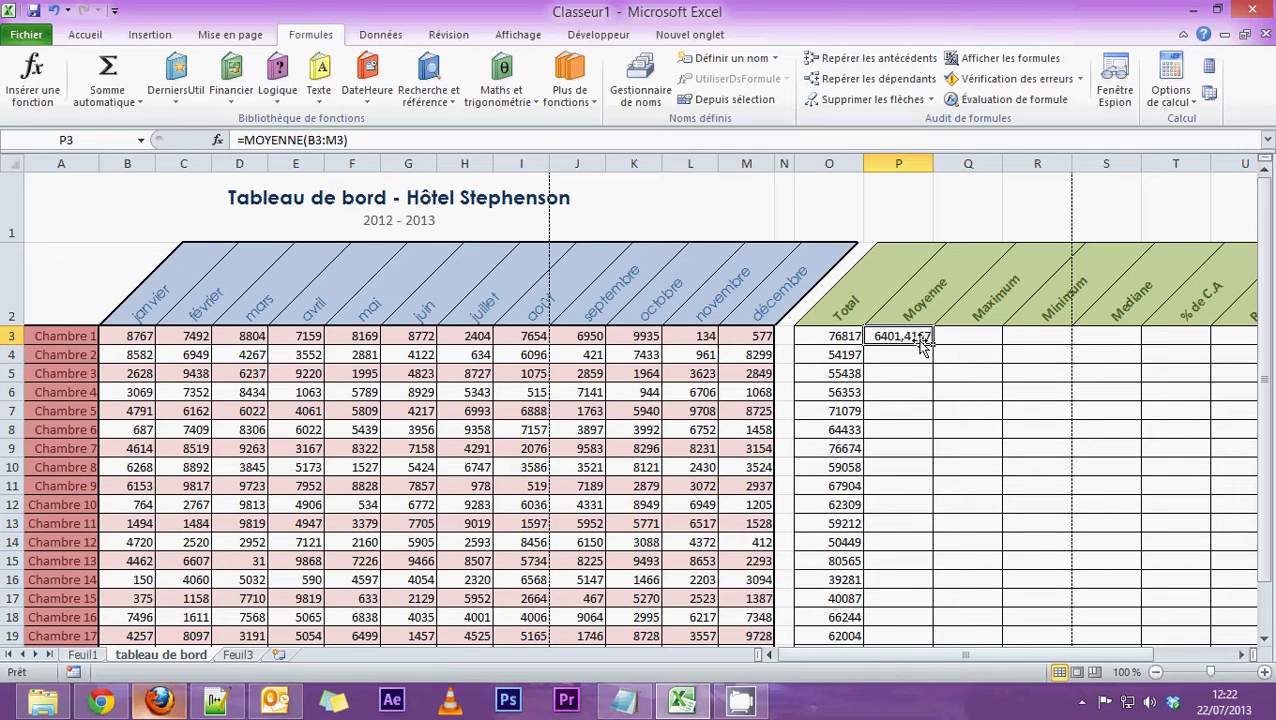
scroll(917, 362, "down", 1)
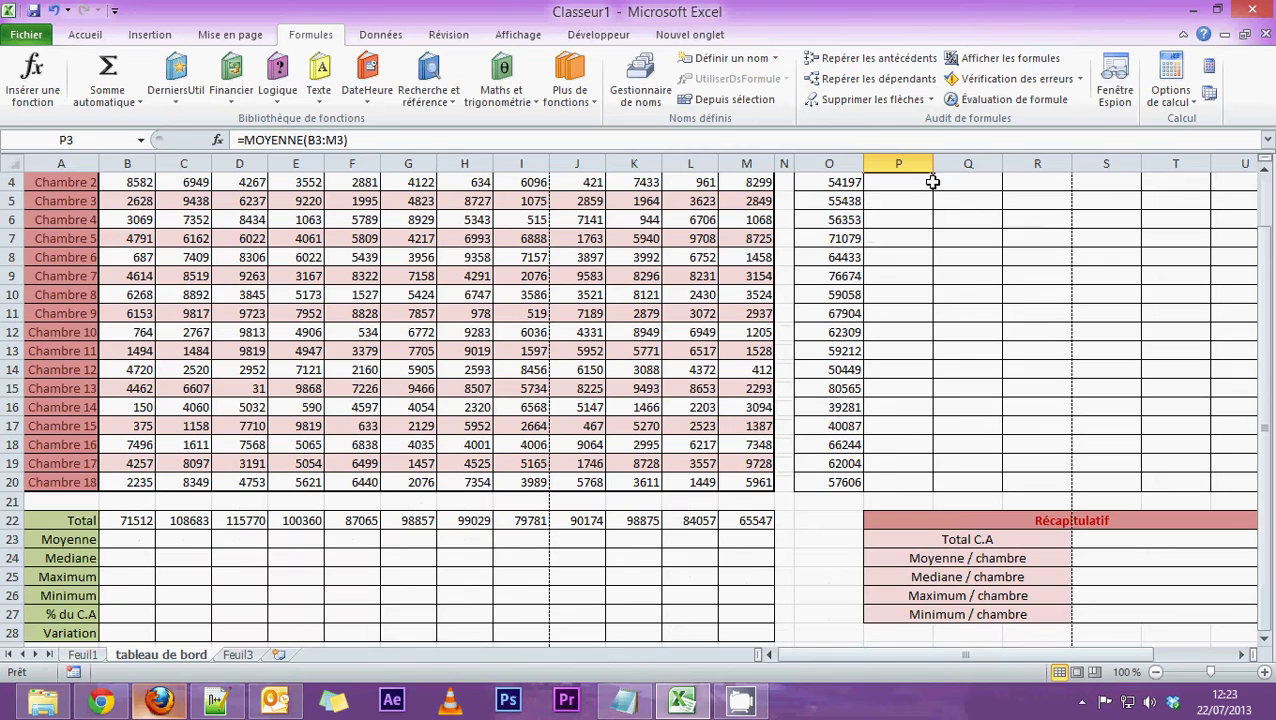
left_click_drag(934, 177, 937, 487)
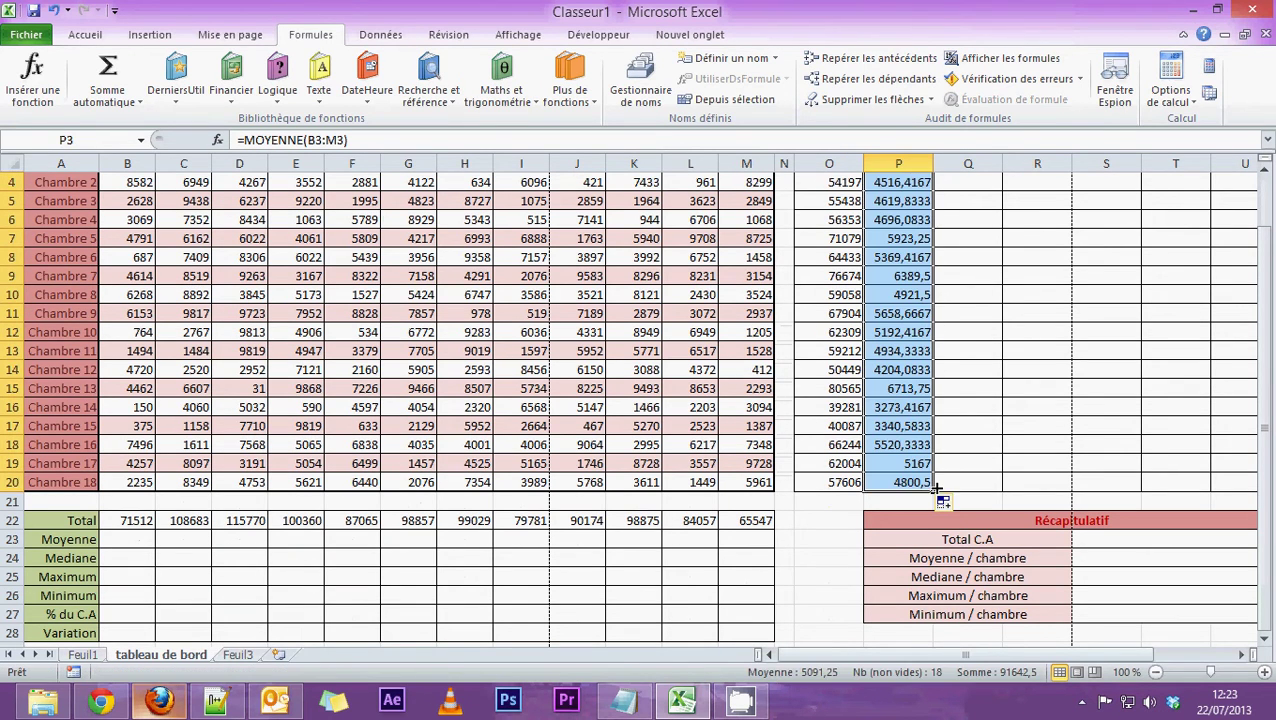
Step: Insert the MOYENNE function in B23 with the range B3:B20 to average janvier
left_click(125, 539)
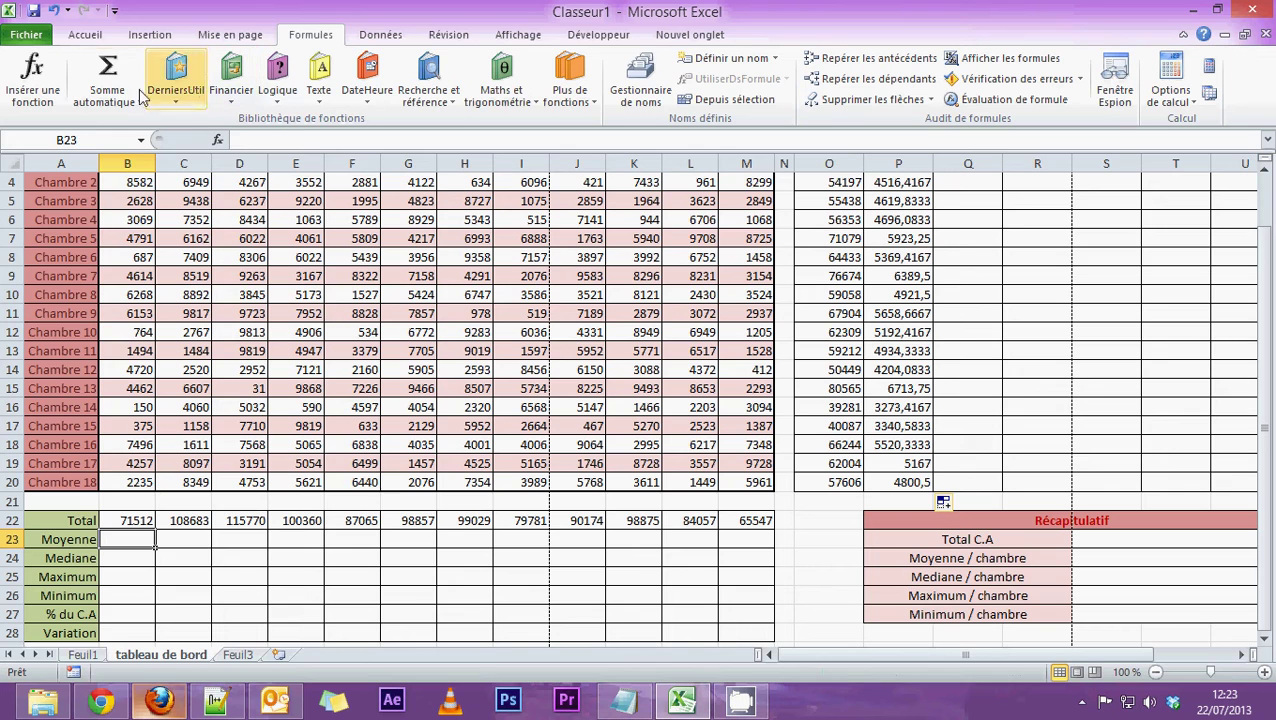
left_click(108, 97)
left_click(118, 143)
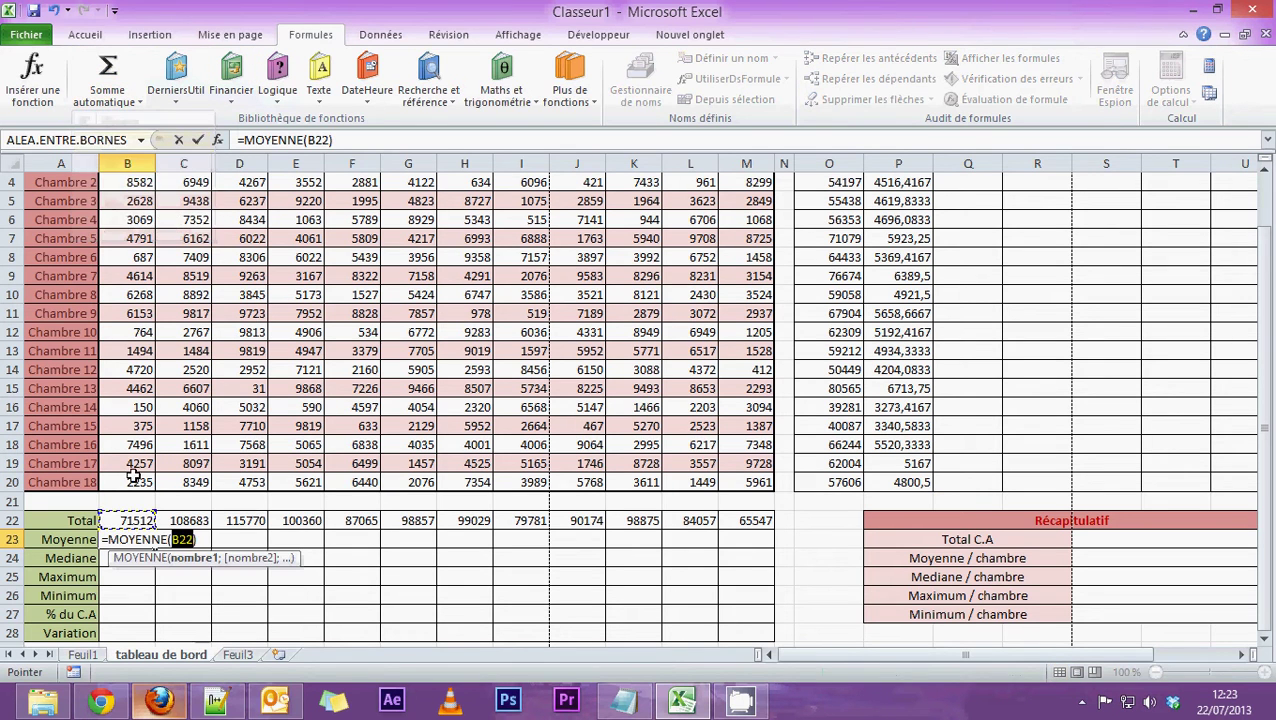
left_click_drag(128, 482, 128, 336)
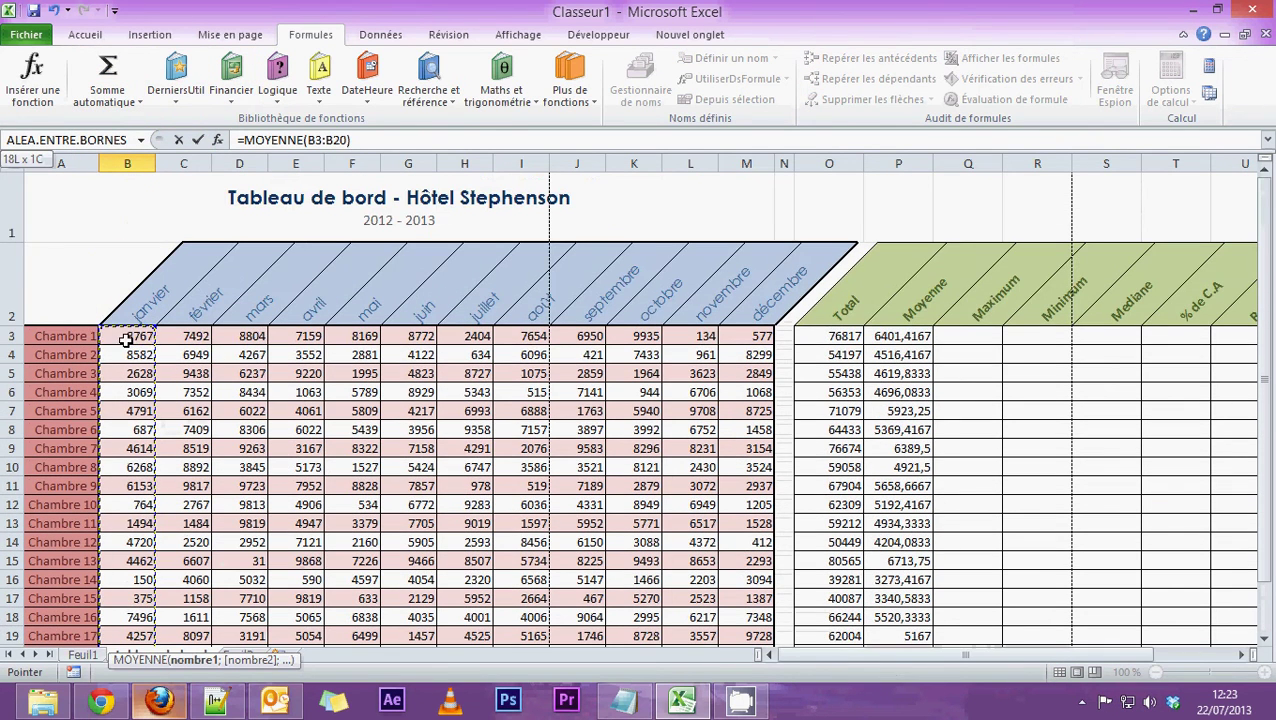
scroll(137, 347, "down", 4)
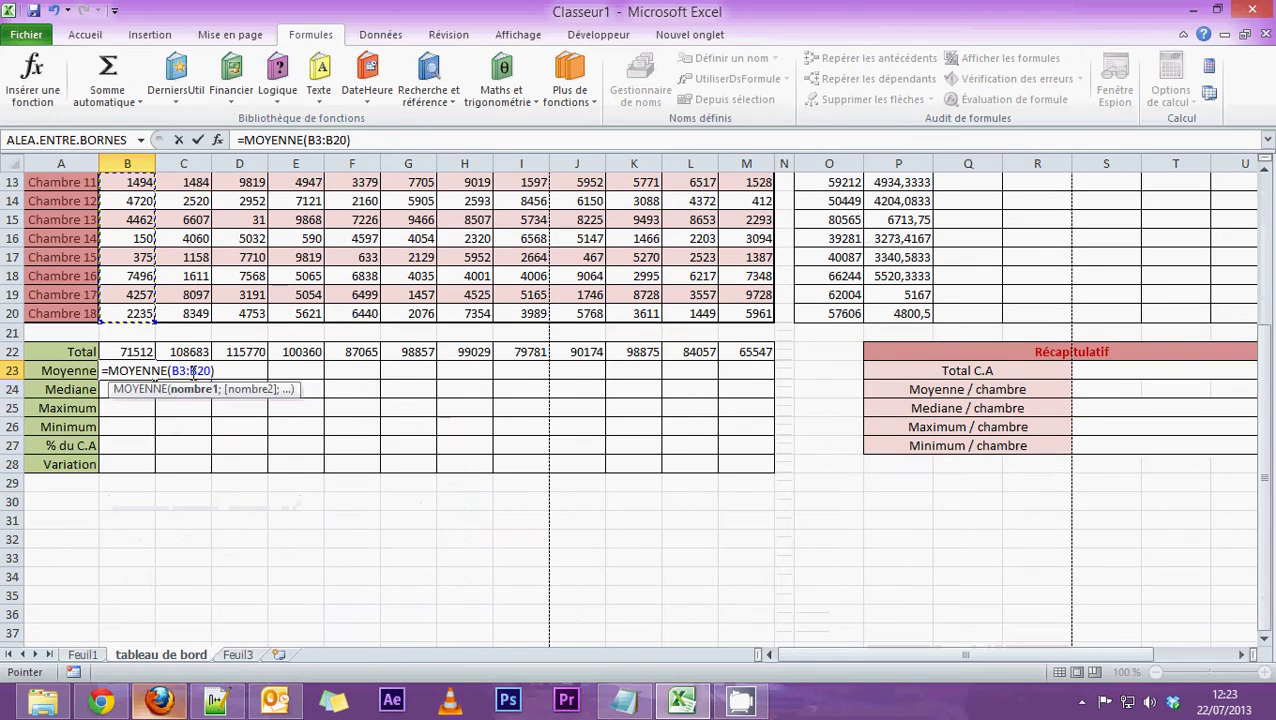
key("Return")
Step: Fill the monthly average formula from B23 across to M23
left_click(138, 370)
left_click_drag(157, 380, 762, 383)
scroll(880, 350, "up", 4)
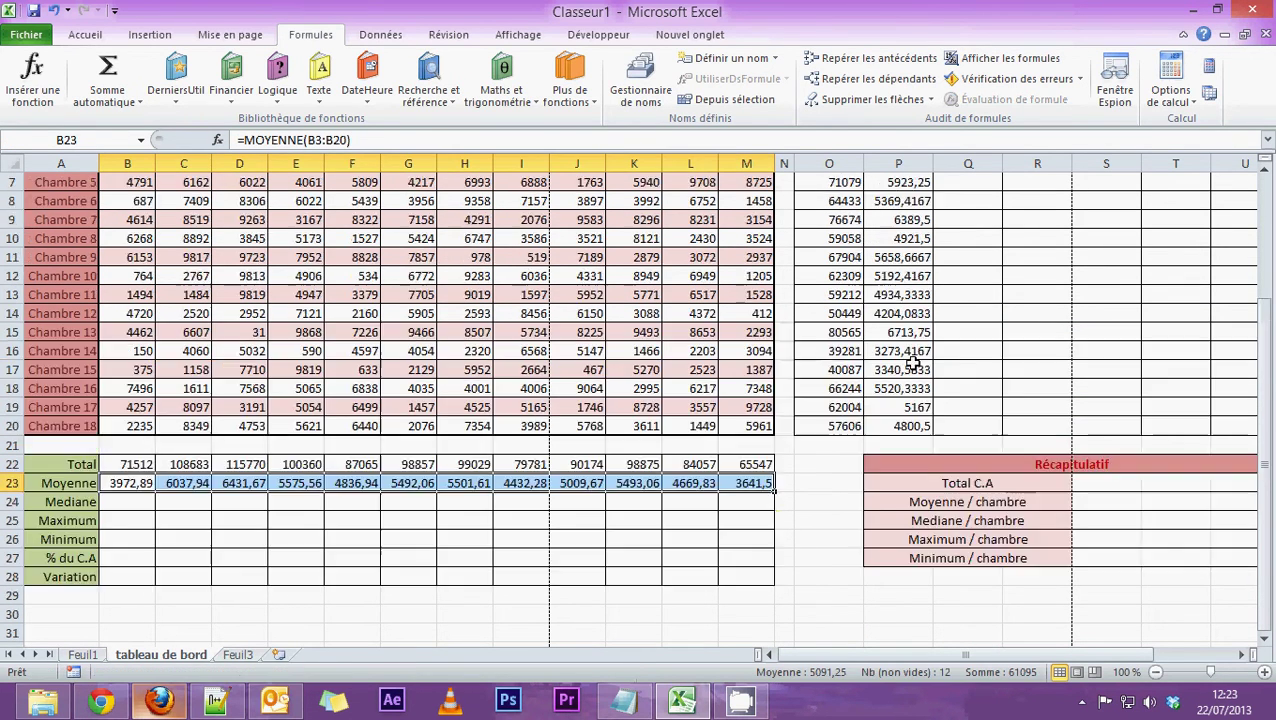
Step: Insert the MAX function in Q3 with the range B3:M3 for Chambre 1
left_click(967, 333)
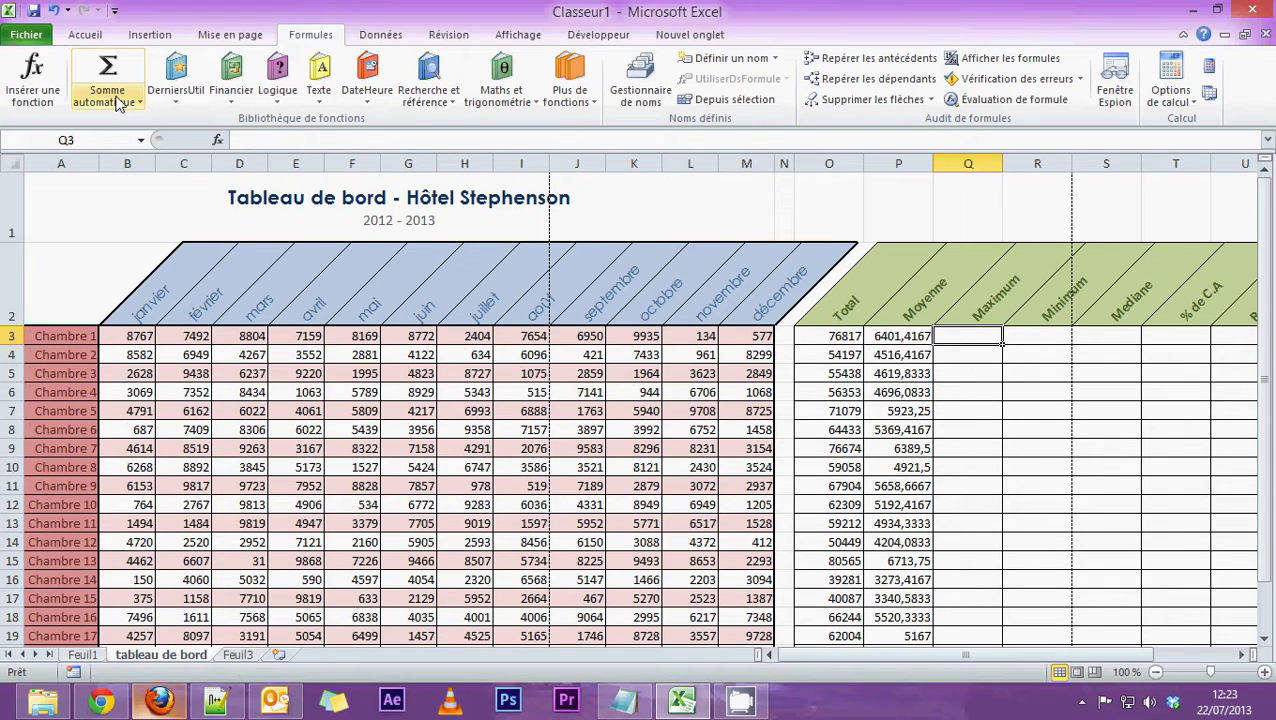
left_click_drag(118, 337, 750, 337)
left_click(969, 337)
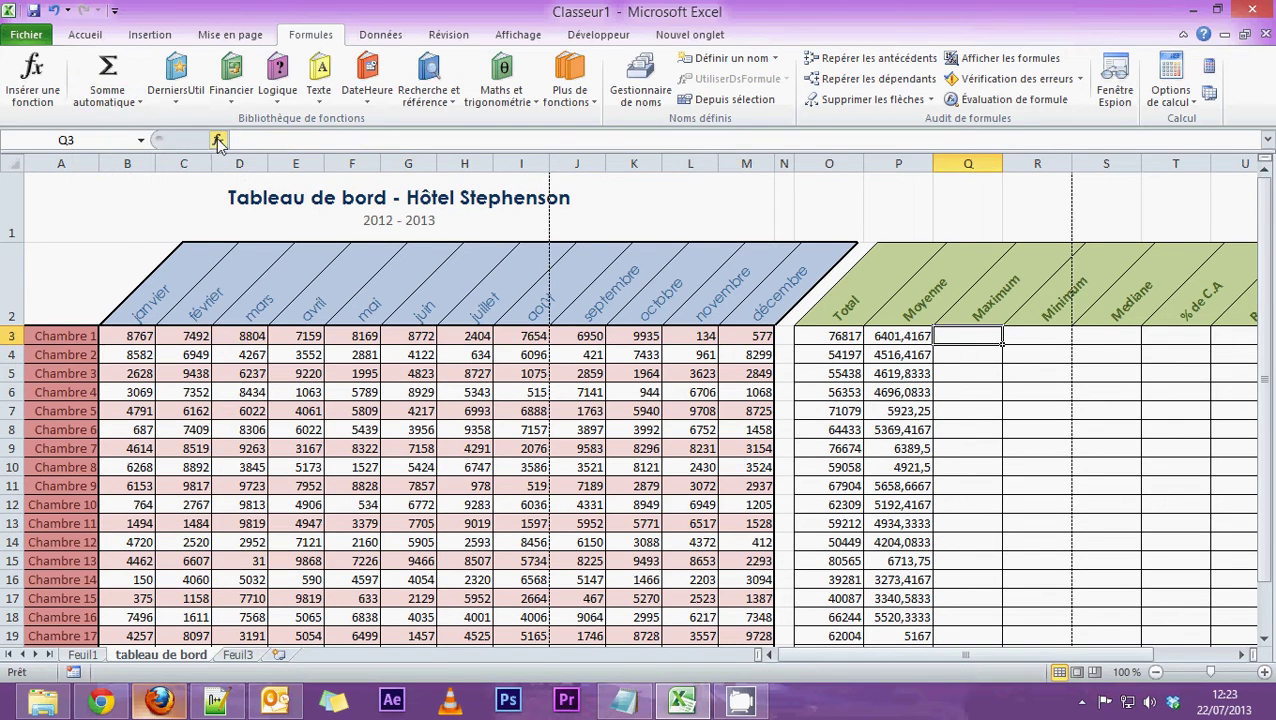
left_click(96, 98)
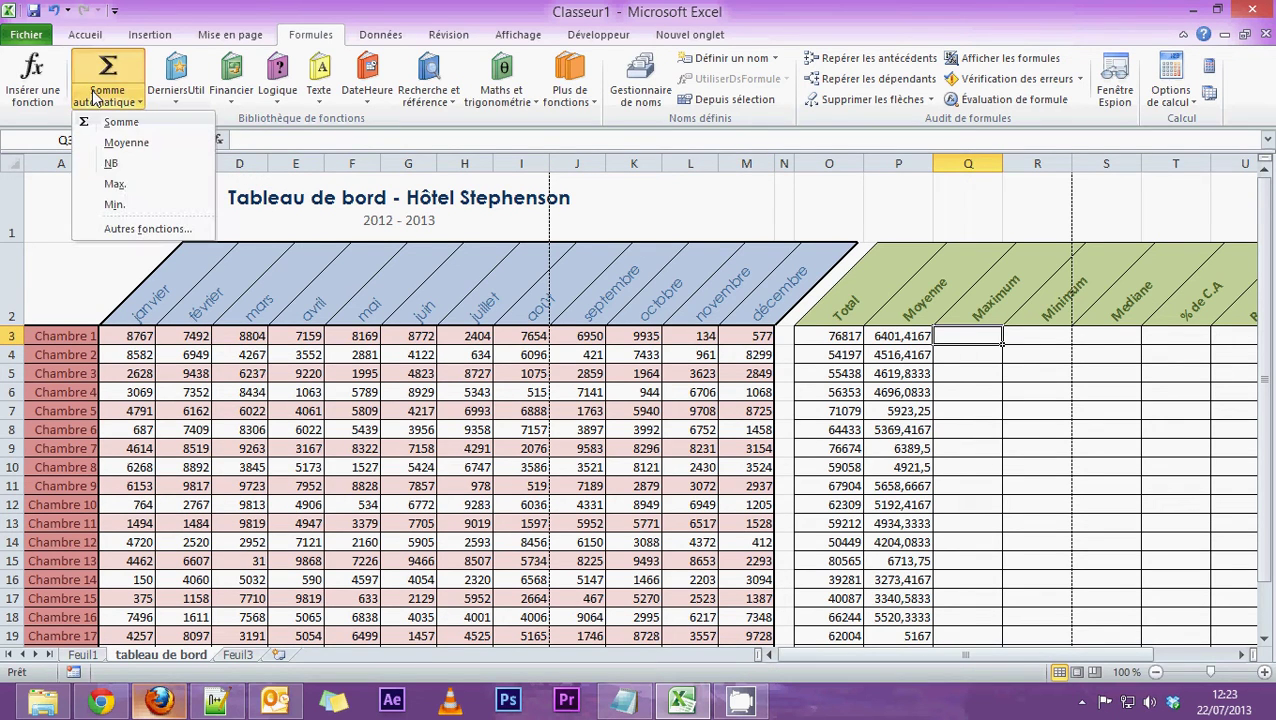
left_click(115, 184)
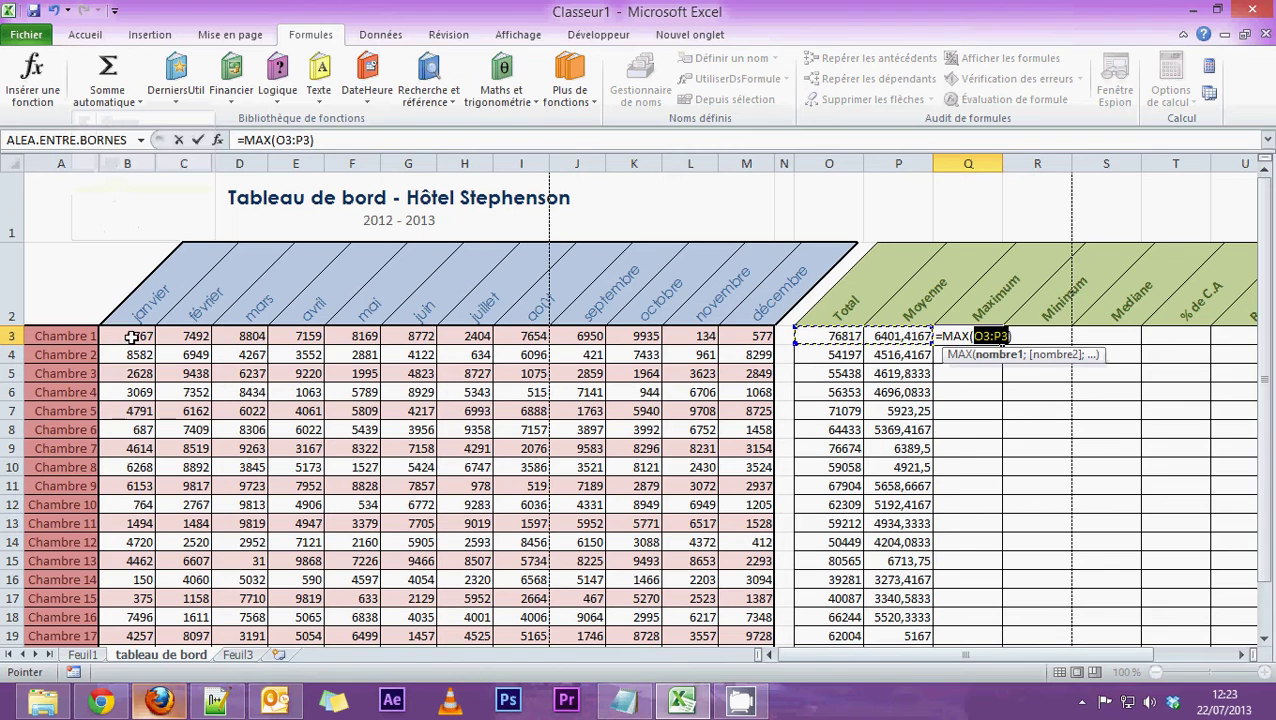
left_click_drag(130, 337, 757, 337)
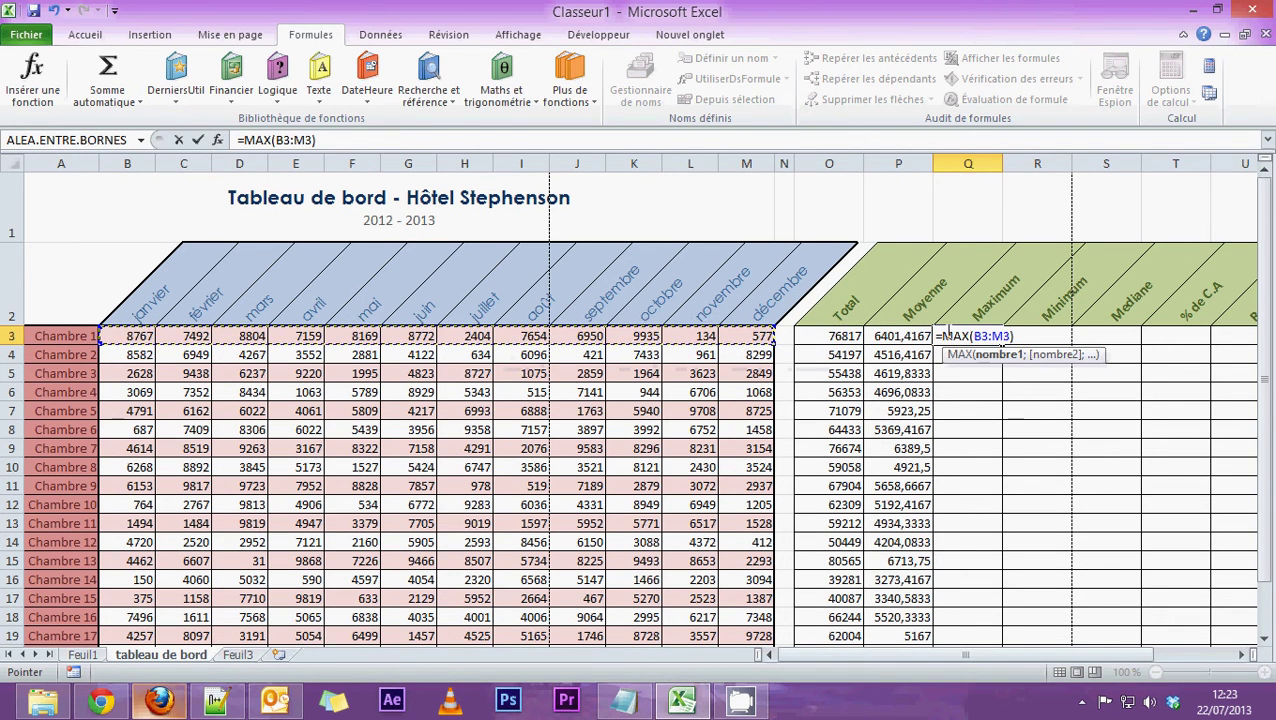
key("Return")
Step: Fill the MAX formula from Q3 down to Q20 for all the rooms
left_click(1000, 338)
scroll(996, 280, "down", 1)
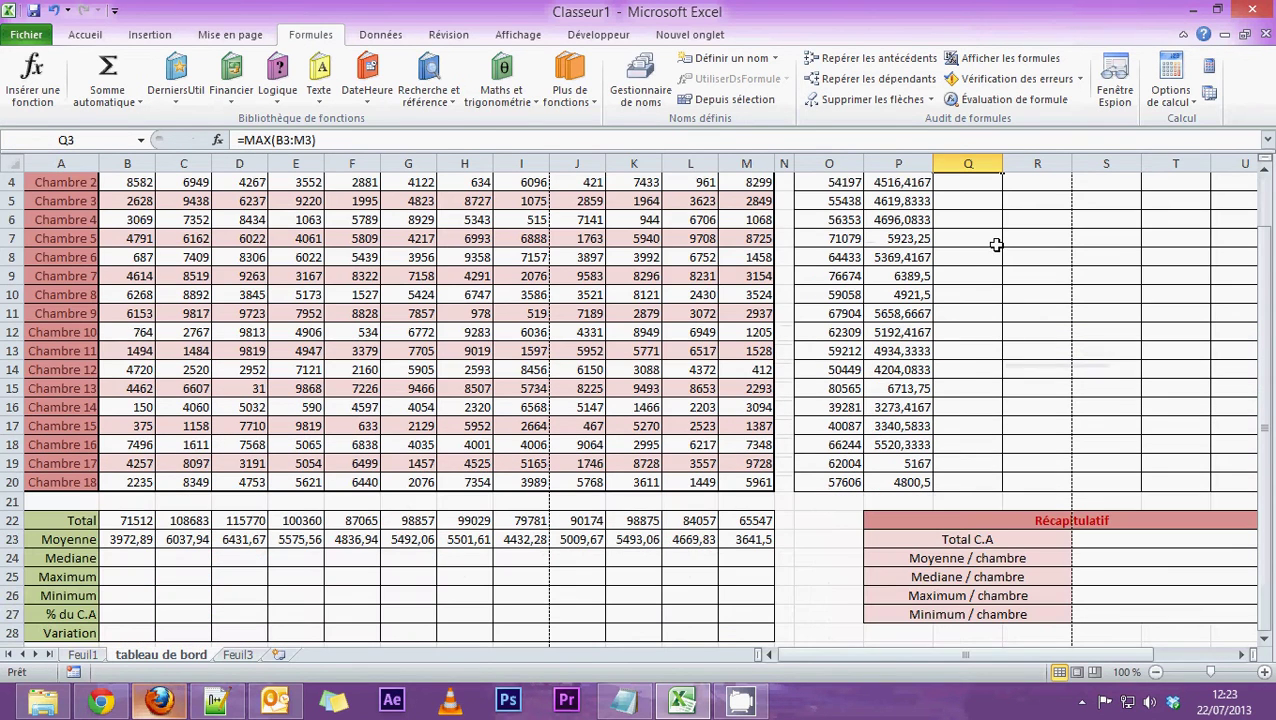
left_click_drag(1003, 175, 998, 488)
scroll(1037, 450, "up", 1)
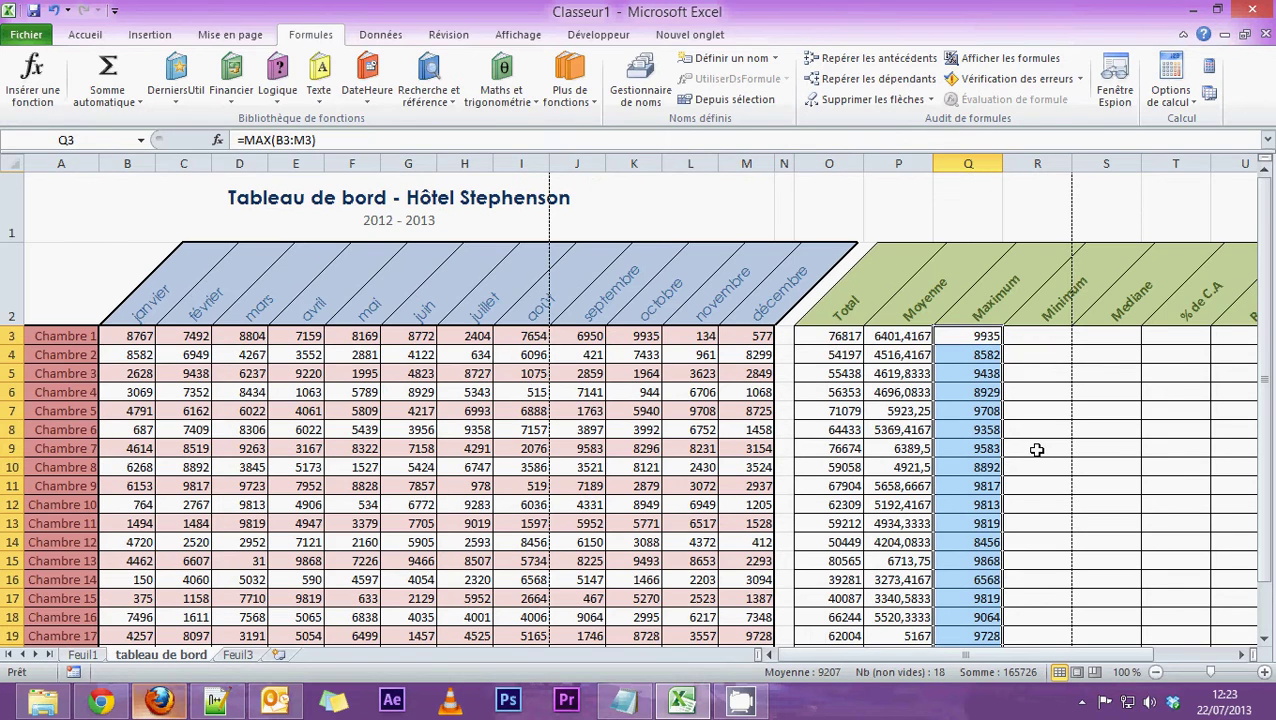
Step: Insert the MAX function in B25 with the range B3:B20 and fill it across to M25 for all the months
scroll(1037, 450, "down", 3)
scroll(929, 447, "up", 1)
left_click(110, 522)
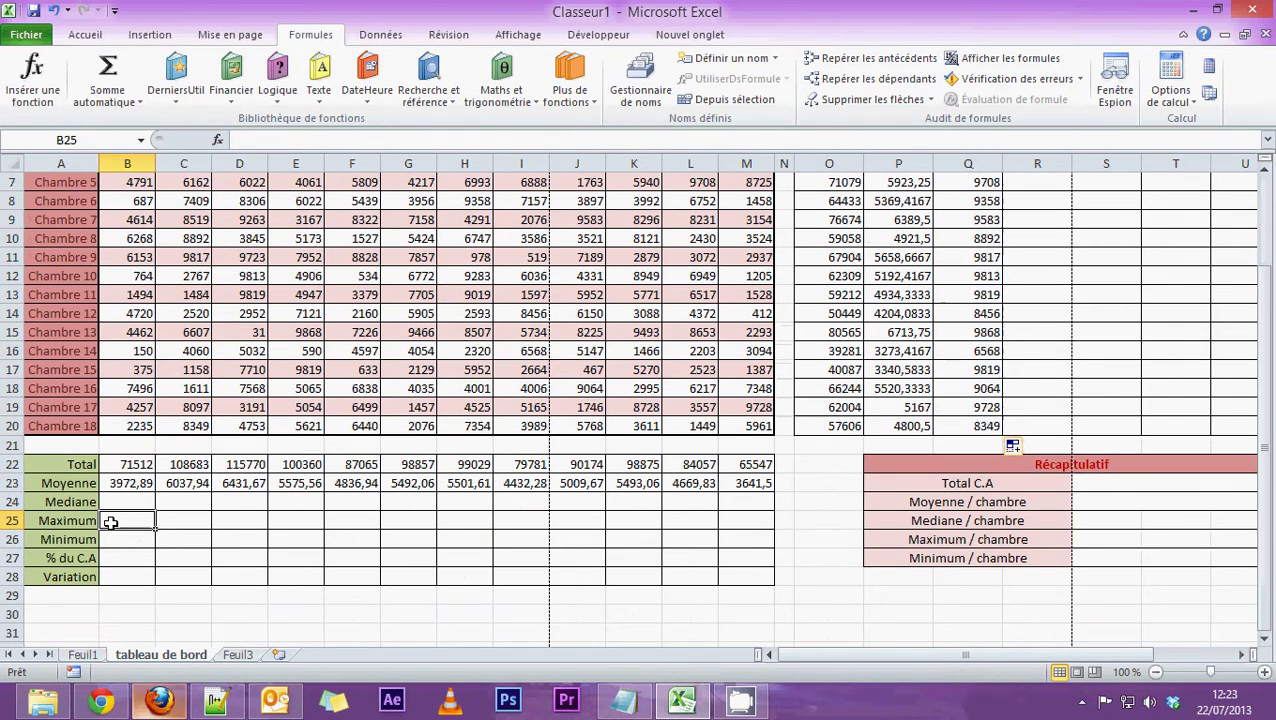
left_click(108, 102)
left_click(118, 183)
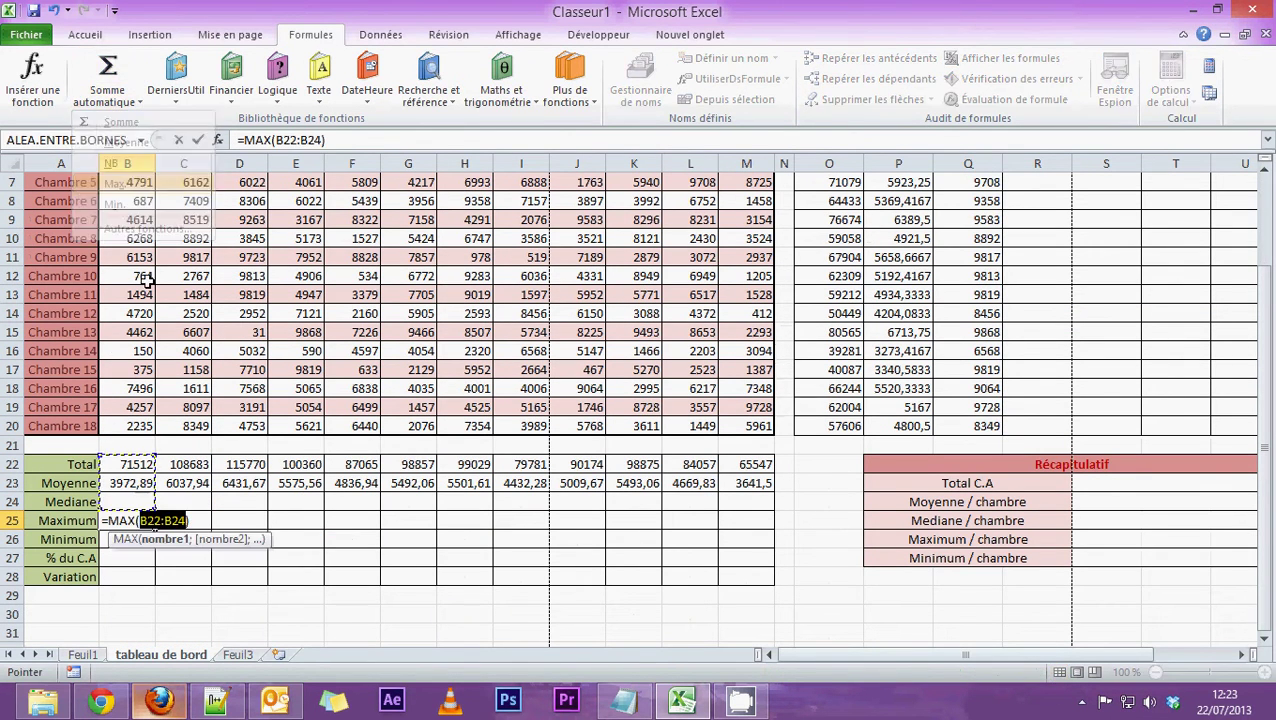
scroll(145, 283, "up", 2)
left_click(142, 338)
scroll(140, 350, "down", 2)
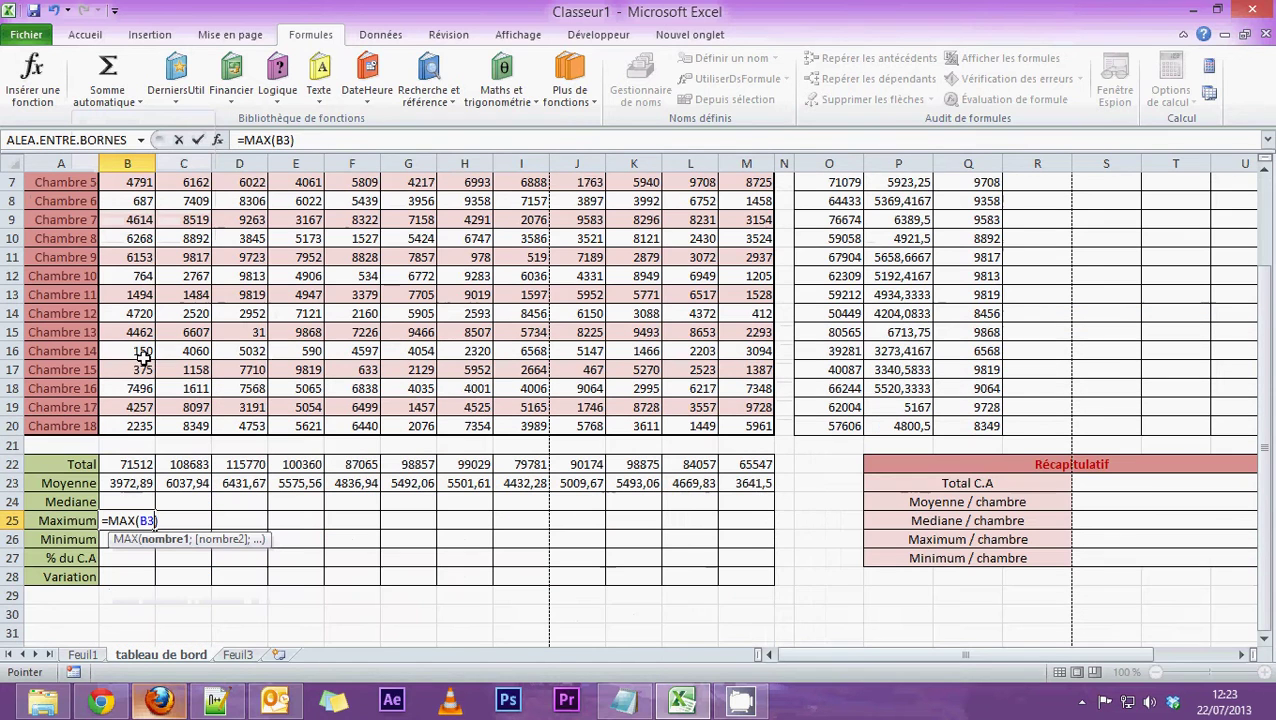
left_click(136, 425, "shift")
key("Return")
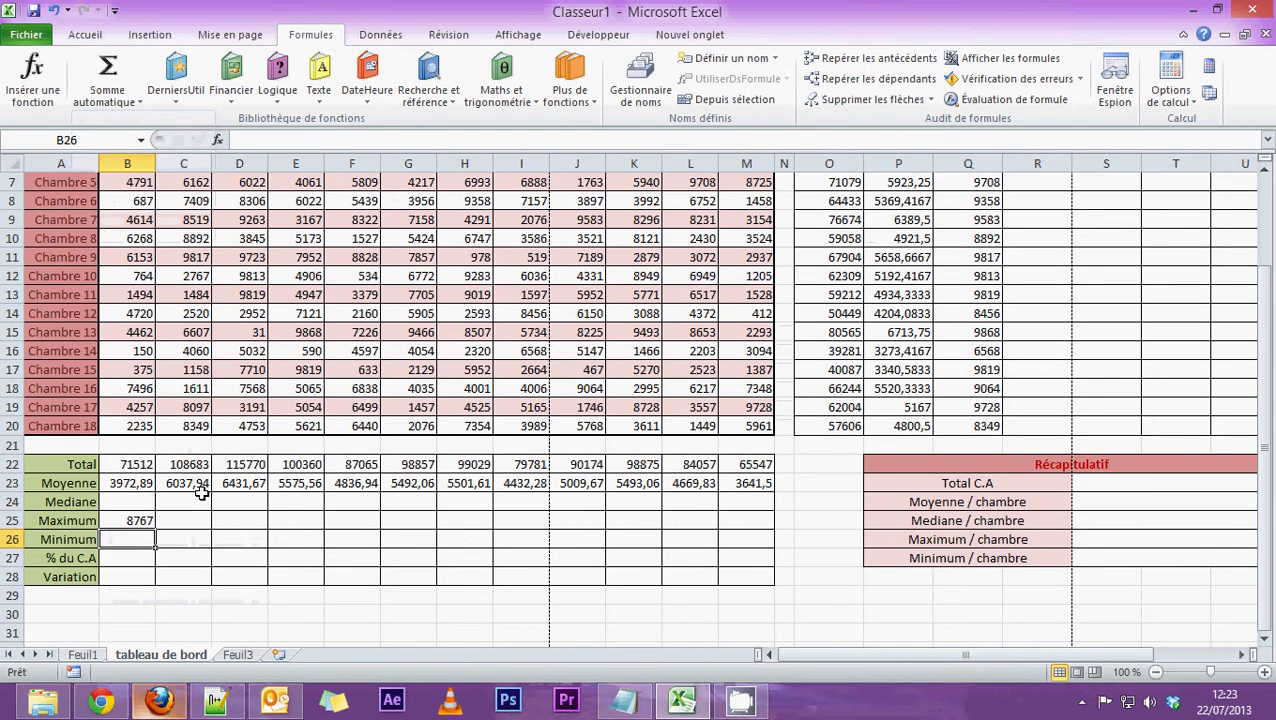
left_click(150, 526)
left_click_drag(153, 528, 762, 530)
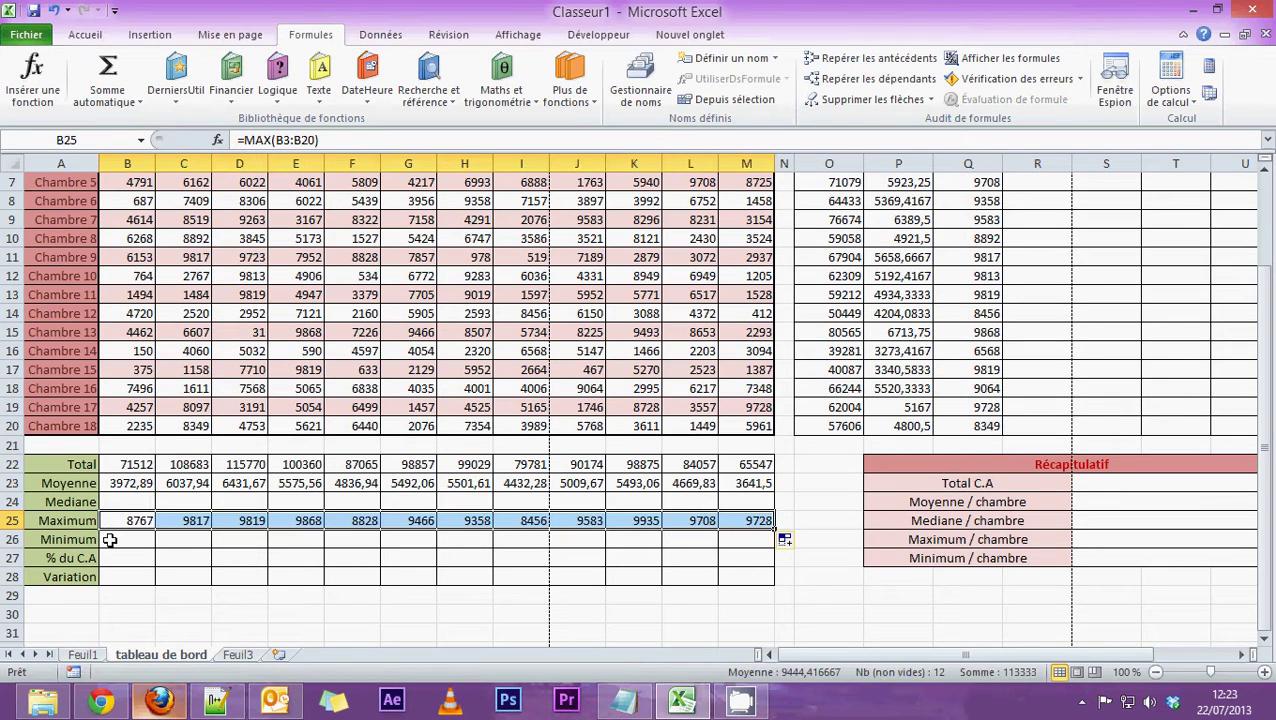
Step: Insert the MIN function in R3 with the range B3:M3 for Chambre 1
scroll(1070, 193, "up", 2)
left_click(1050, 332)
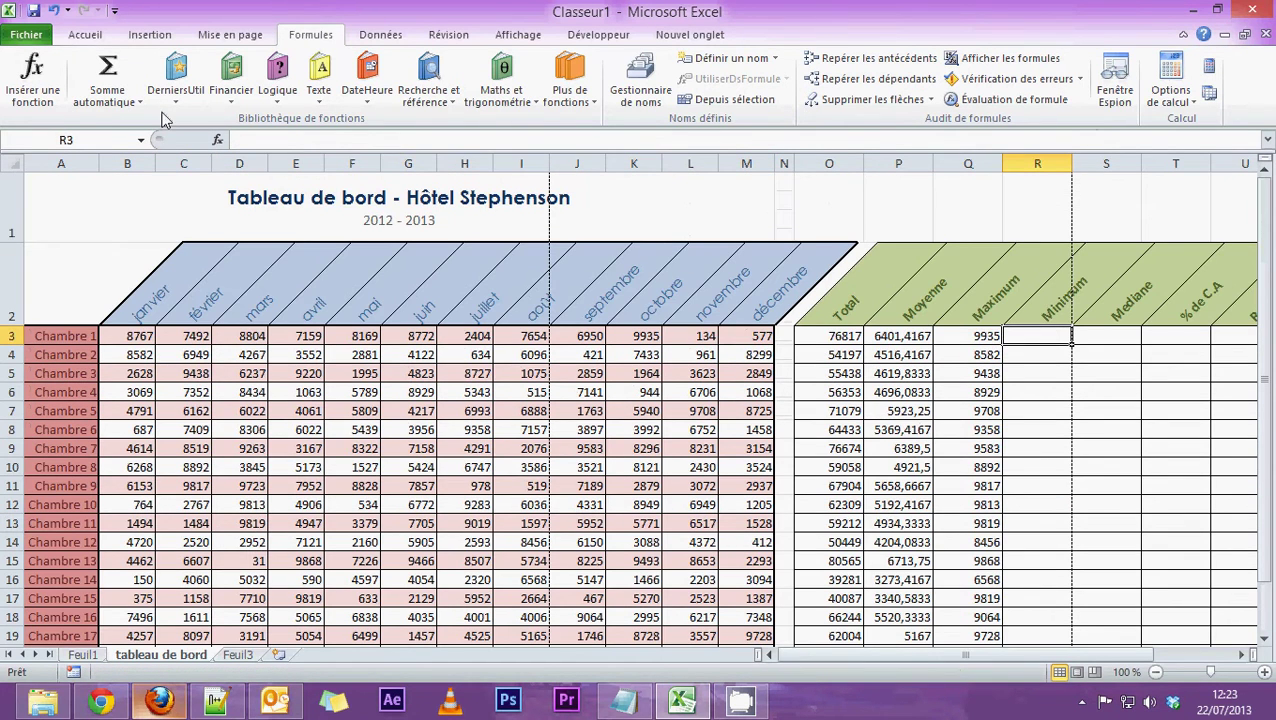
left_click(104, 102)
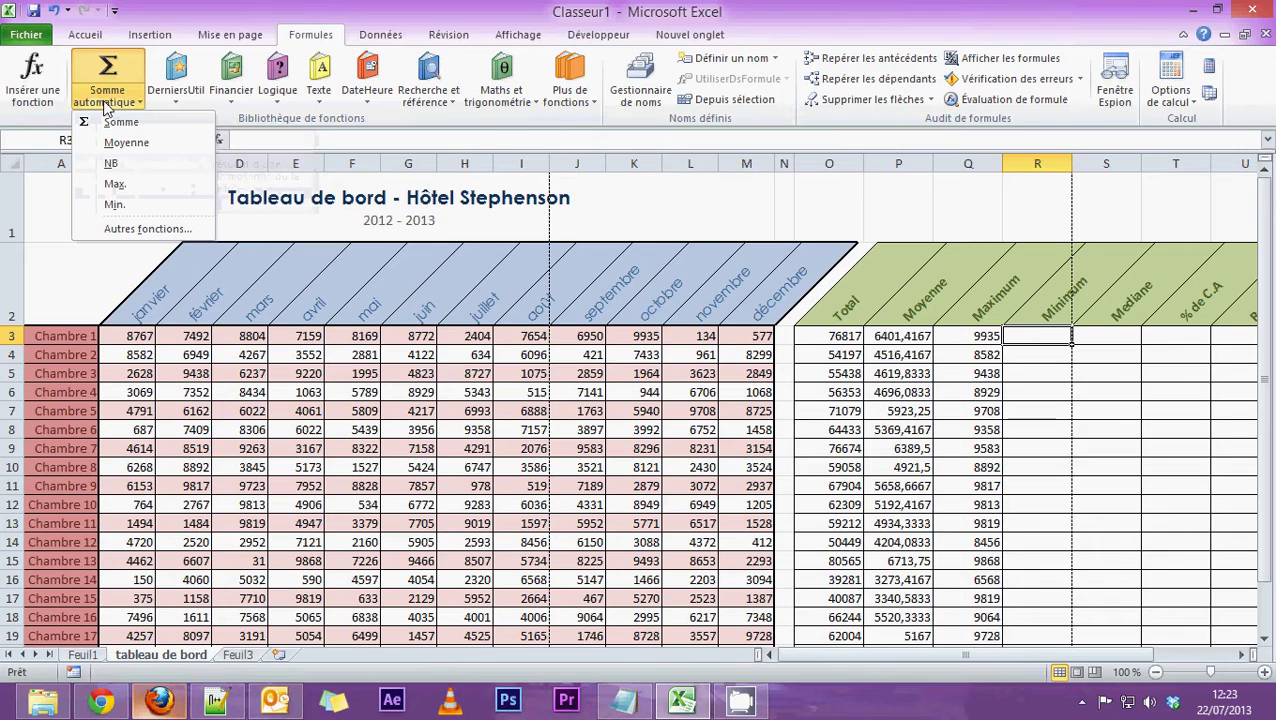
left_click(114, 204)
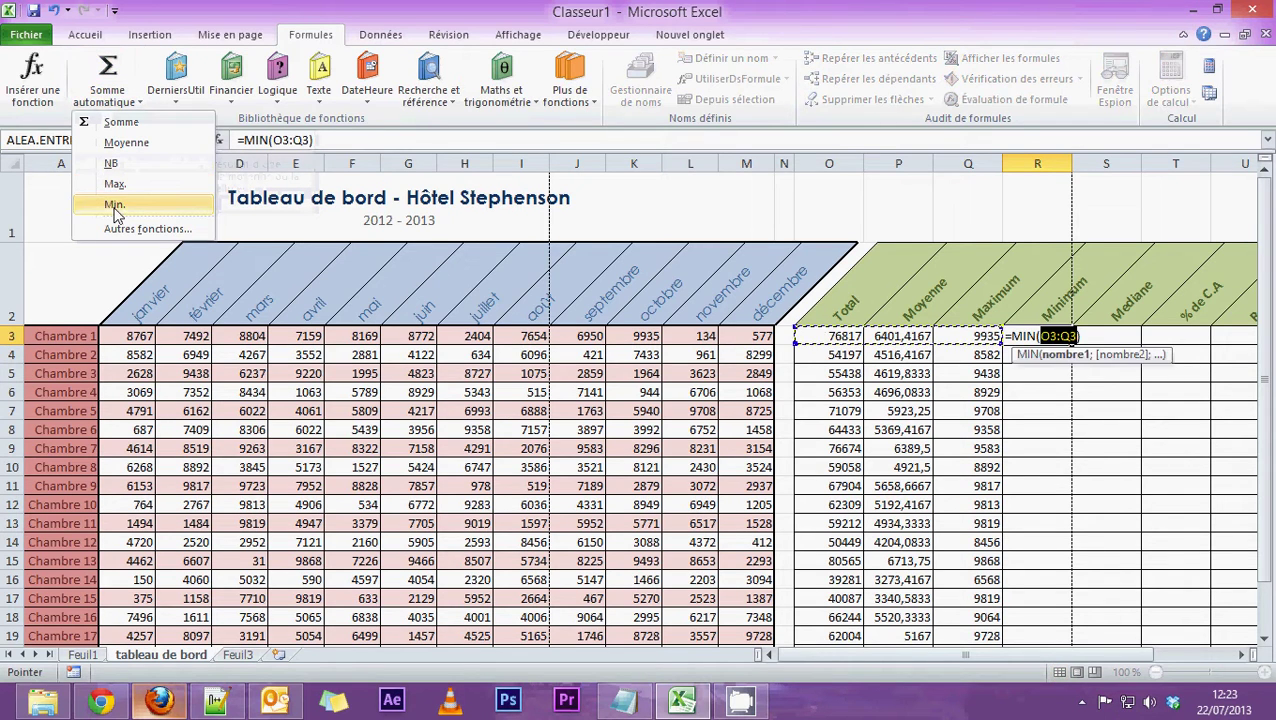
left_click_drag(130, 336, 734, 340)
key("Return")
Step: Fill the MIN formula from R3 down to R20 for all the rooms
left_click(740, 338)
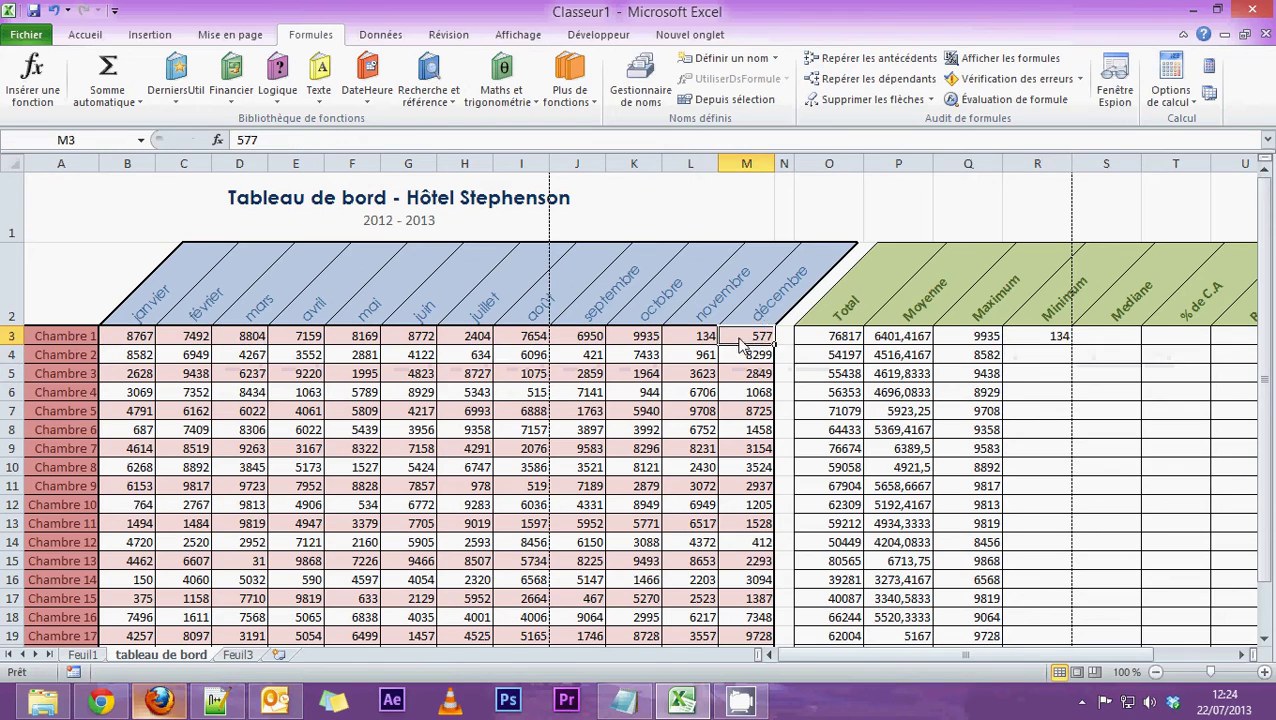
right_click(737, 341)
left_click(1048, 337)
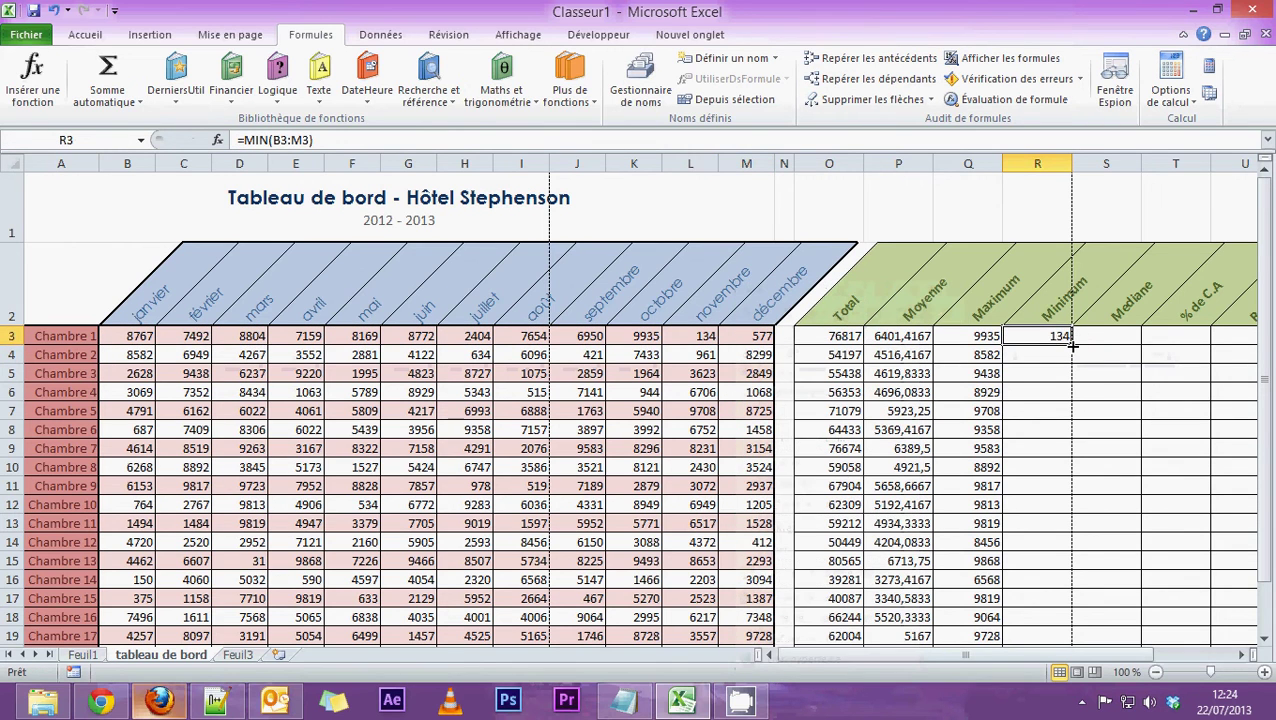
left_click_drag(1078, 340, 1070, 368)
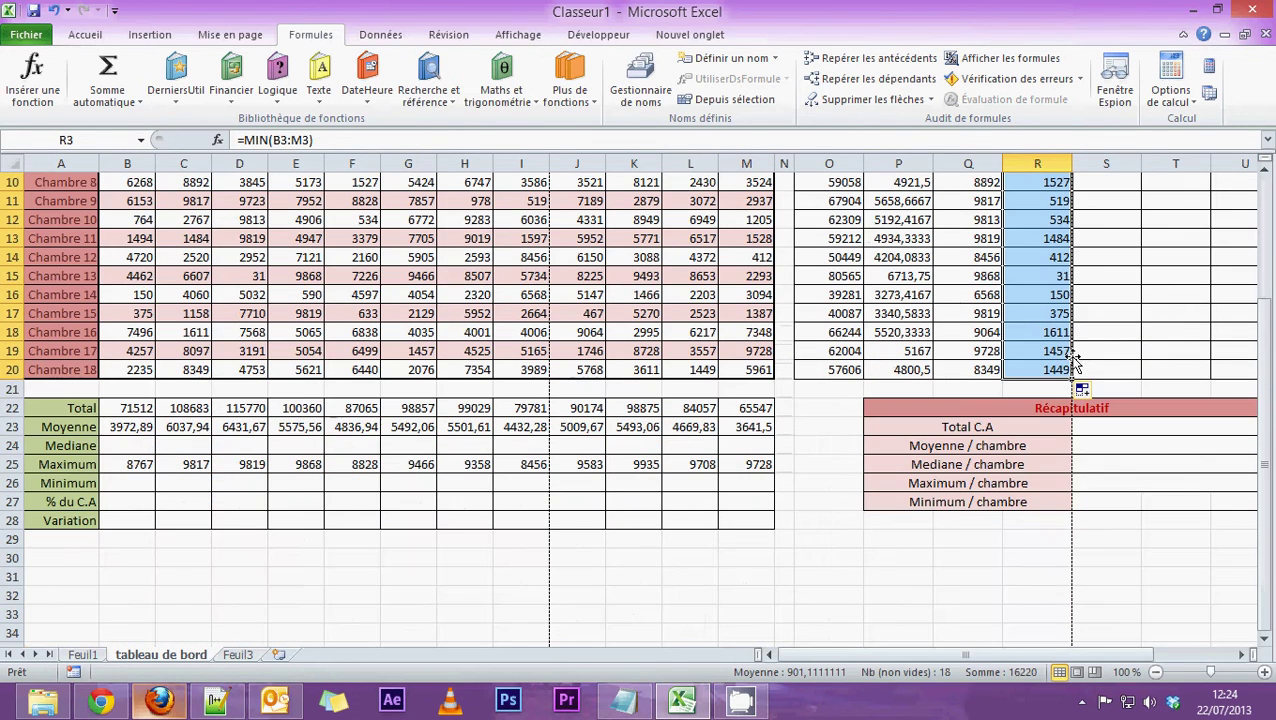
Step: Insert the MIN function in B26 with the range B3:B20 and fill it across to M26 for all the months
left_click(122, 486)
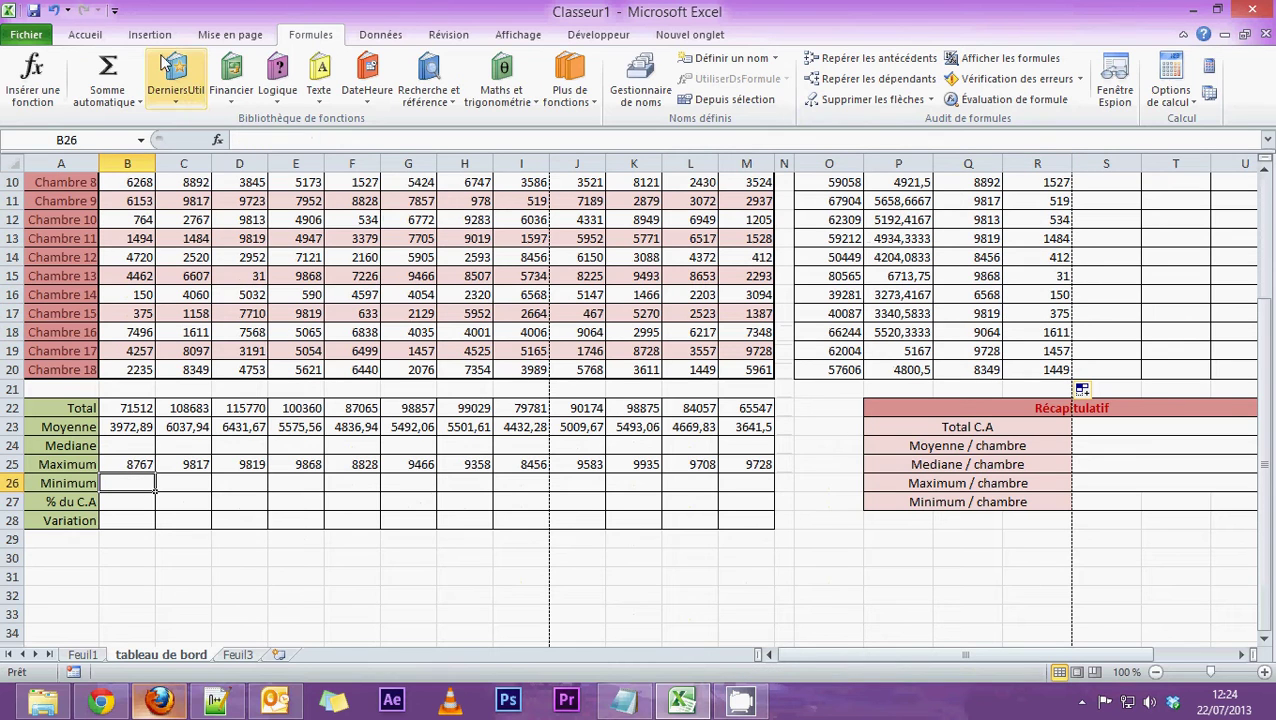
left_click(108, 97)
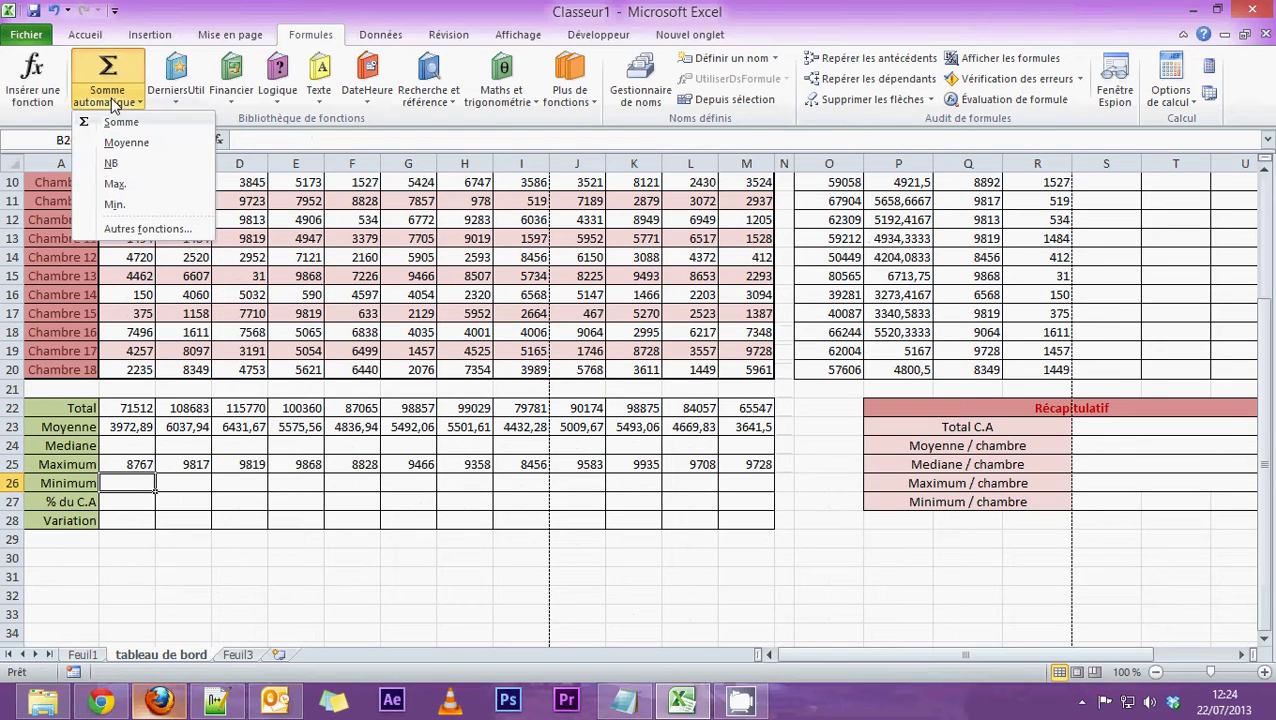
left_click(113, 205)
left_click(128, 368)
scroll(123, 358, "up", 3)
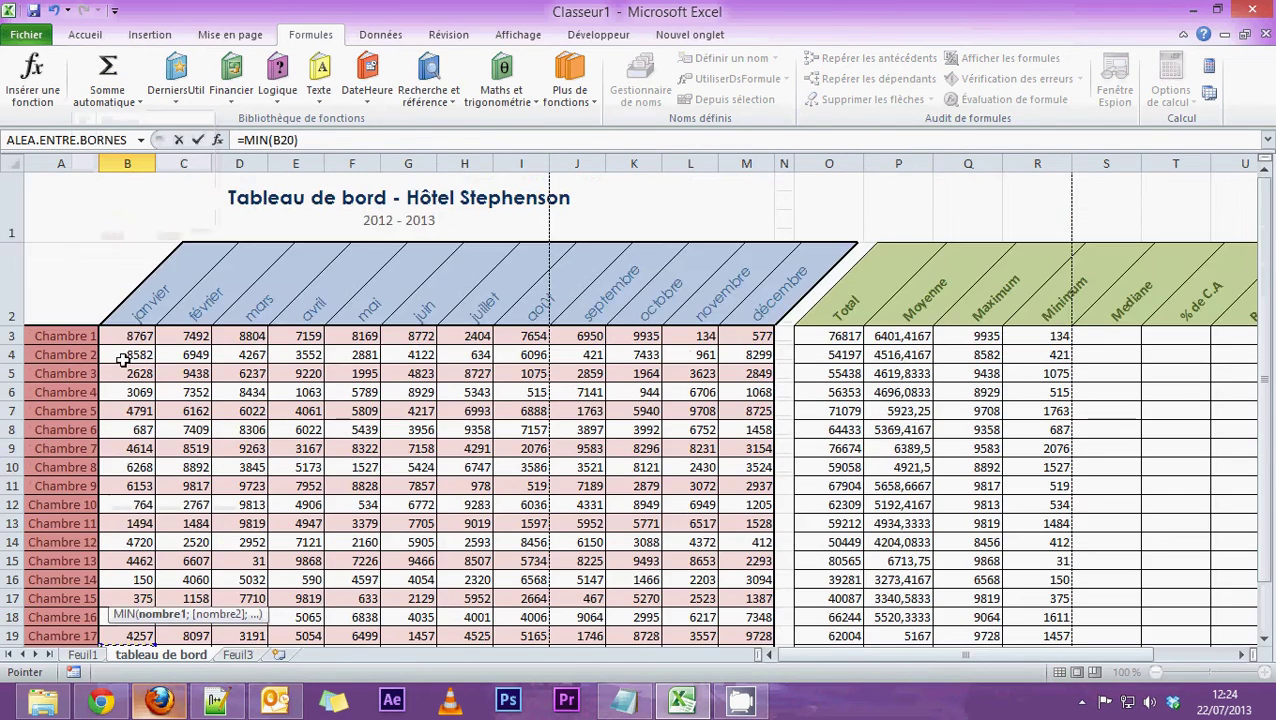
left_click_drag(127, 336, 127, 370)
key("Return")
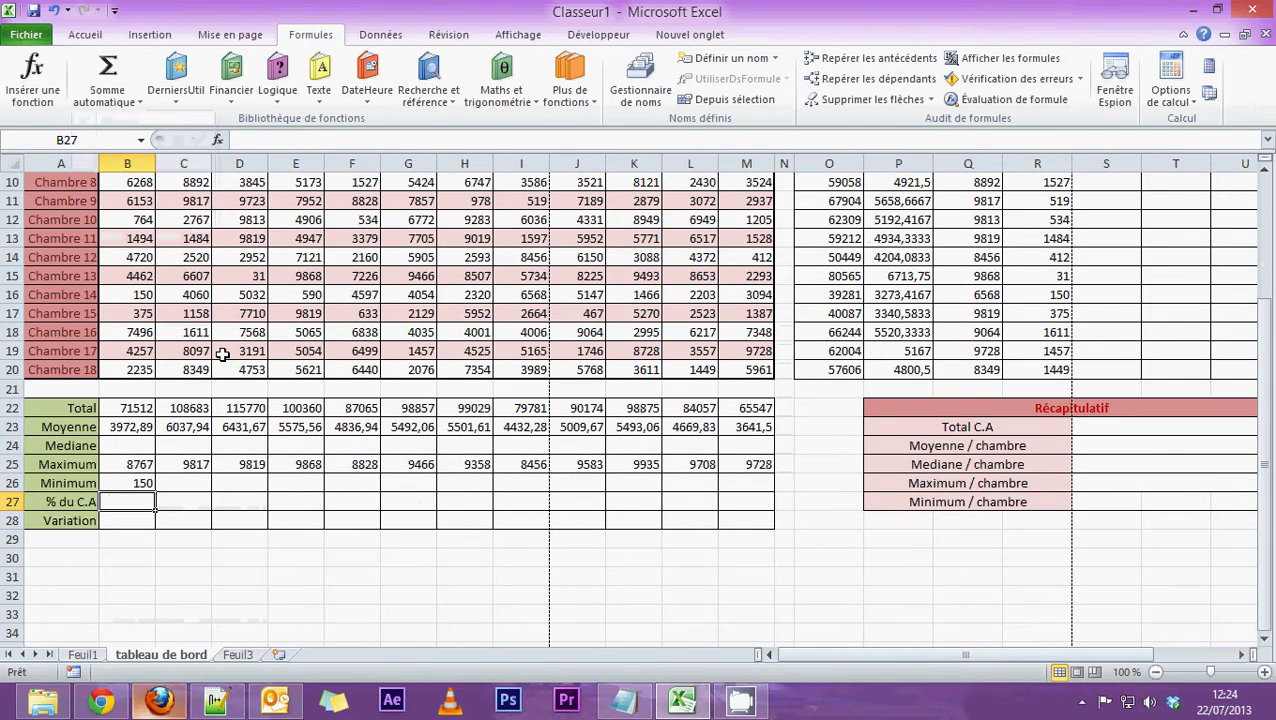
left_click(128, 483)
left_click_drag(155, 490, 751, 484)
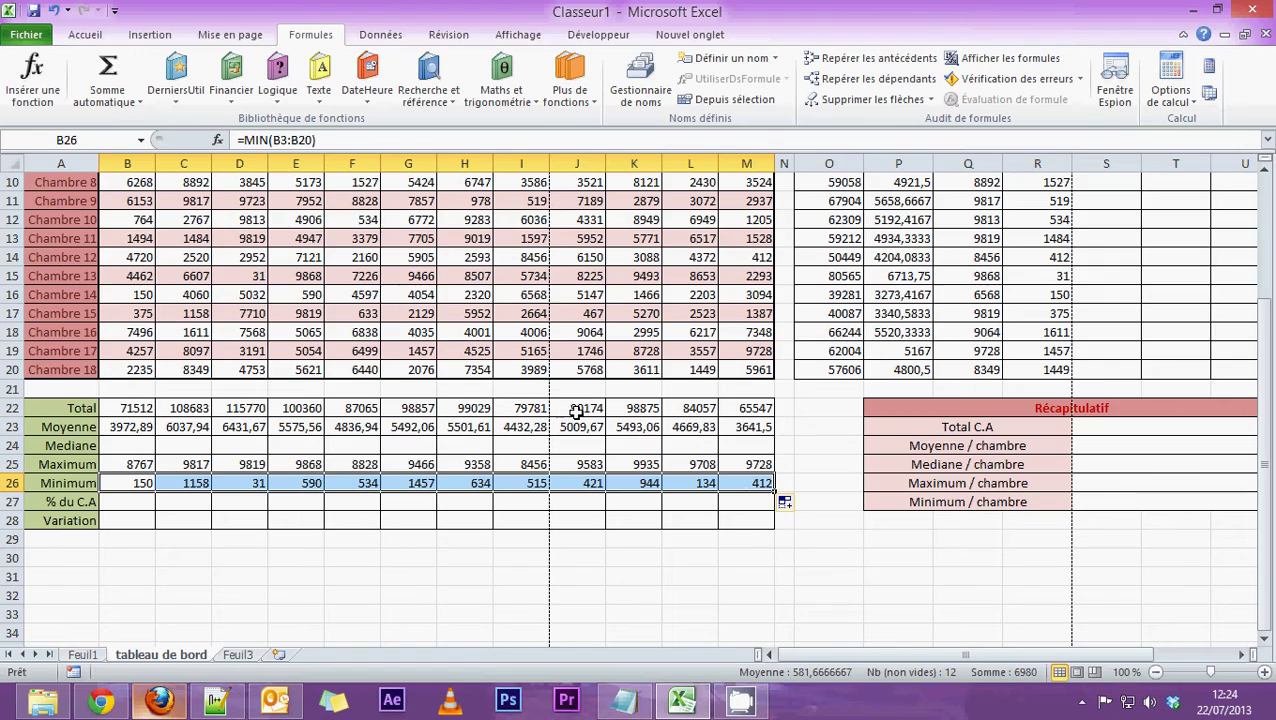
Step: Select cell S3 in the Mediane column for Chambre 1
scroll(1262, 482, "up", 3)
left_click(1240, 654)
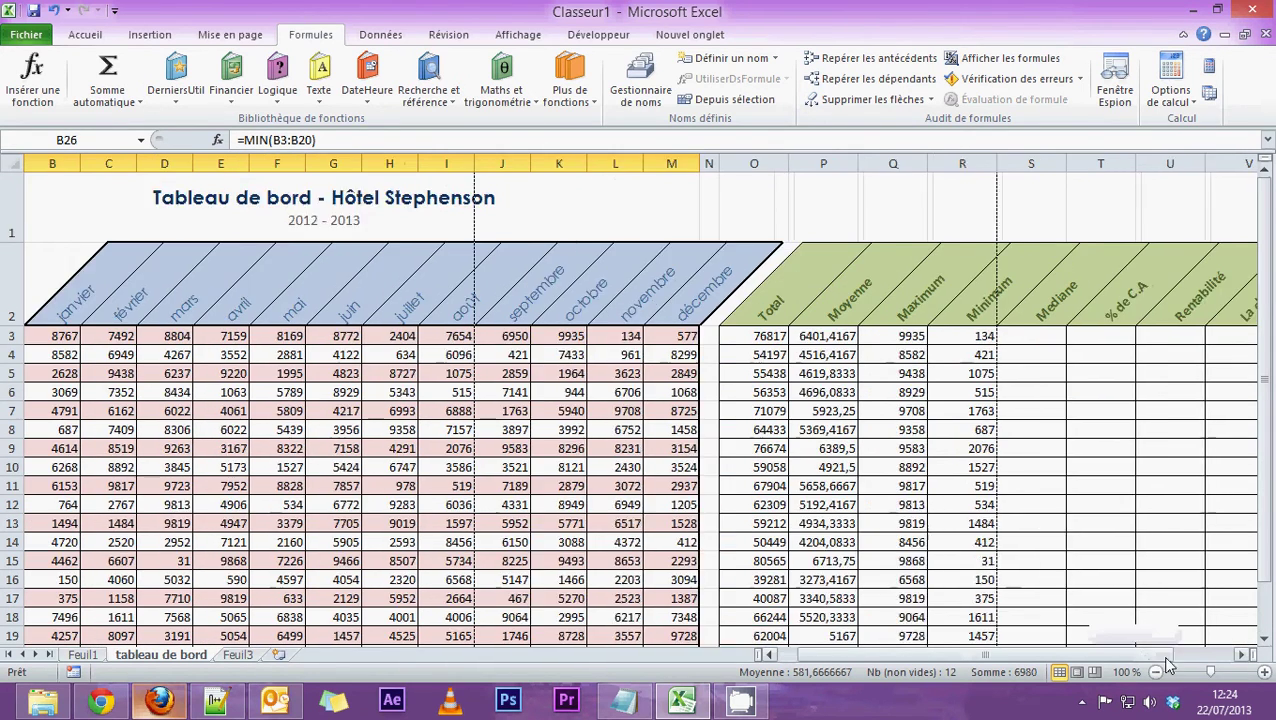
scroll(1168, 660, "right", 3)
scroll(900, 390, "down", 3)
scroll(900, 390, "up", 3)
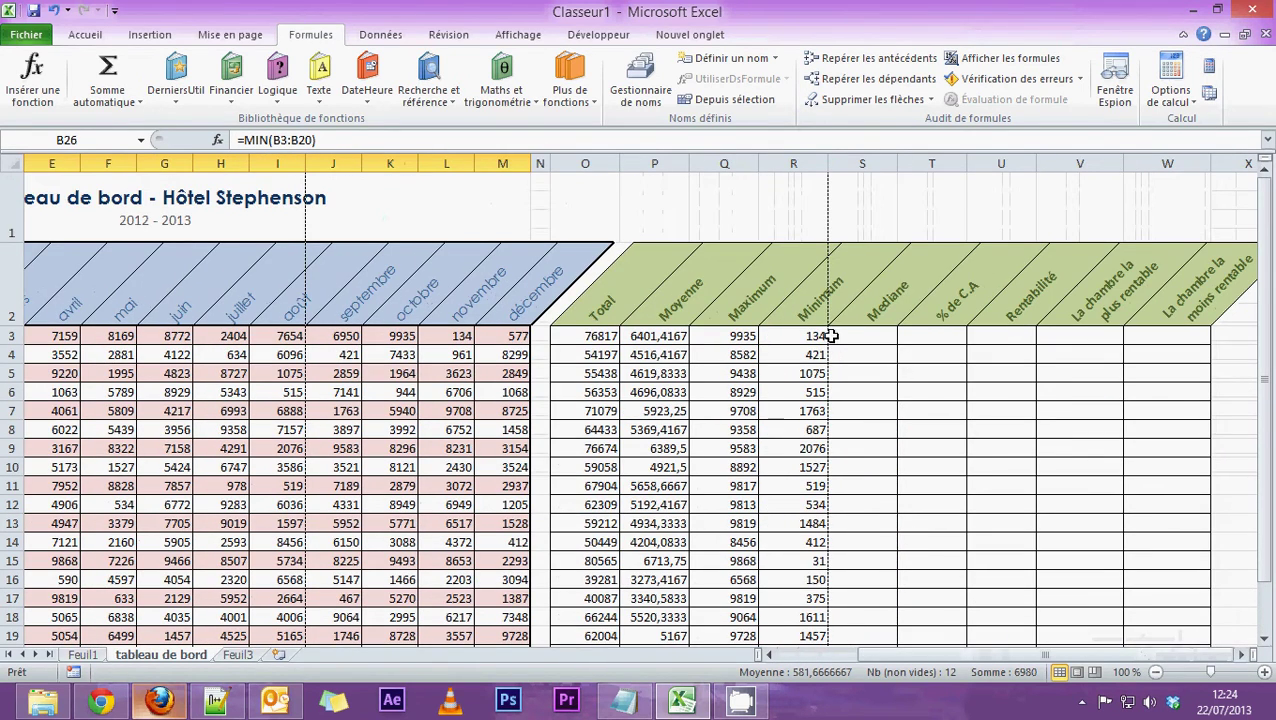
left_click(835, 334)
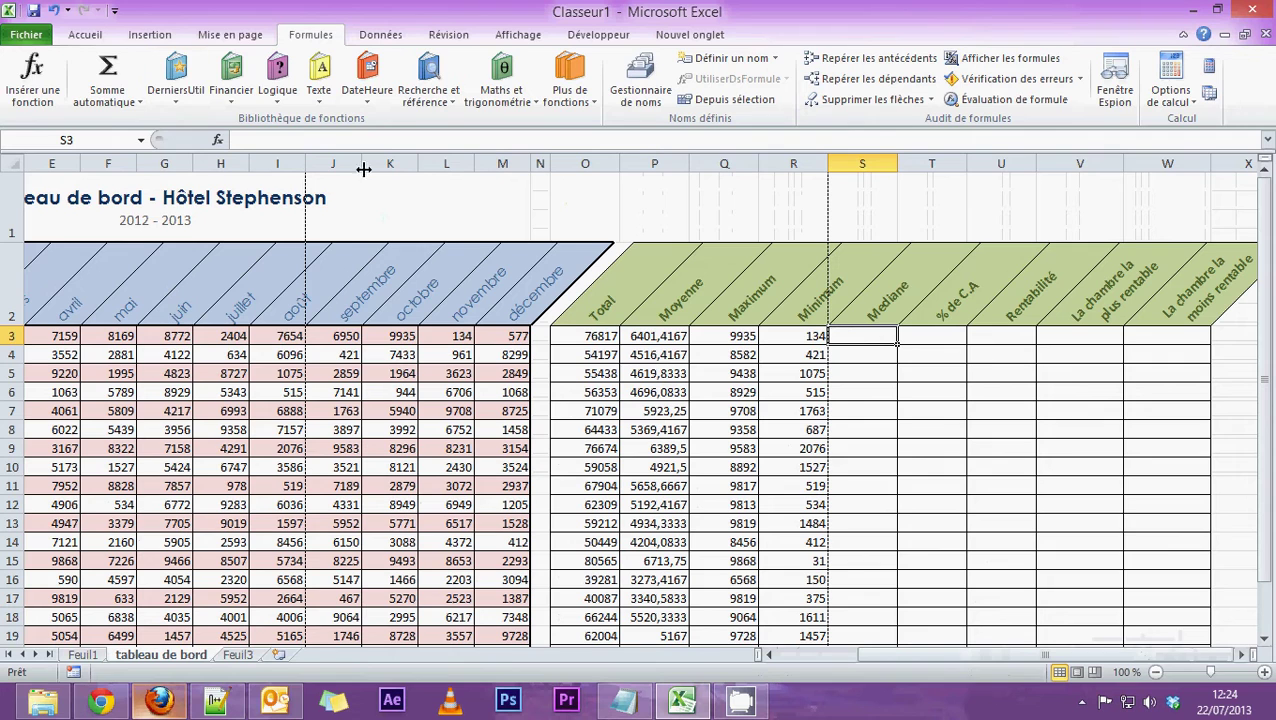
left_click(130, 101)
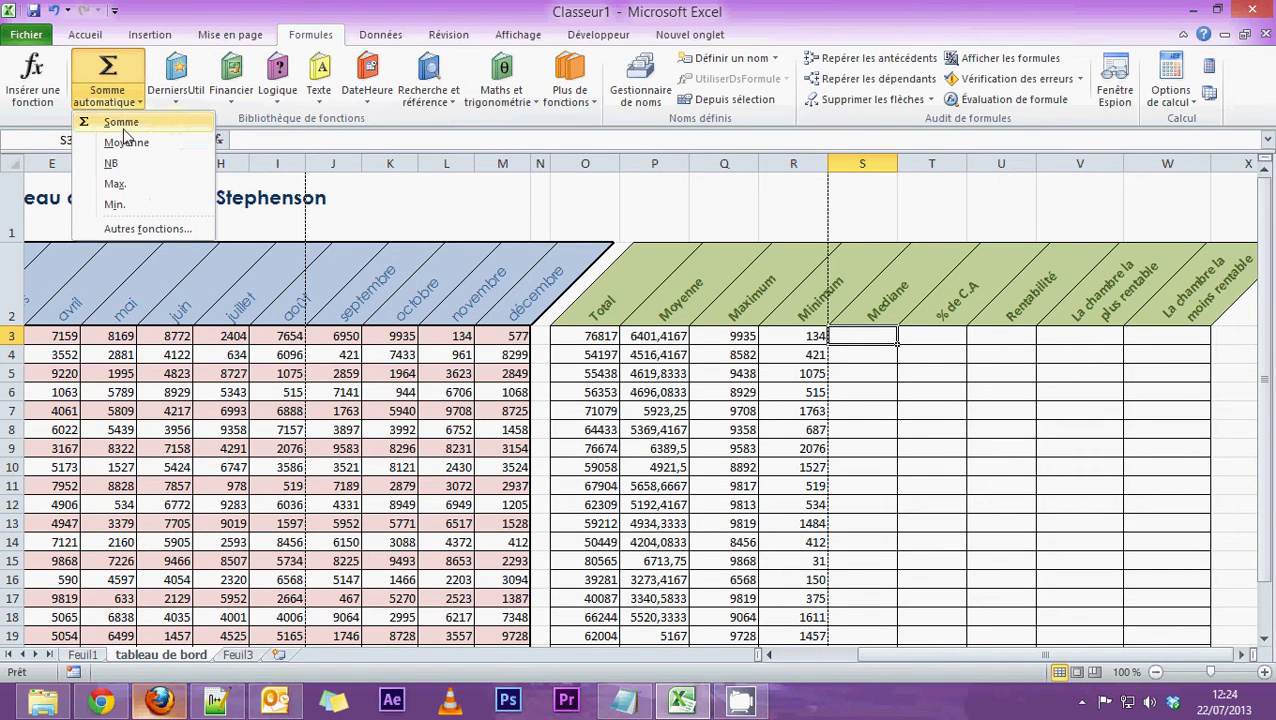
left_click(127, 230)
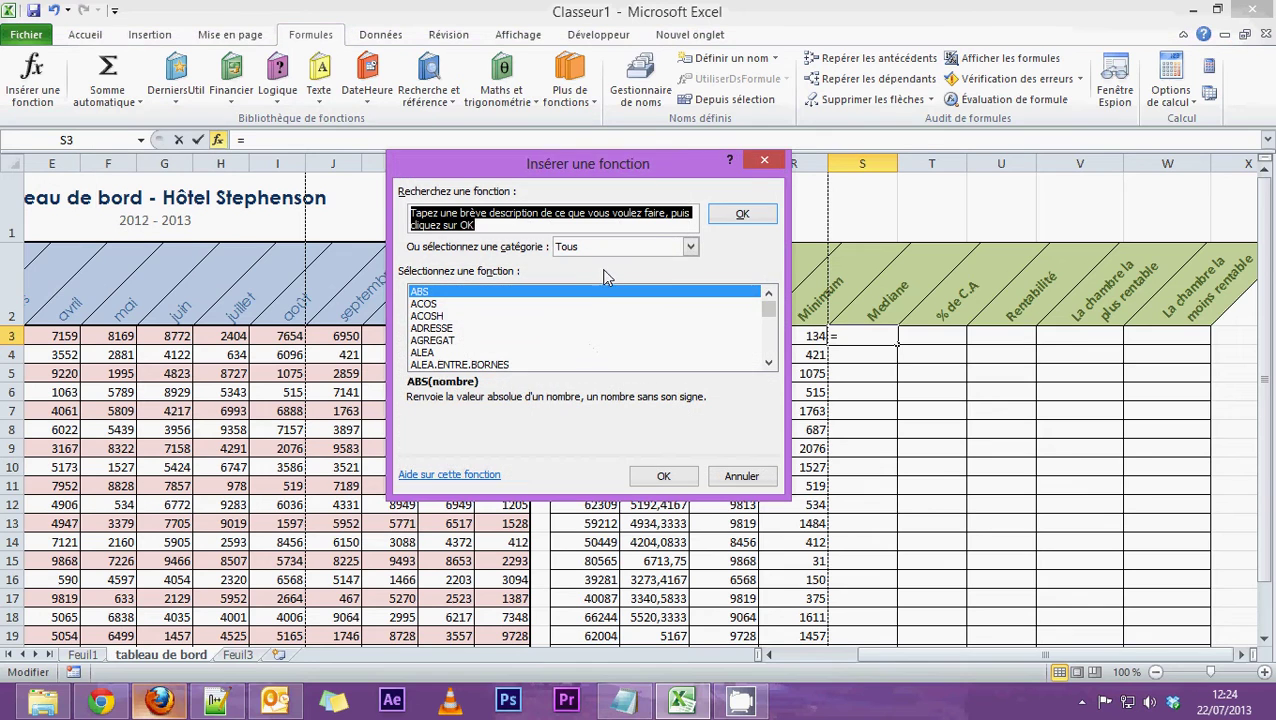
left_click(762, 162)
Step: Start inserting the MEDIANE function in S3, choosing it from the list of all functions
left_click(34, 96)
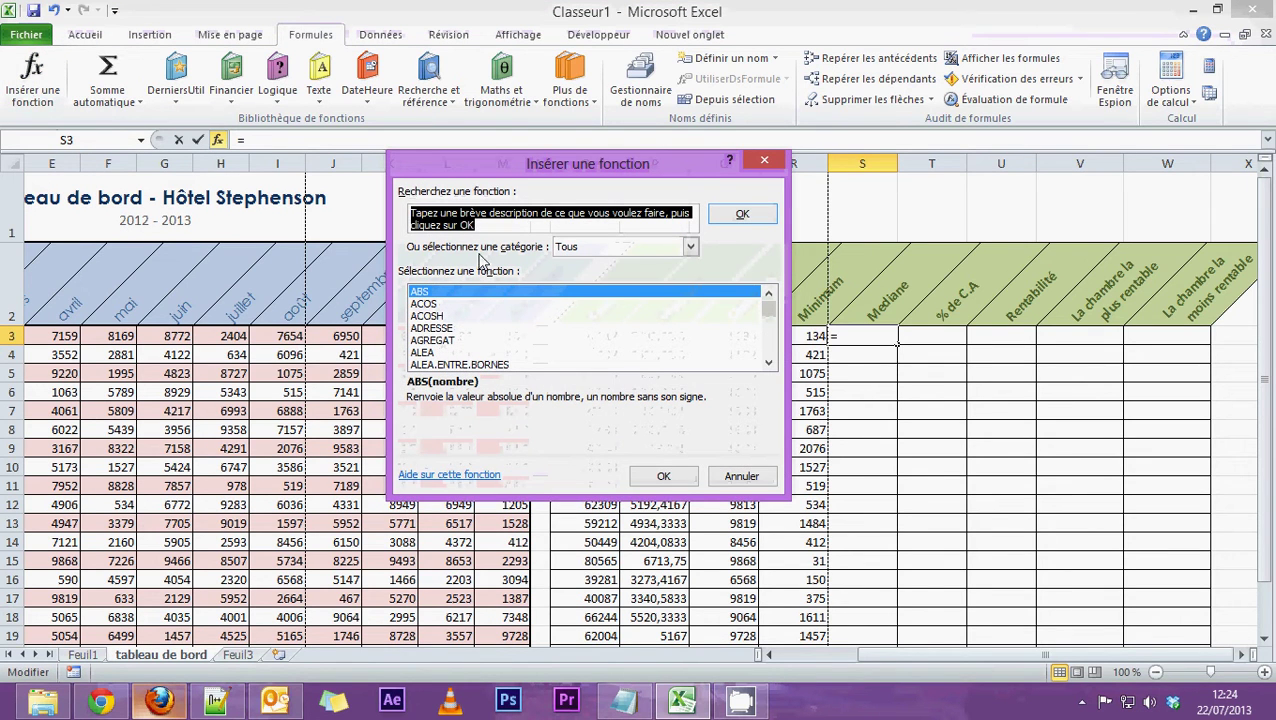
left_click(654, 250)
left_click(558, 282)
left_click(435, 316)
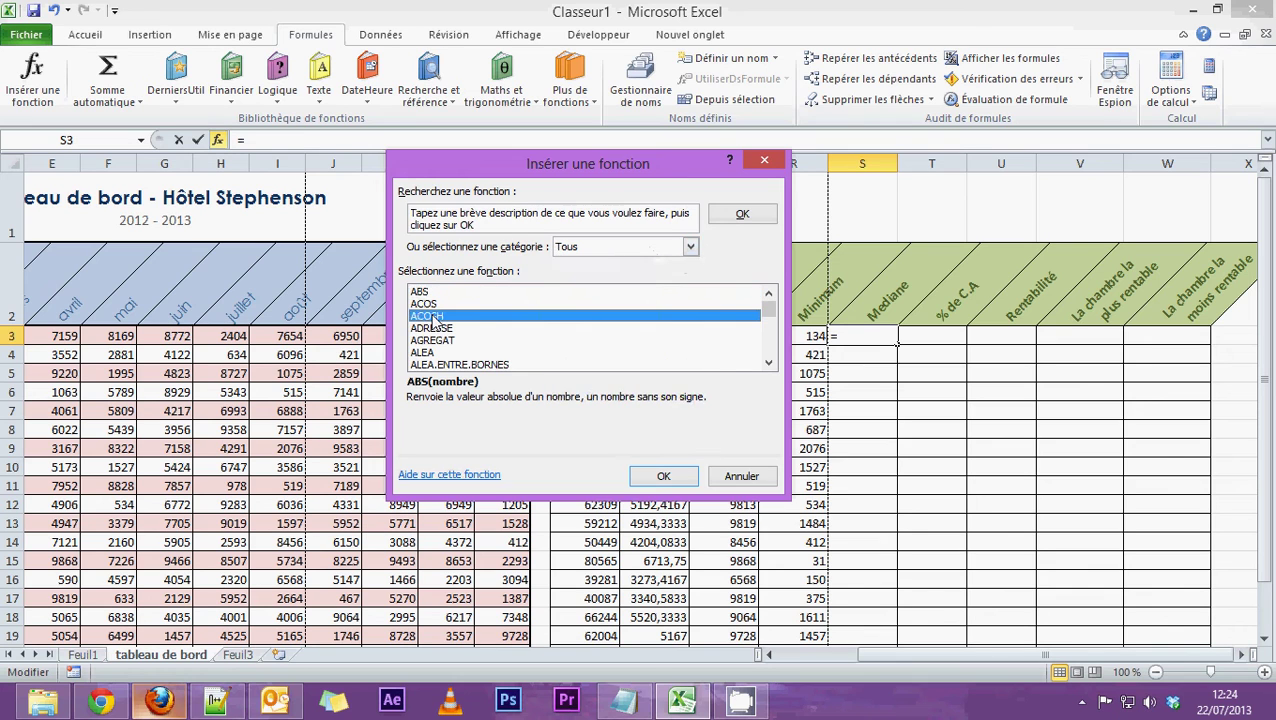
type("med")
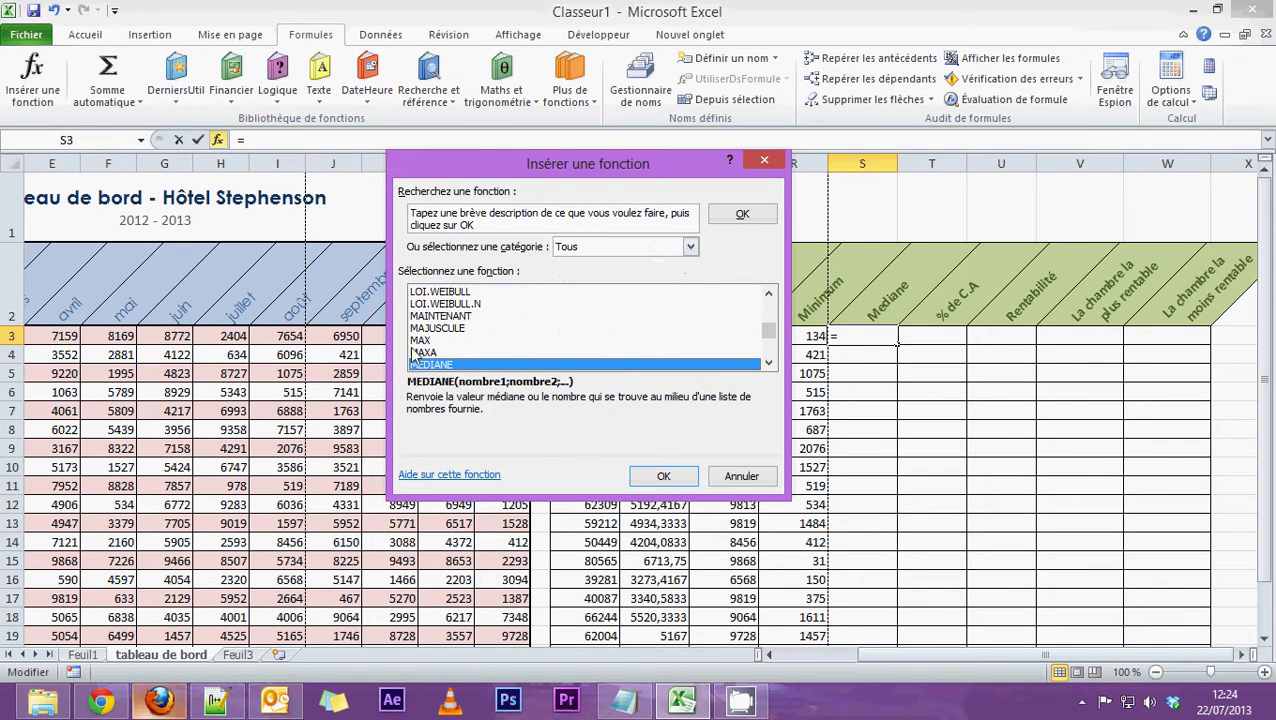
scroll(413, 355, "down", 1)
scroll(446, 330, "up", 9)
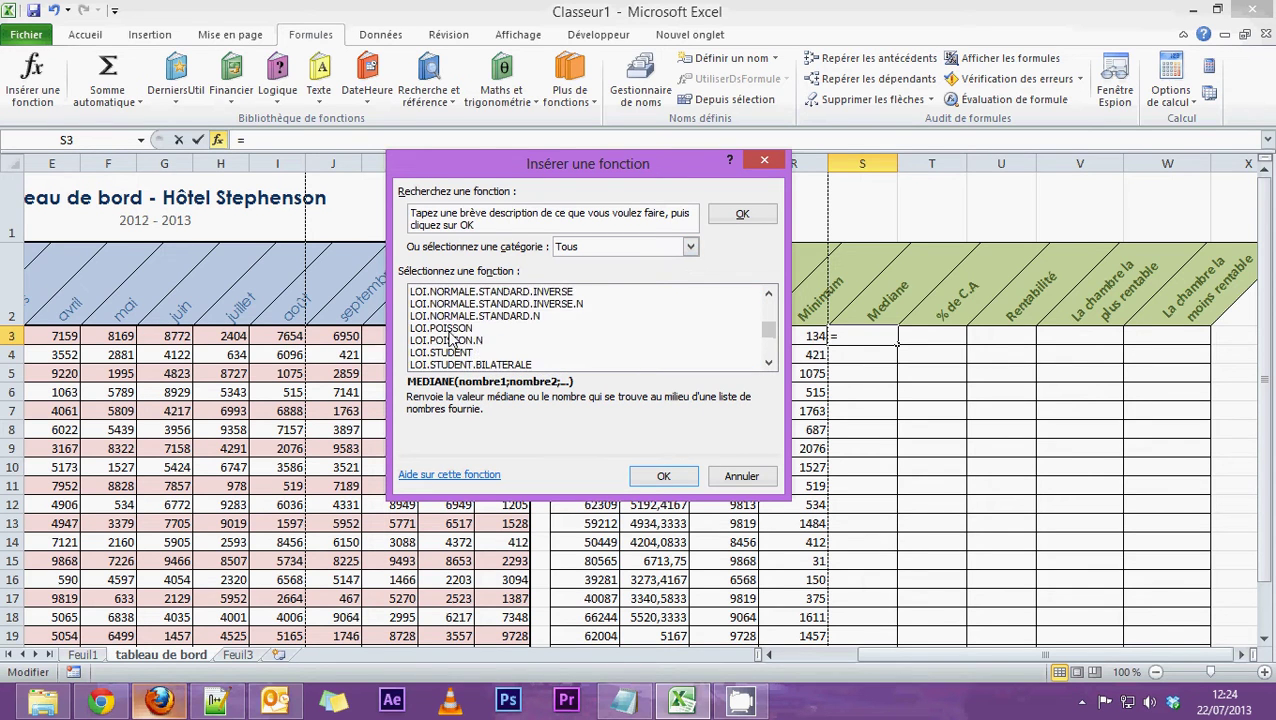
left_click(456, 291)
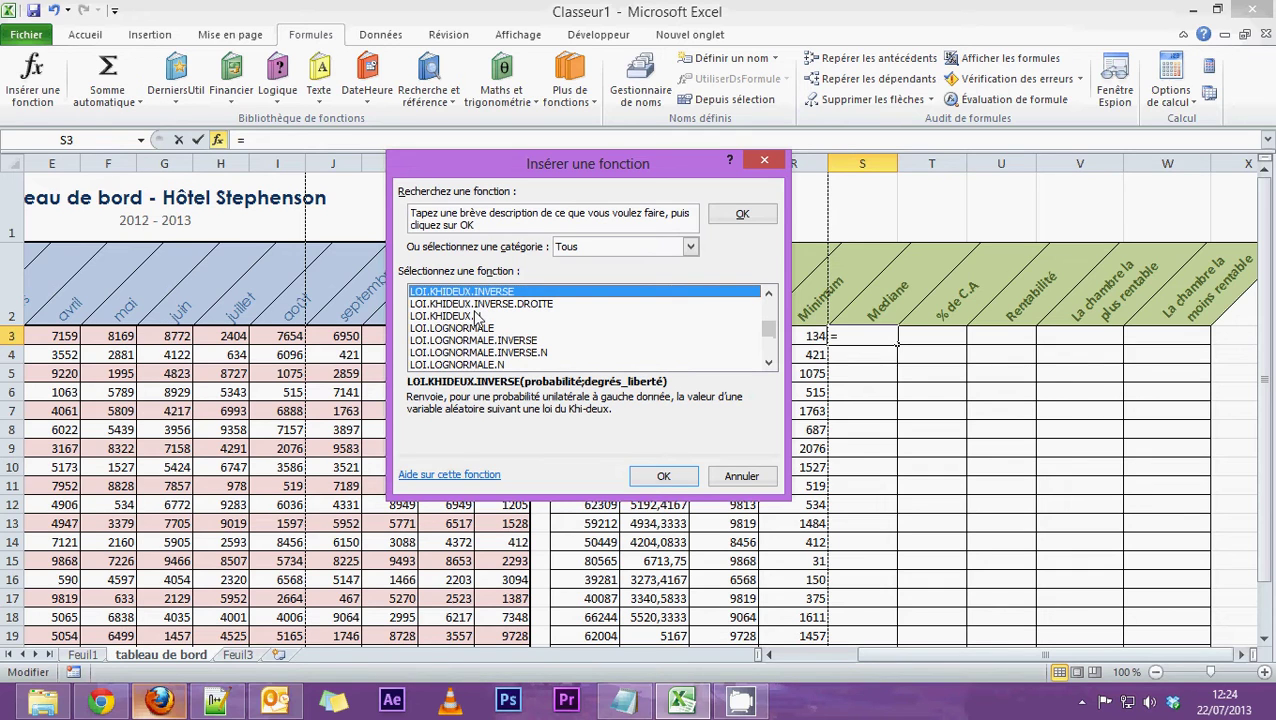
type("med")
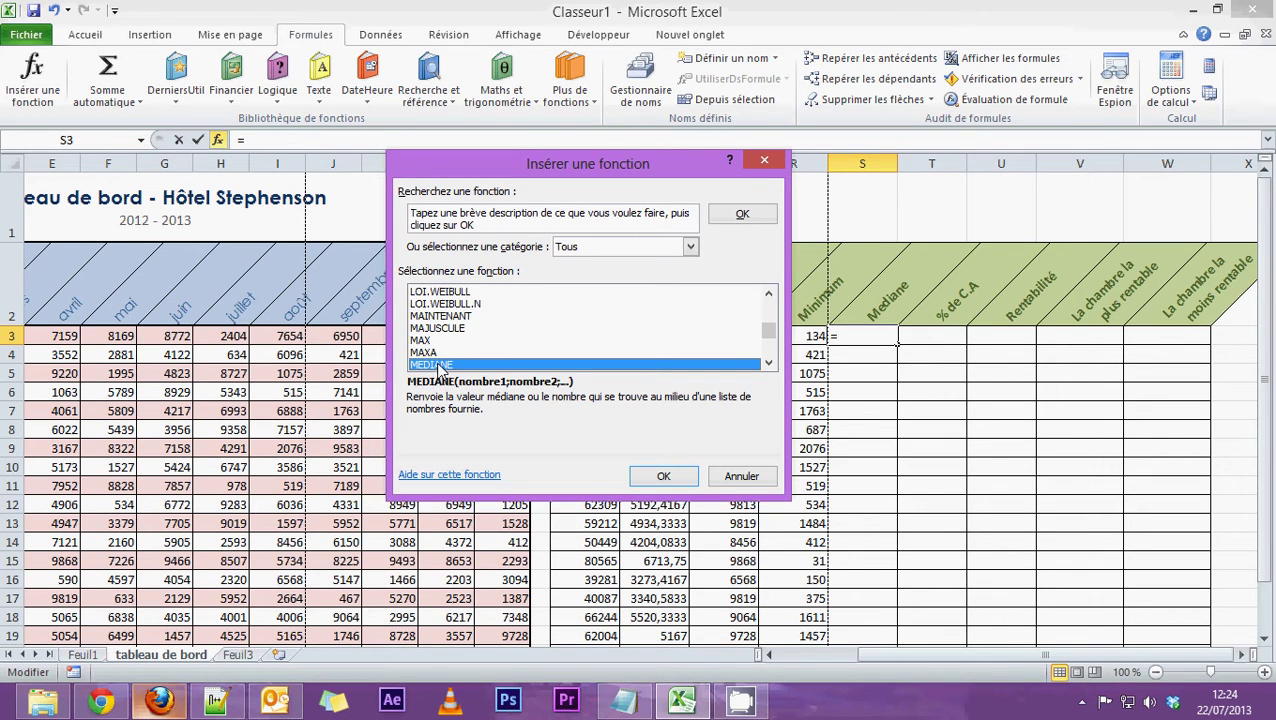
left_click(663, 476)
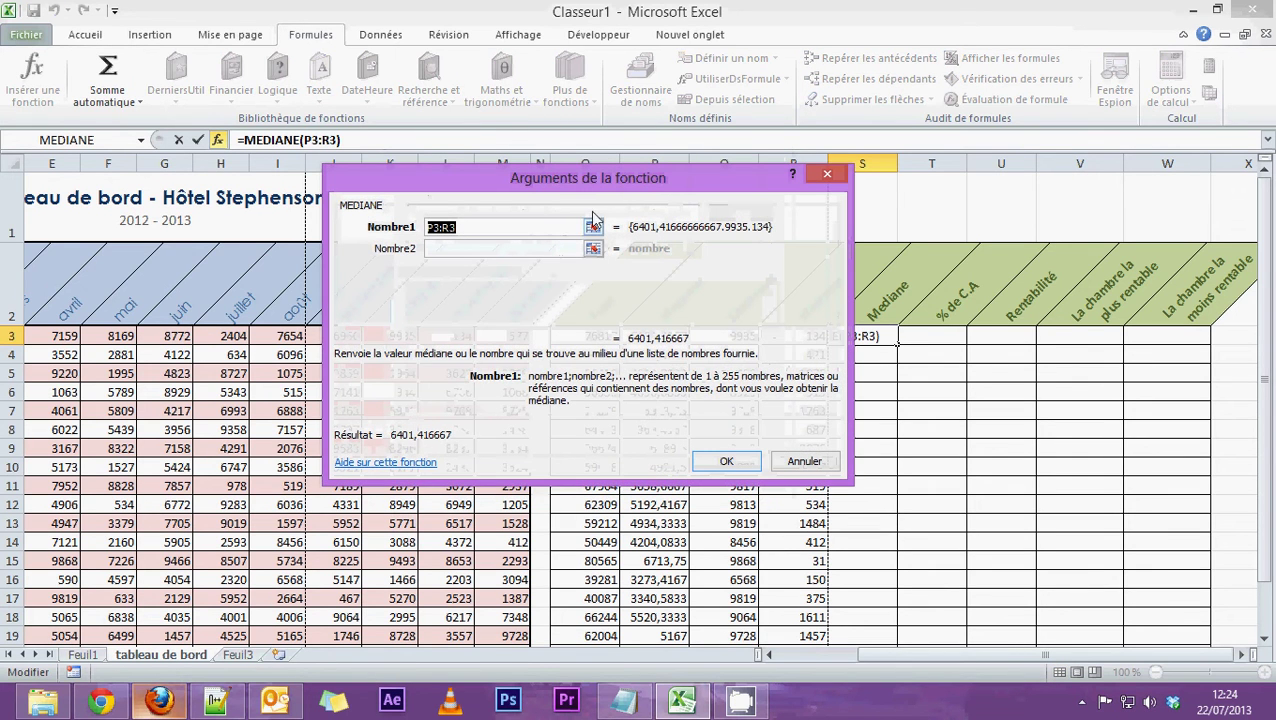
Step: Set the first argument of the MEDIANE function to the range B3:M3 and complete the formula in S3
left_click_drag(592, 219, 675, 244)
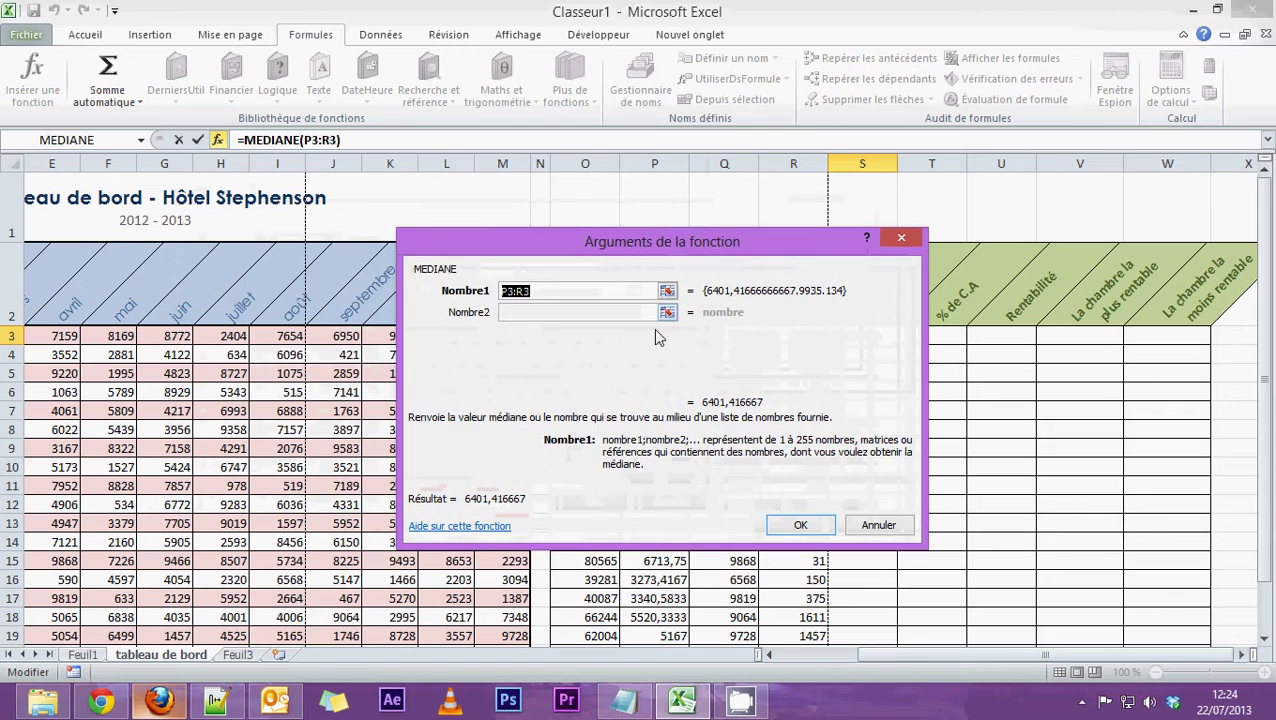
left_click(665, 292)
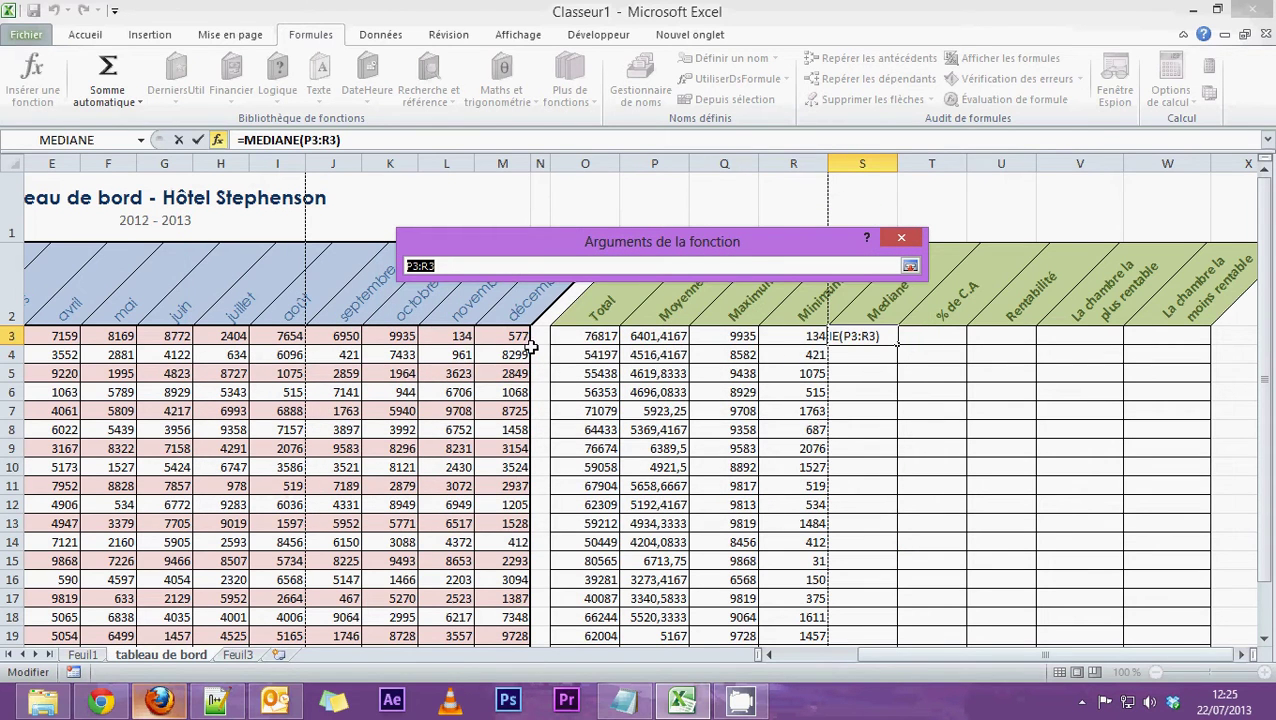
left_click(910, 267)
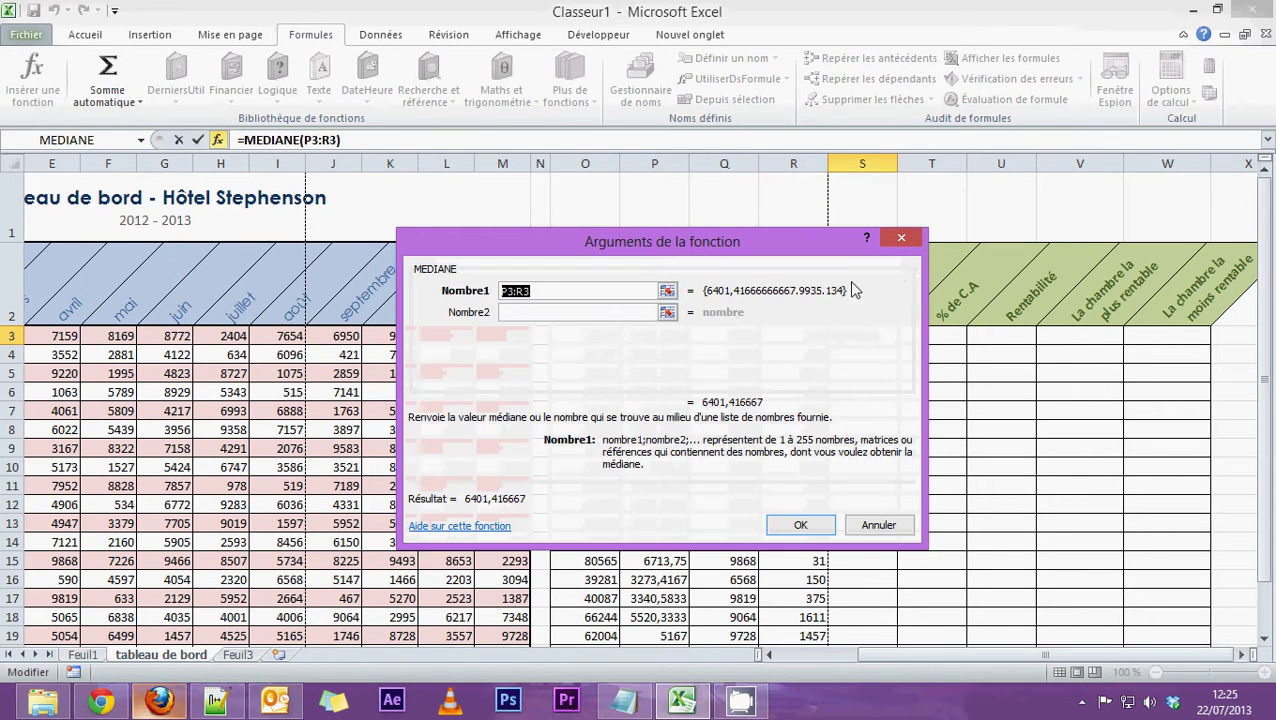
left_click(667, 291)
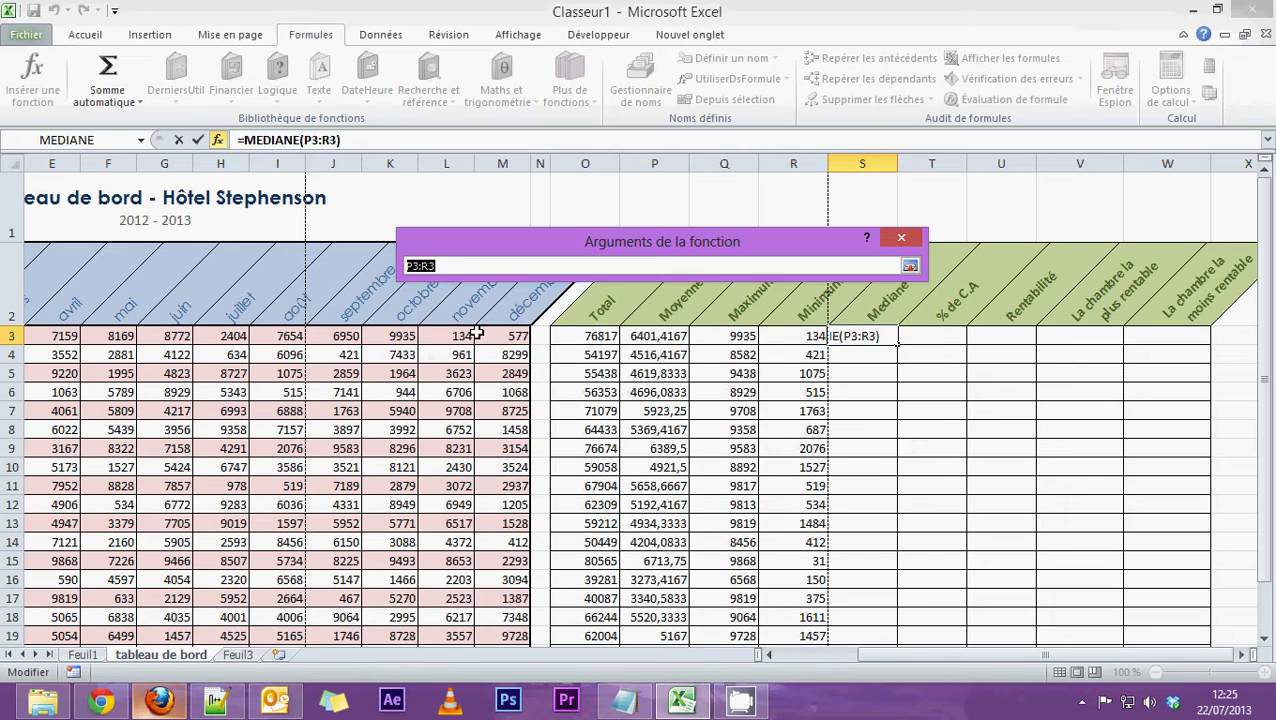
left_click(502, 336)
left_click_drag(961, 652, 773, 652)
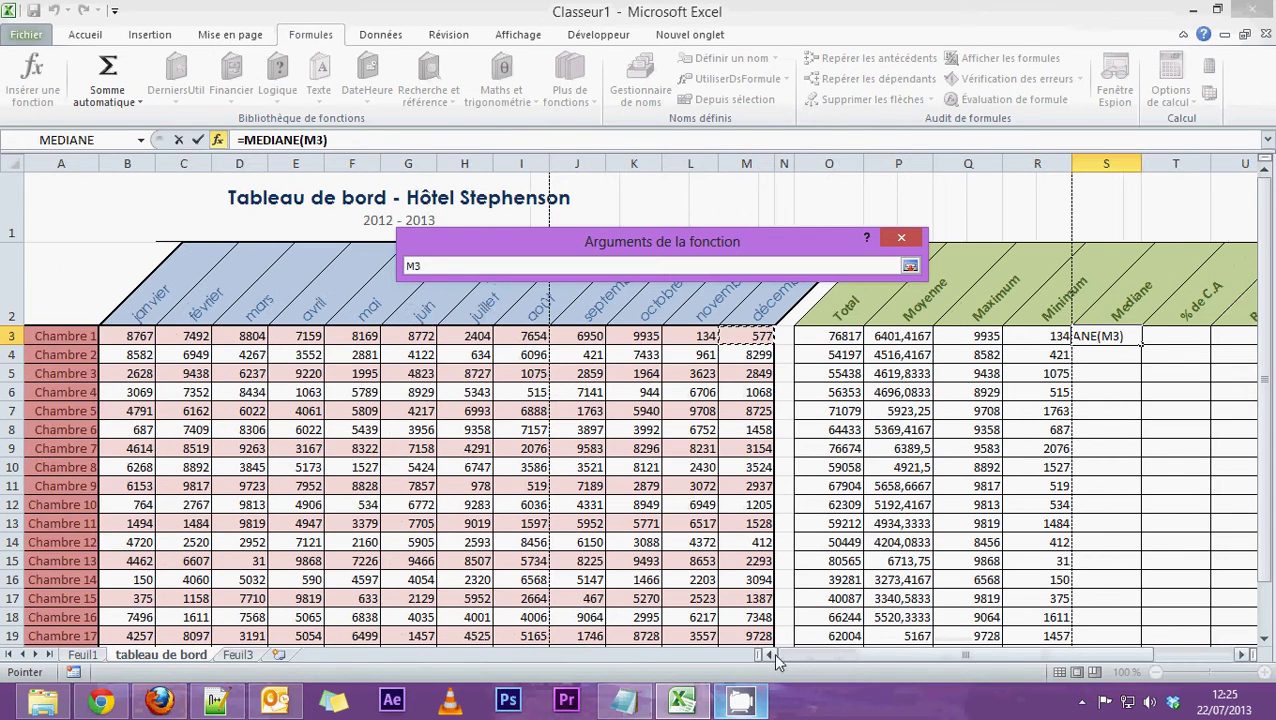
left_click(131, 336, "shift")
key("Return")
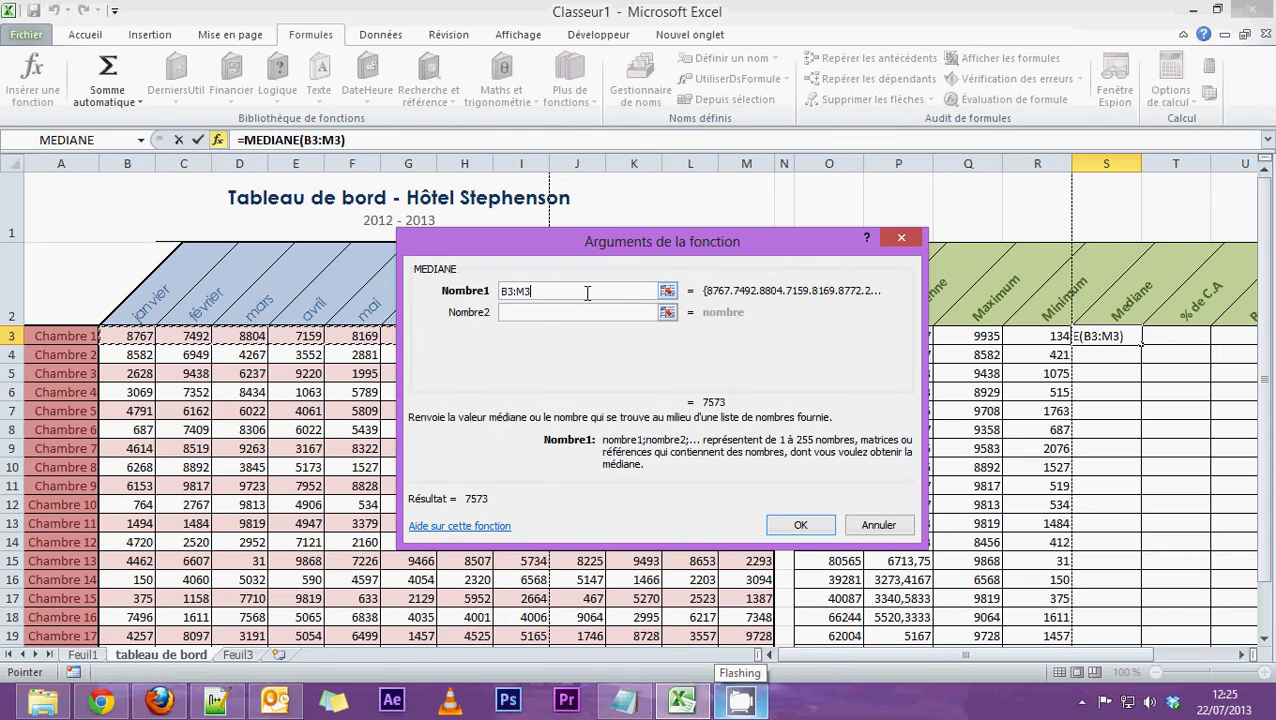
left_click(789, 524)
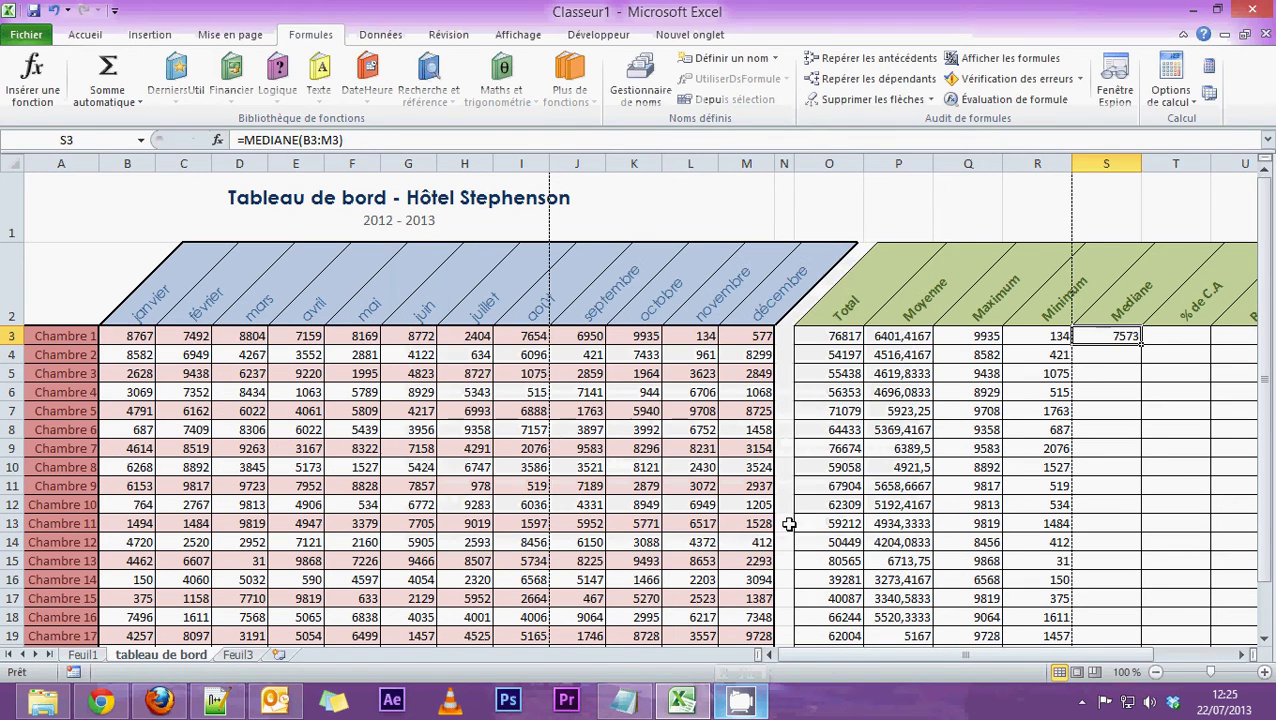
Step: Fill the MEDIANE formula from S3 down to S20 for all the rooms
left_click_drag(1141, 345, 1140, 585)
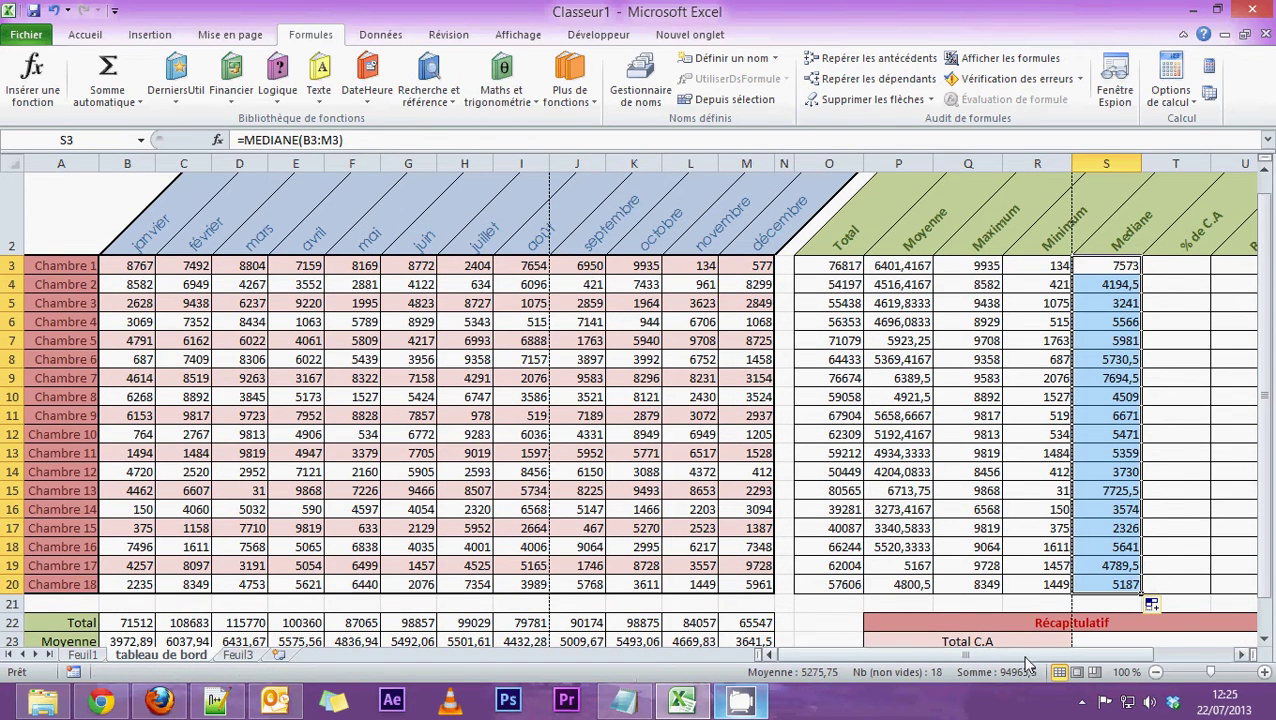
scroll(1025, 655, "down", 2)
left_click_drag(1021, 655, 1100, 655)
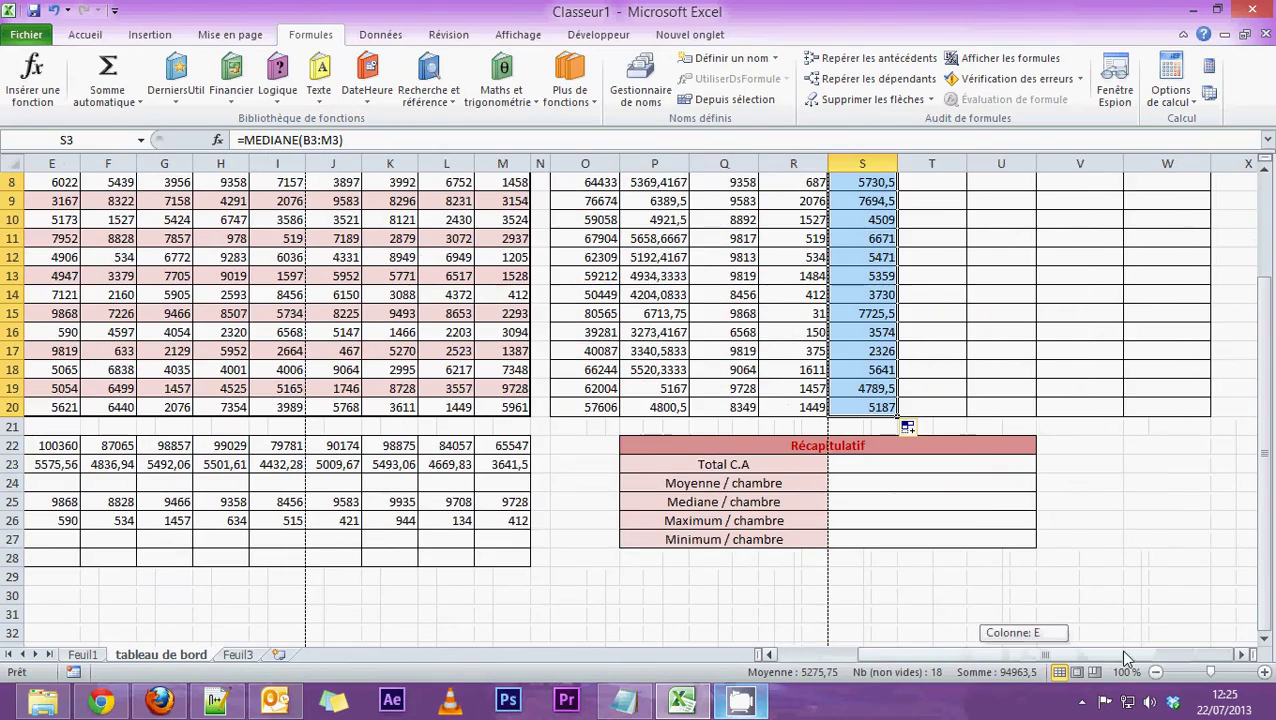
scroll(1102, 455, "up", 3)
Step: Insert the SOMME function in S23, the Total C.A cell of the Récapitulatif table, with the range O3:O20
scroll(934, 357, "down", 4)
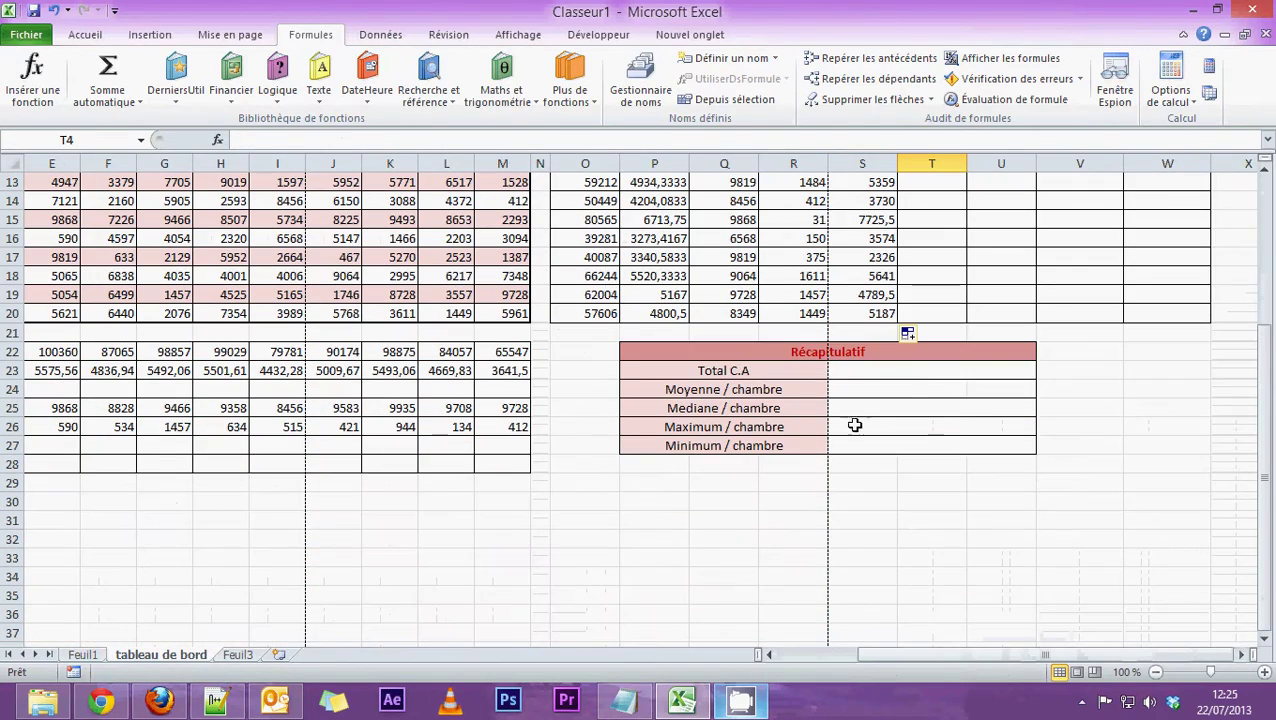
left_click(855, 372)
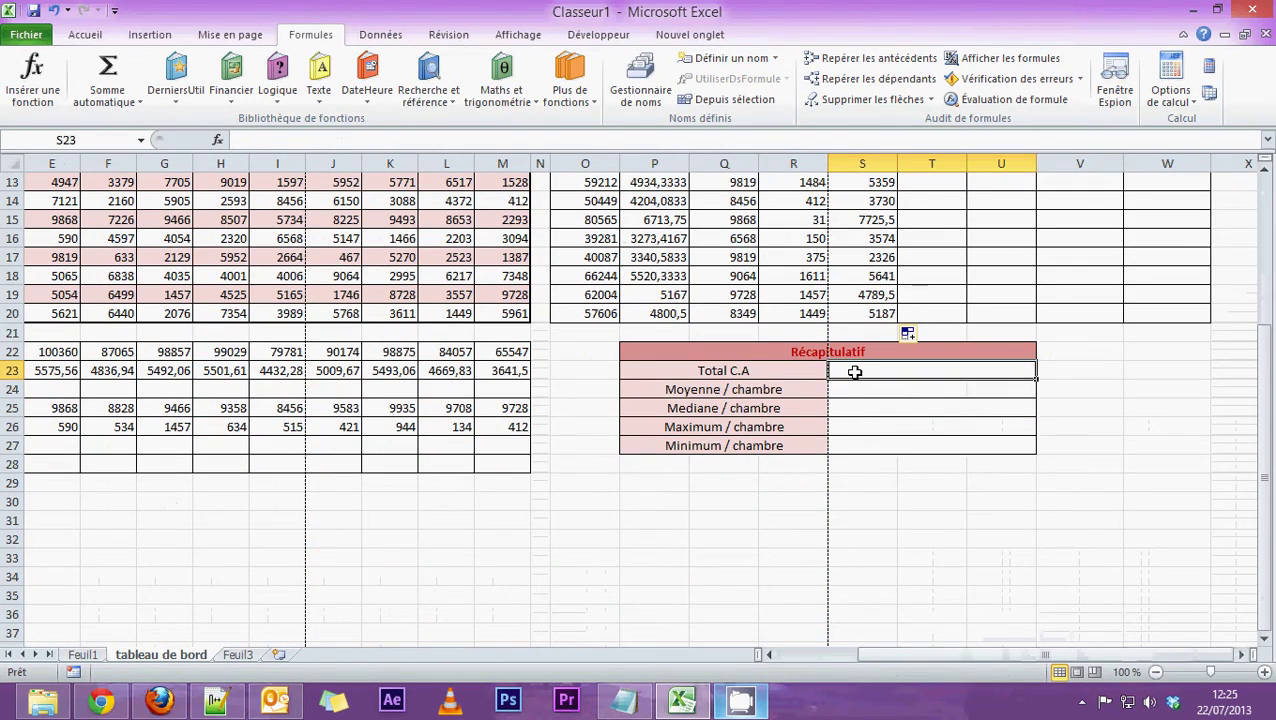
left_click(106, 100)
left_click(112, 122)
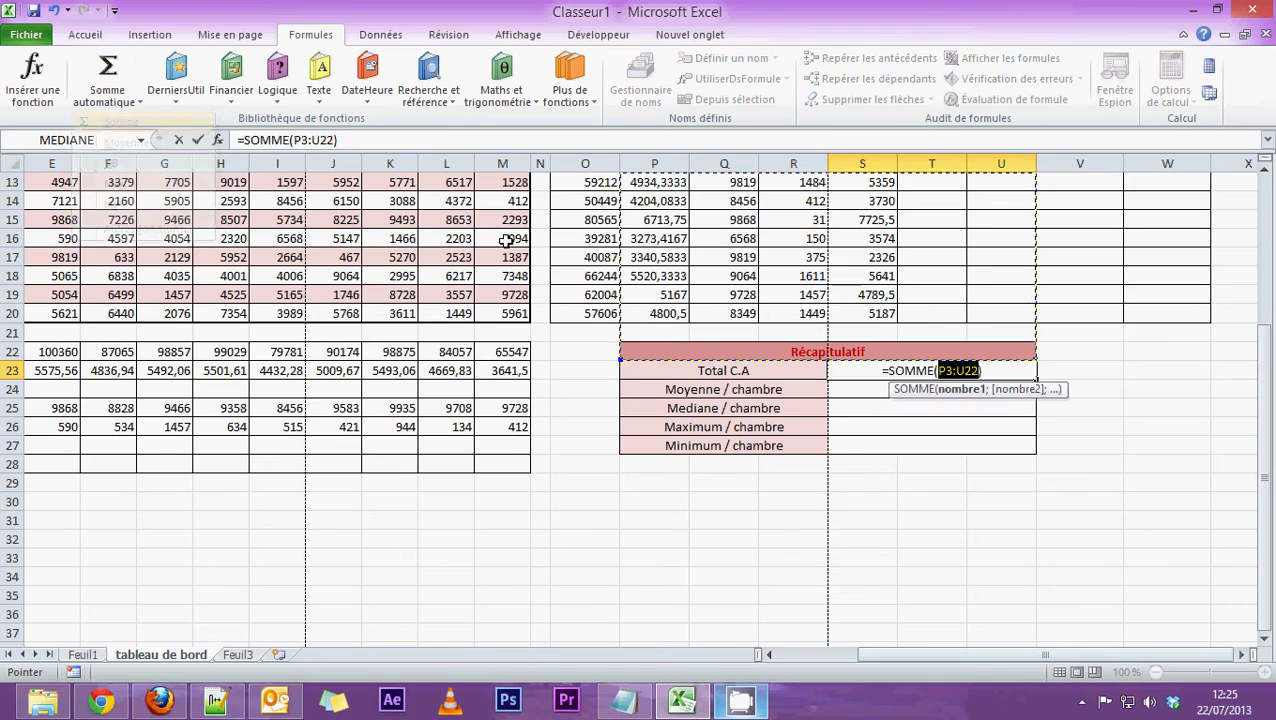
scroll(593, 333, "up", 4)
left_click_drag(592, 354, 592, 592)
scroll(828, 581, "down", 2)
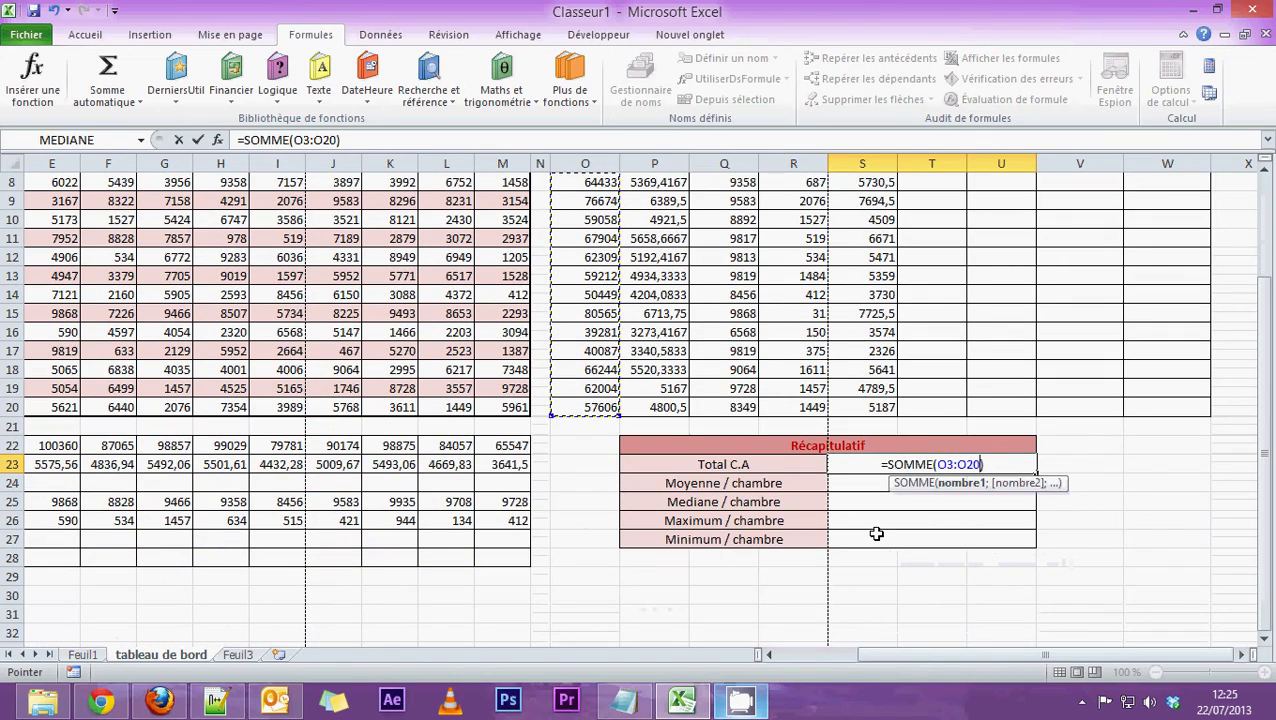
left_click_drag(878, 656, 792, 655)
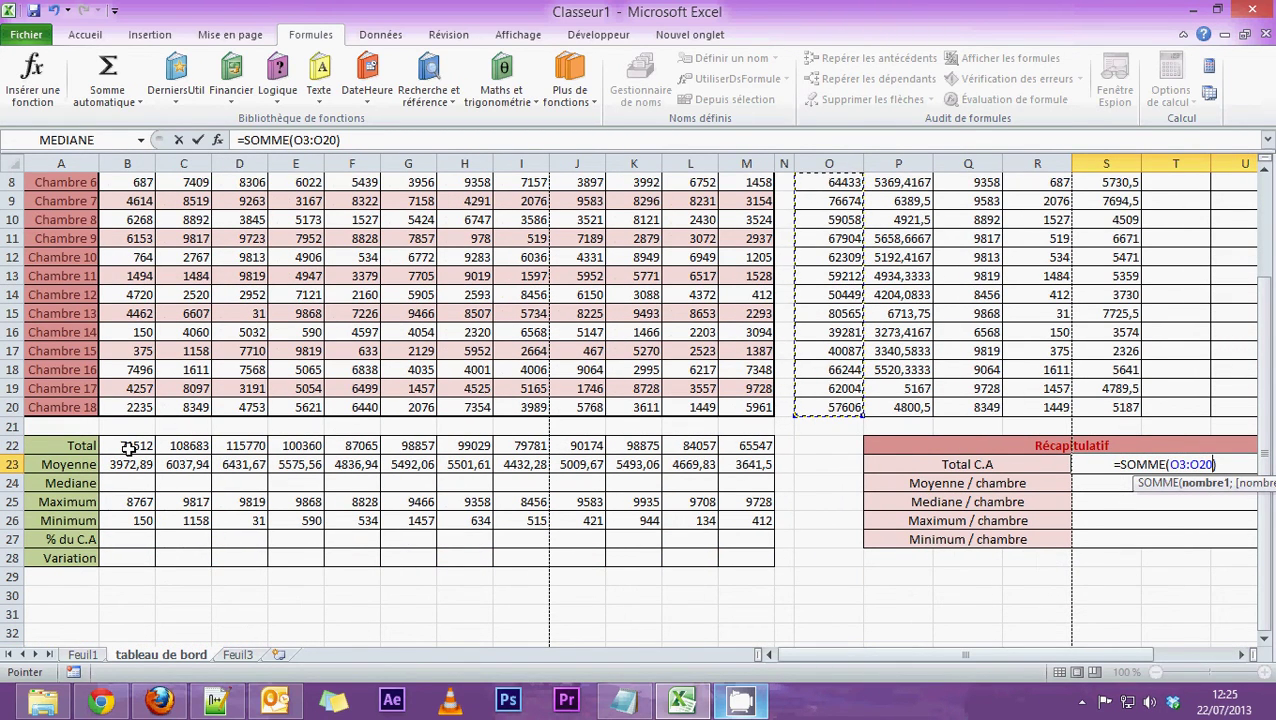
left_click_drag(989, 660, 1118, 665)
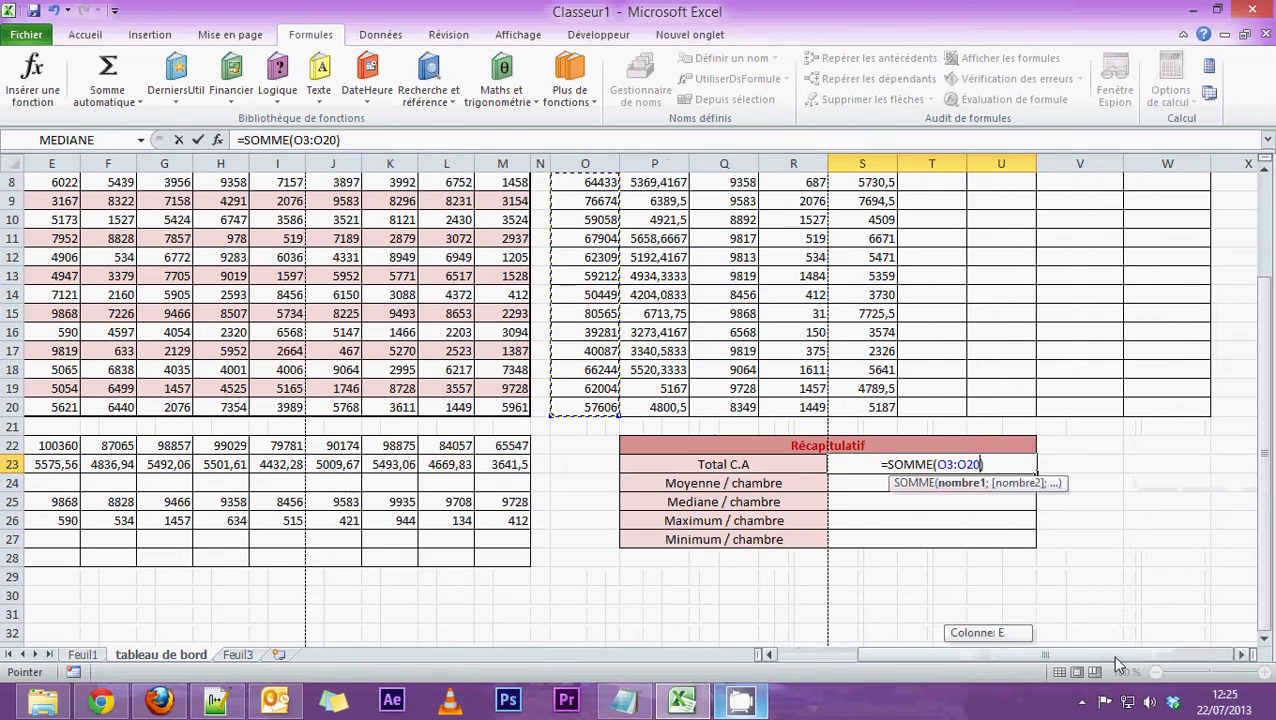
key("Return")
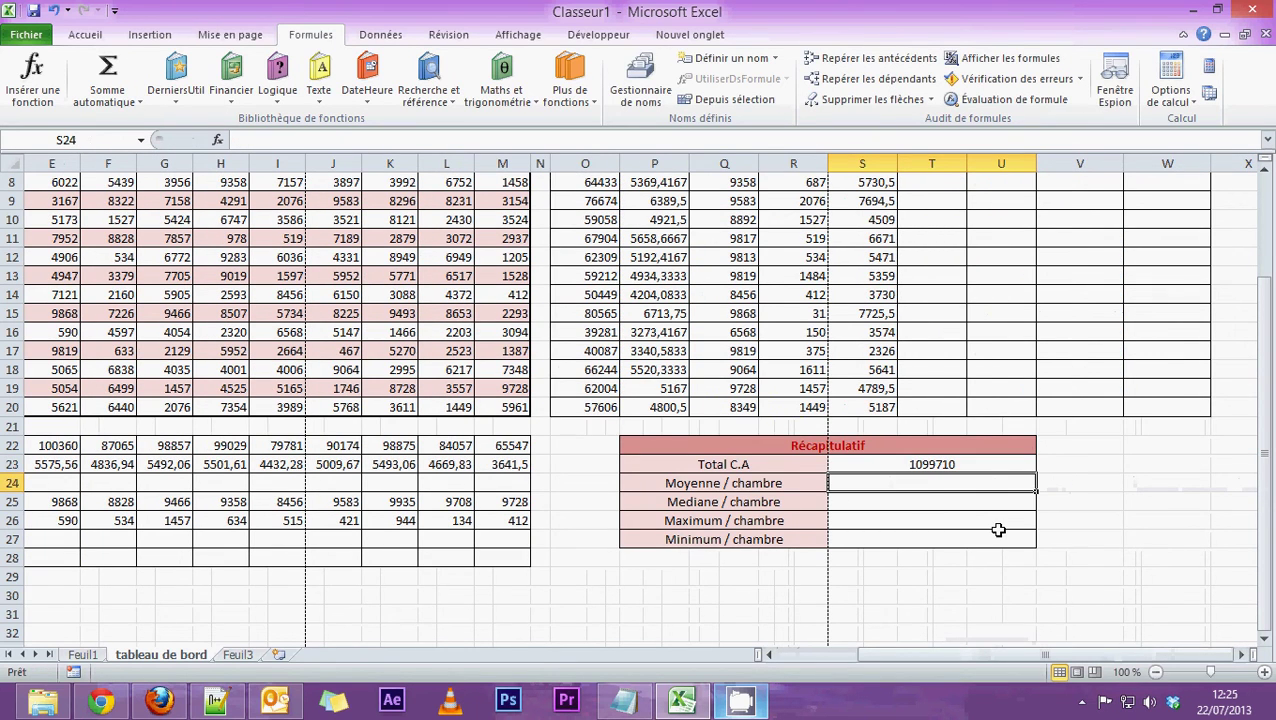
Step: Insert the MOYENNE function in S24, the Moyenne / chambre cell, with the range O3:O20
left_click(916, 464)
left_click(856, 489)
left_click(110, 100)
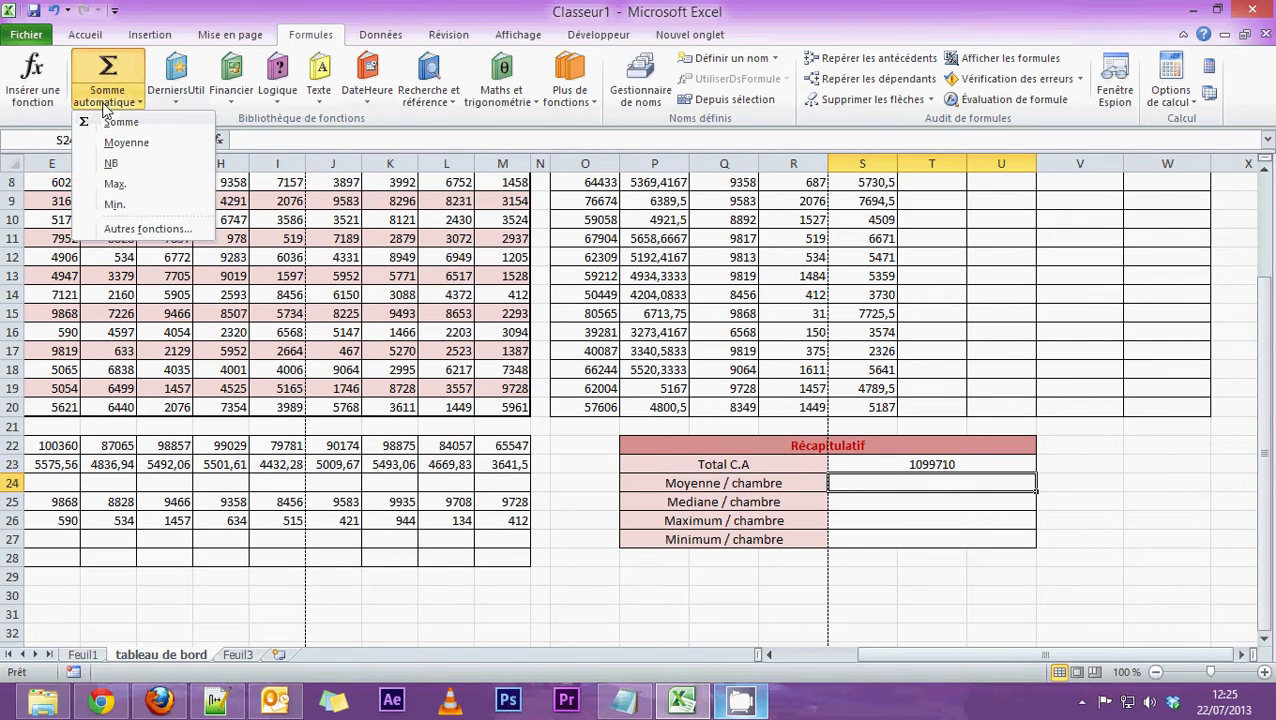
left_click(105, 146)
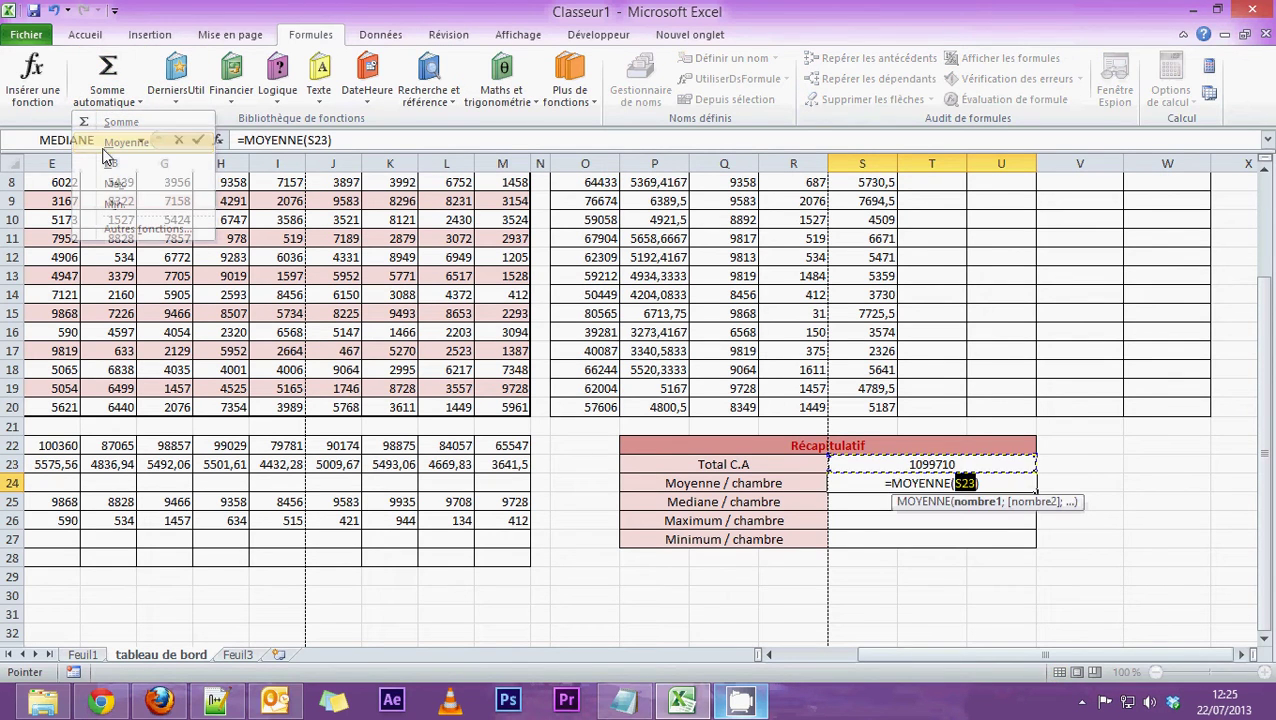
scroll(645, 348, "up", 3)
left_click(596, 337)
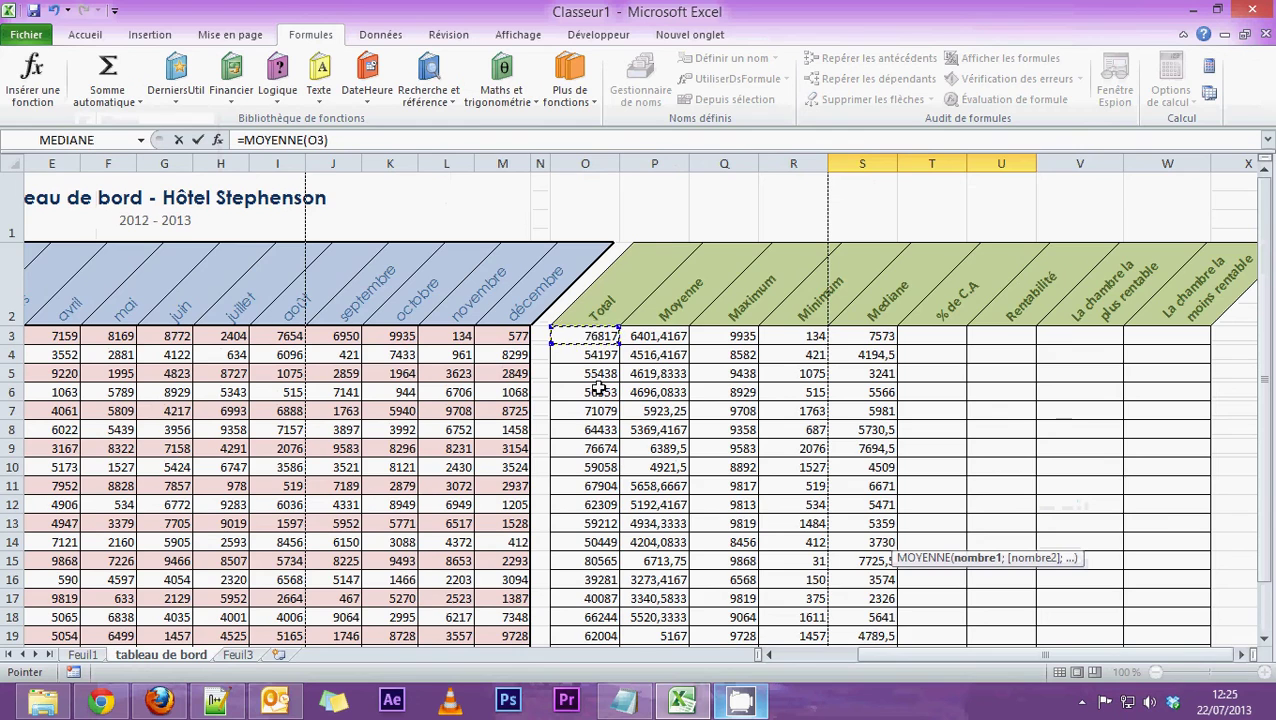
scroll(597, 405, "down", 2)
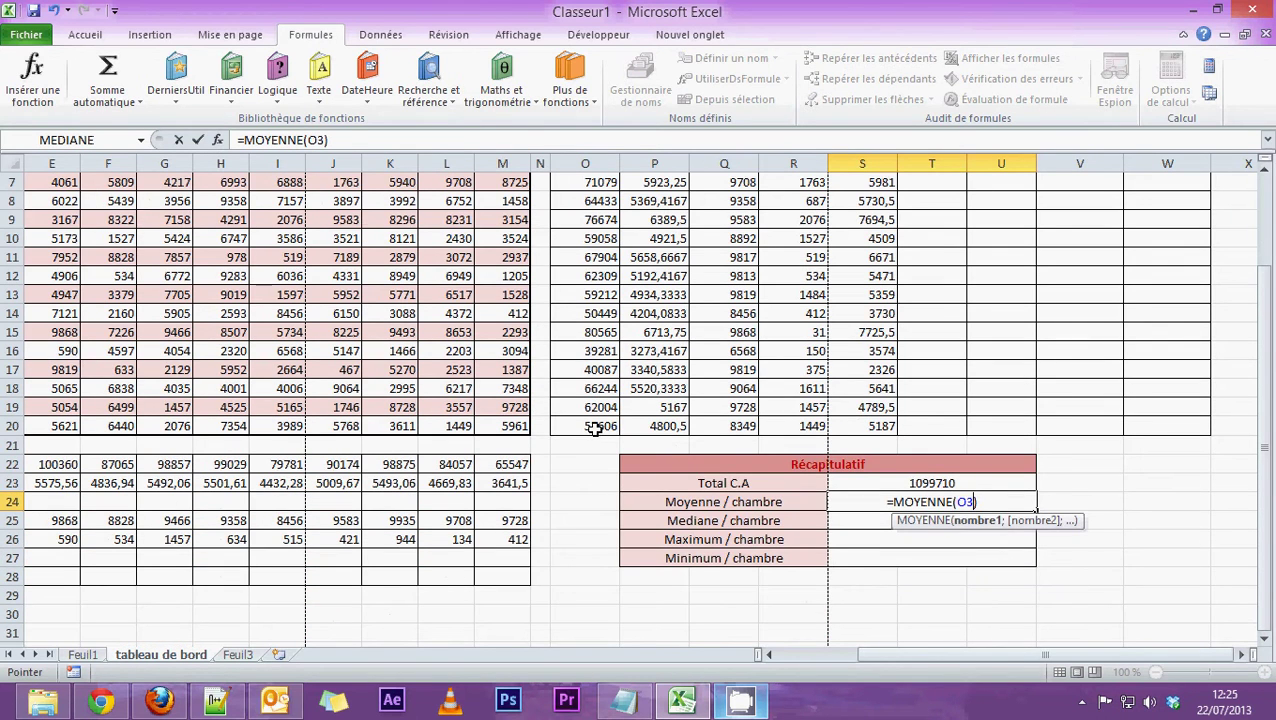
left_click(595, 428, "shift")
scroll(600, 420, "up", 2)
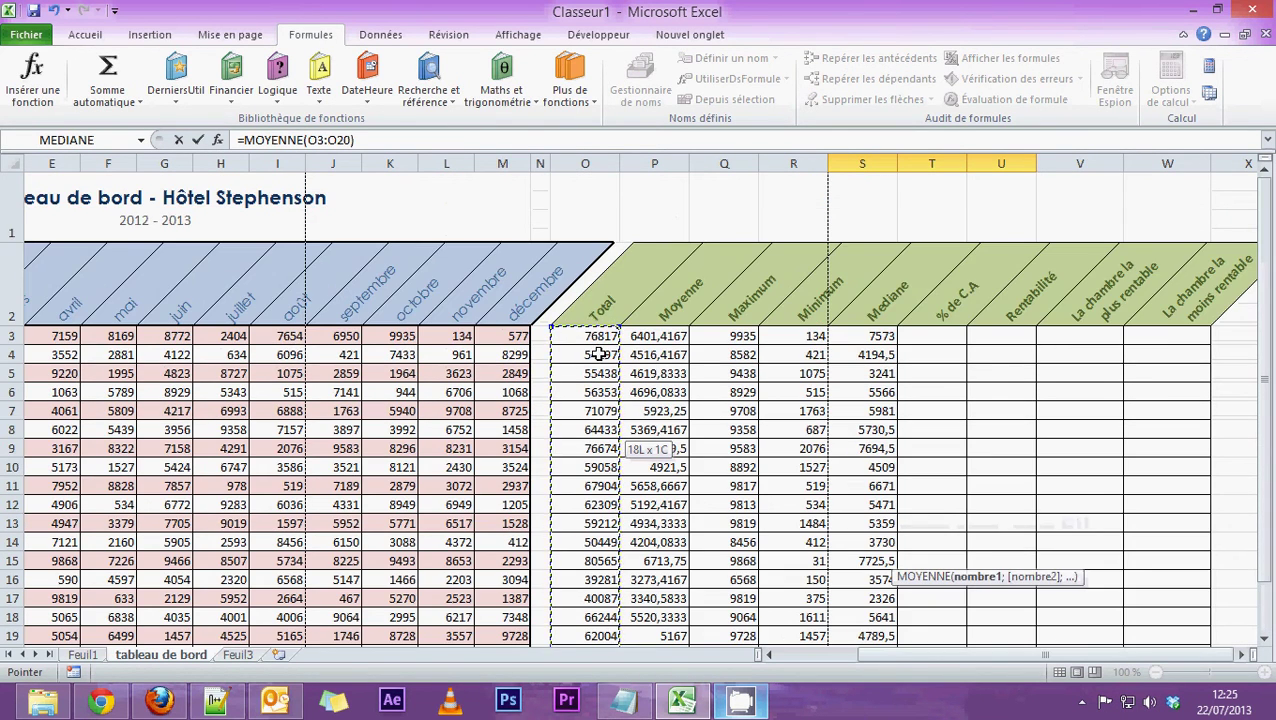
scroll(575, 355, "down", 5)
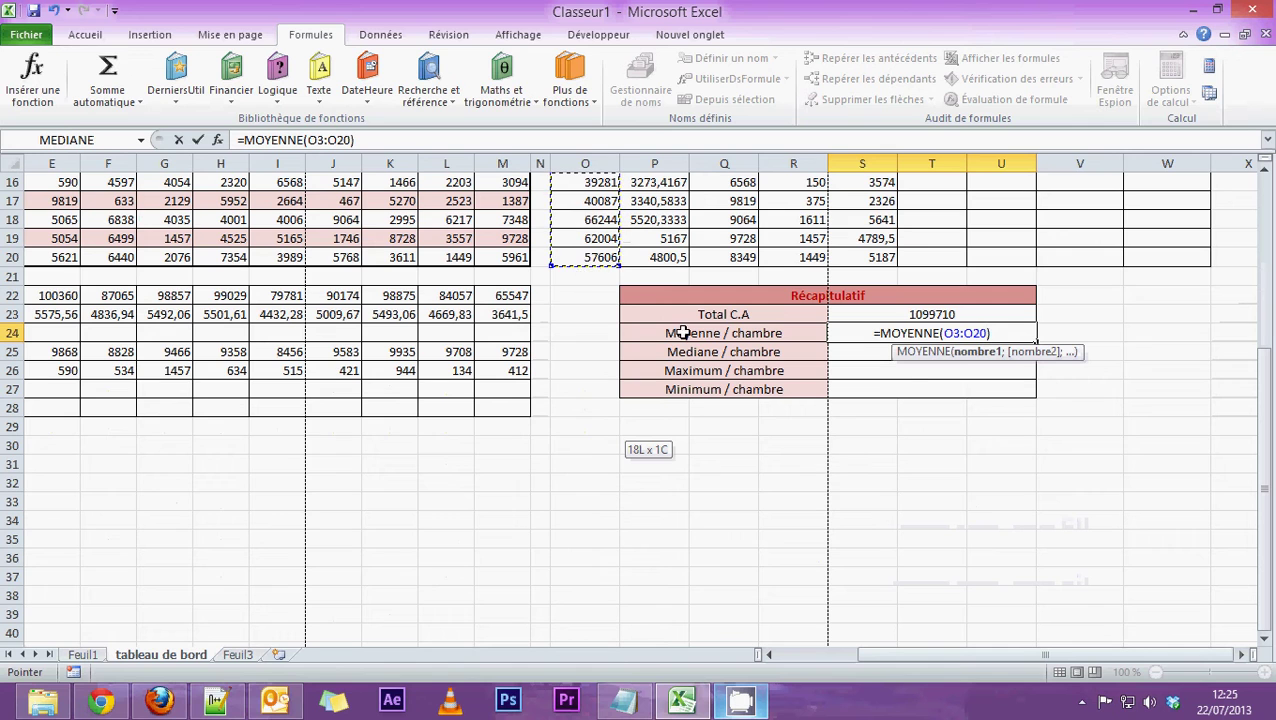
scroll(632, 345, "up", 5)
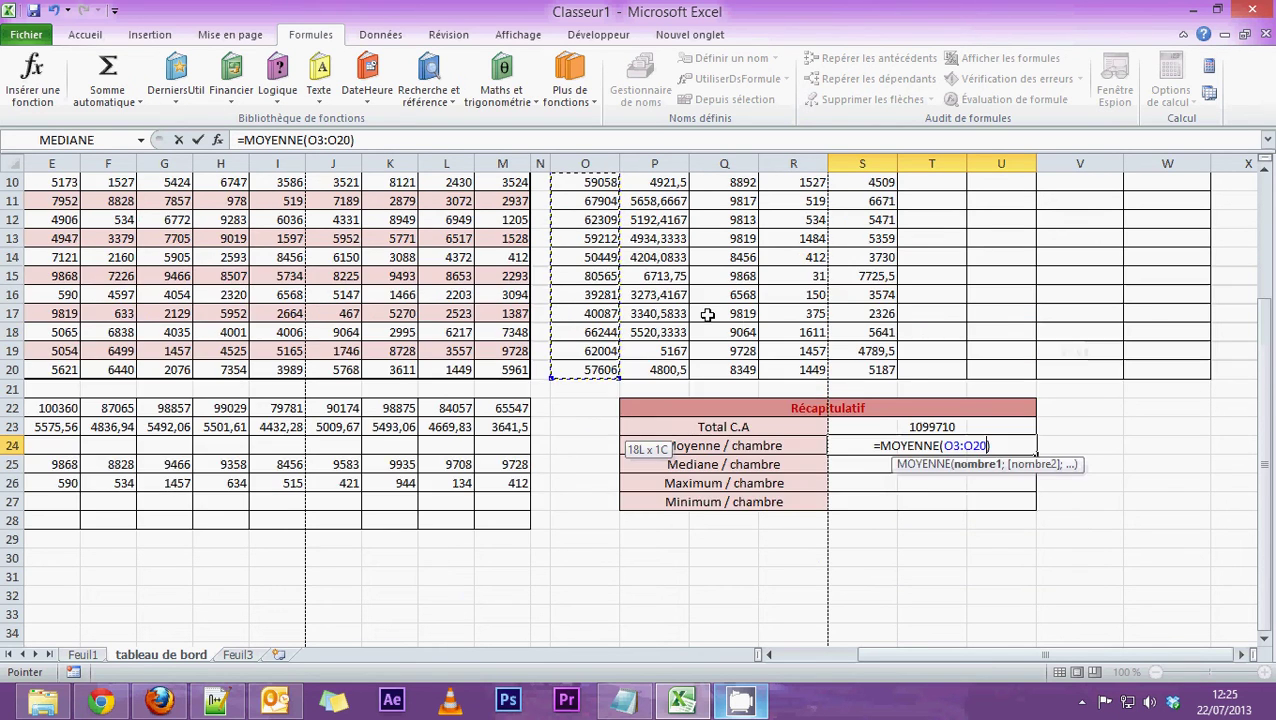
scroll(936, 477, "down", 3)
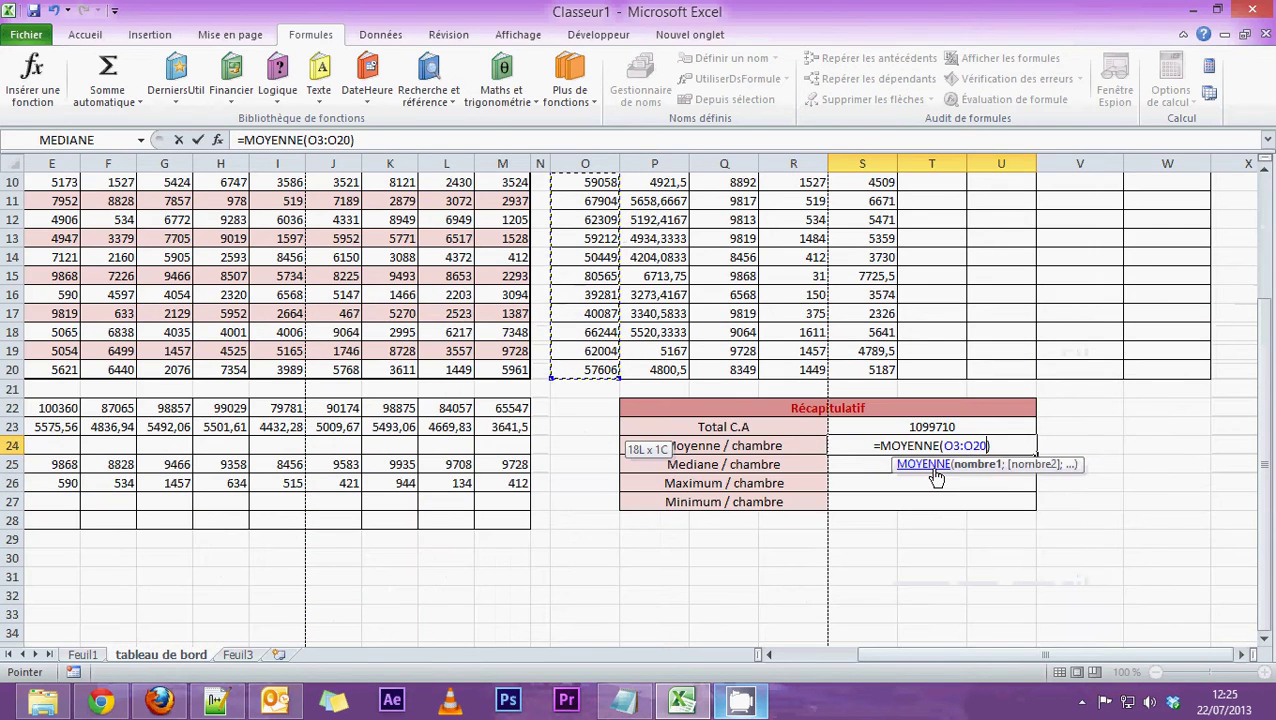
key("Return")
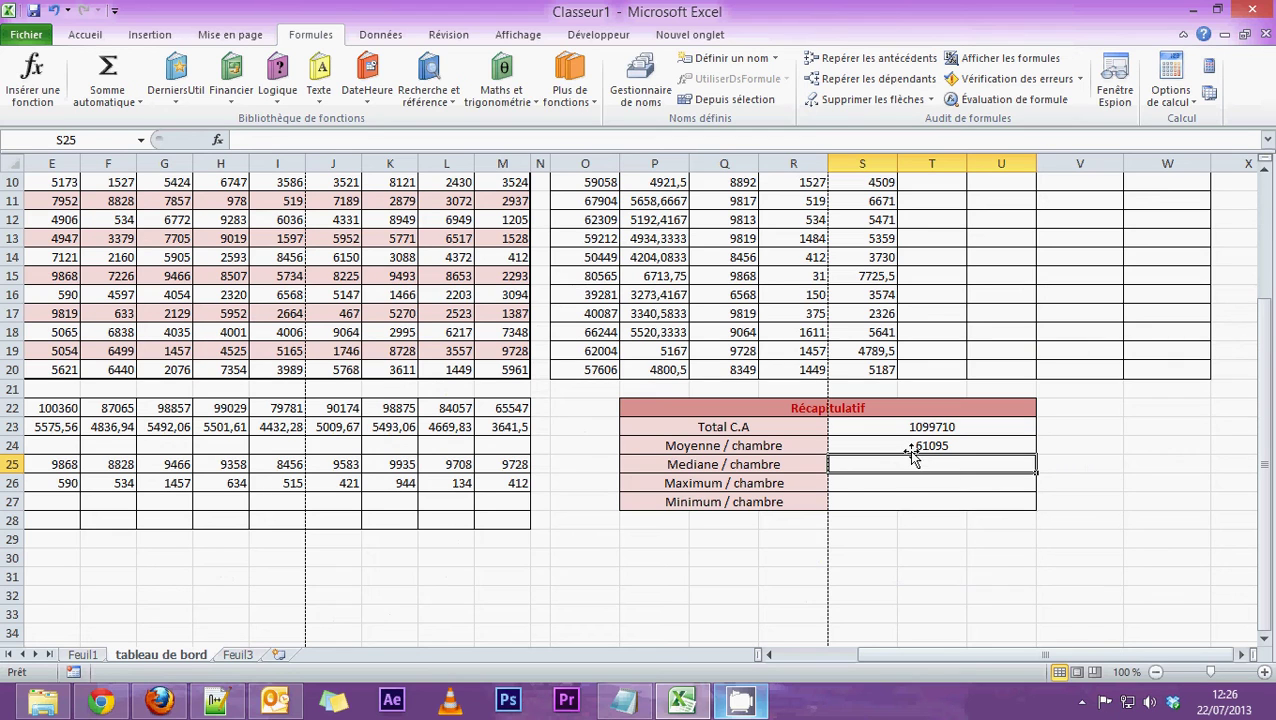
Step: Start inserting the MEDIANE function in S25 for Mediane / chambre, choosing it from the list of all functions
left_click(20, 92)
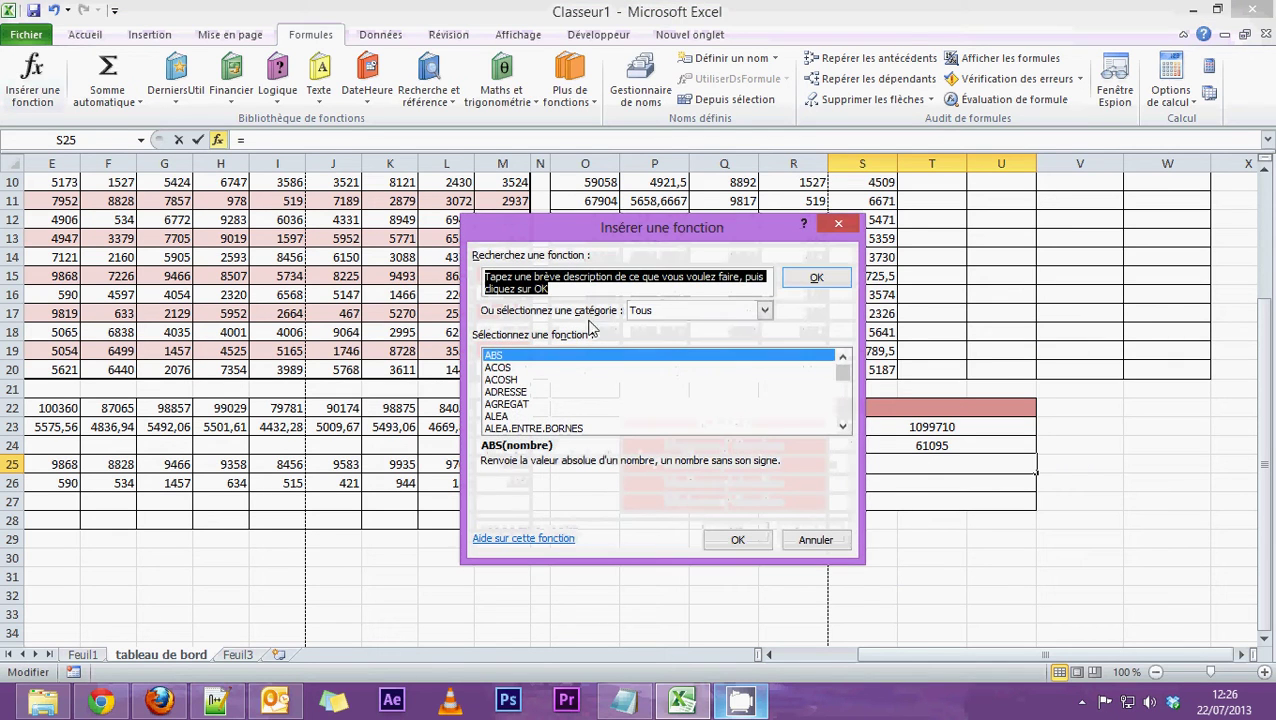
left_click(503, 392)
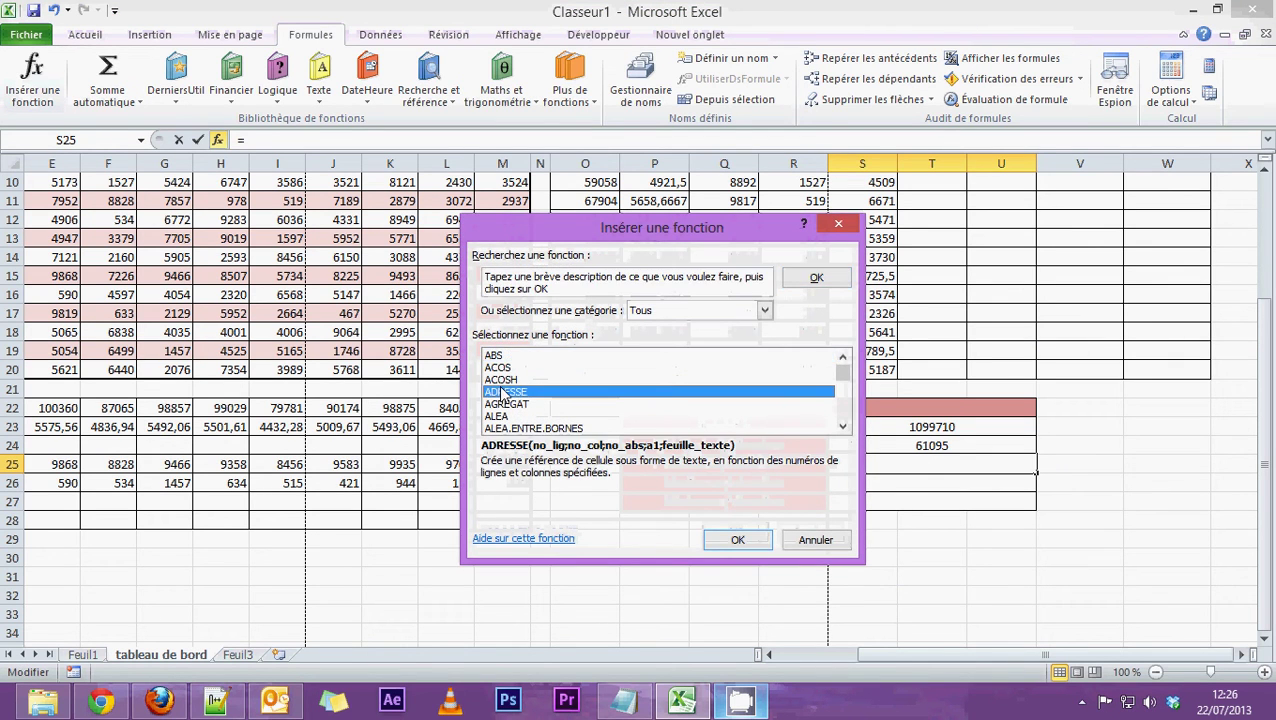
key("m")
key("e")
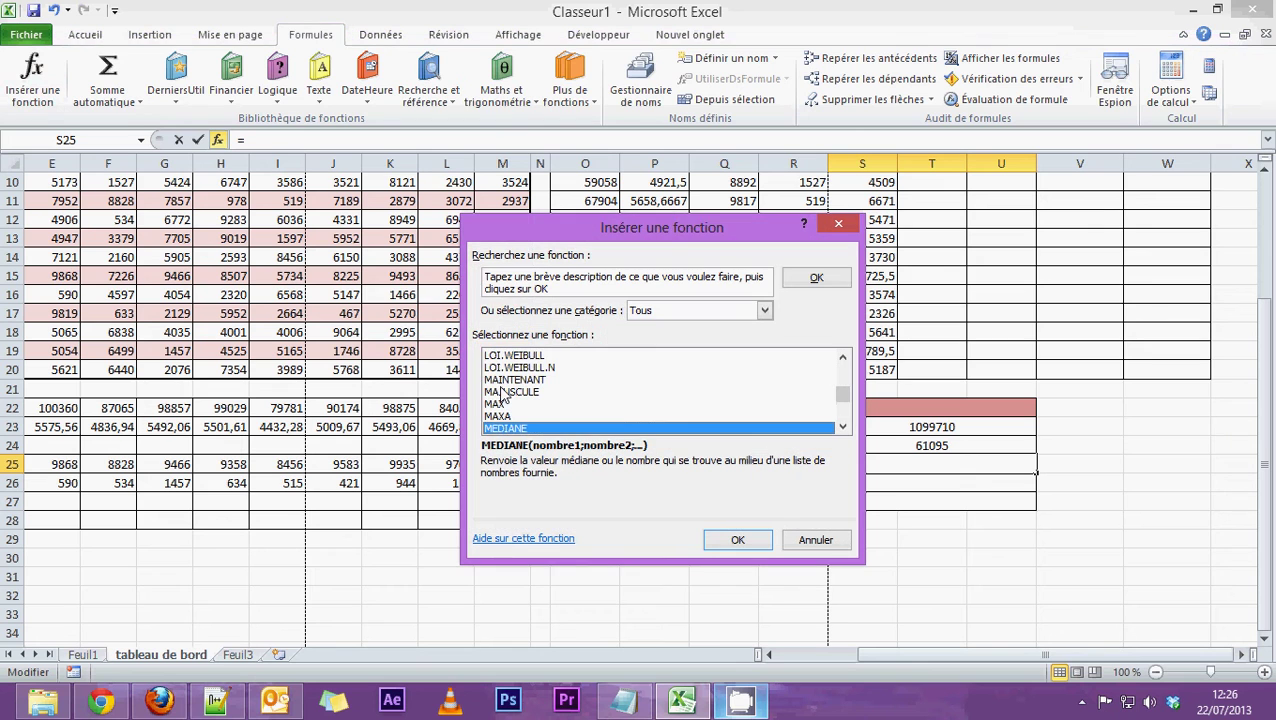
double_click(520, 428)
Step: Set the first argument of the MEDIANE function to the room totals O3:O20 and complete the formula in S25
left_click_drag(783, 253, 746, 536)
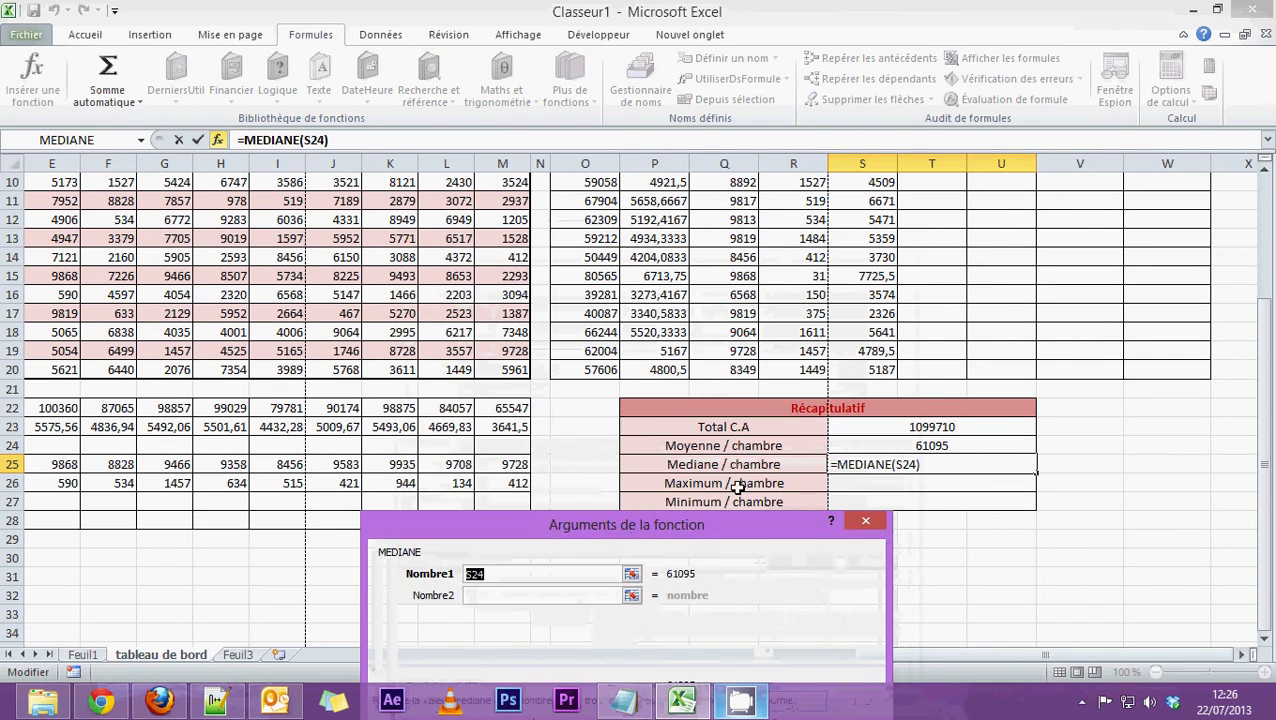
left_click(585, 369)
scroll(590, 360, "up", 3)
left_click(600, 340, "shift")
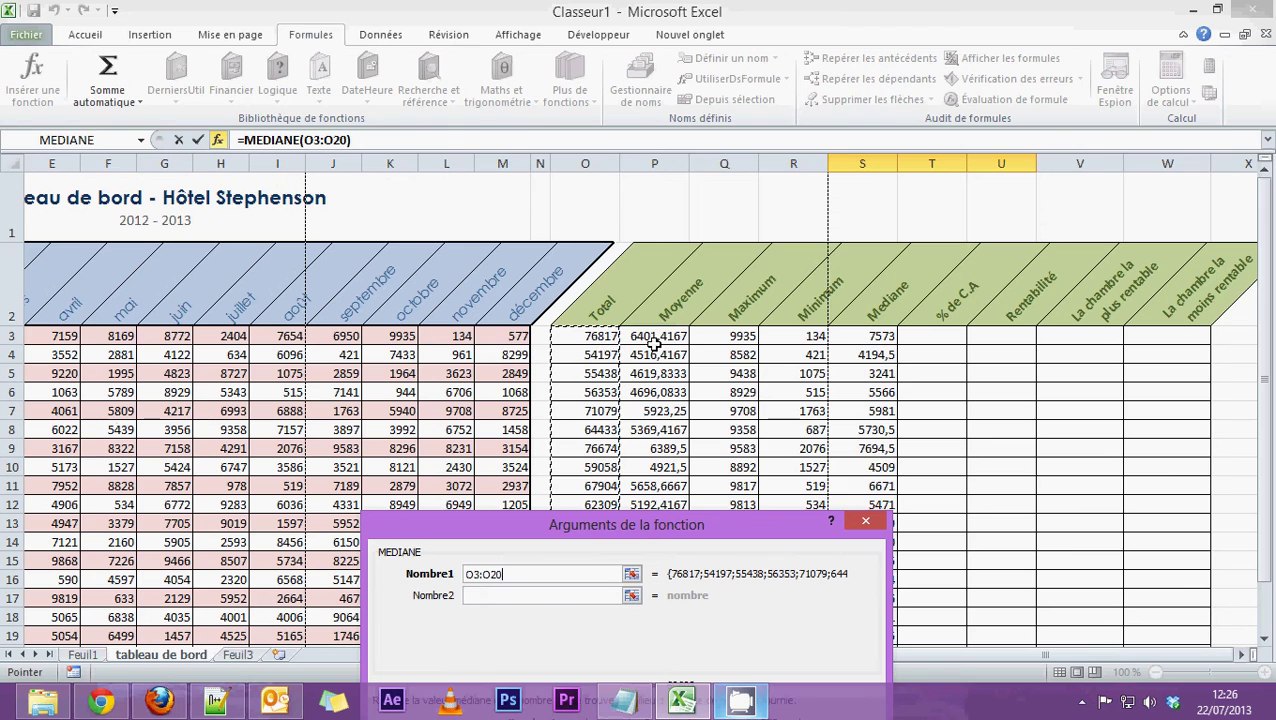
left_click_drag(713, 524, 688, 110)
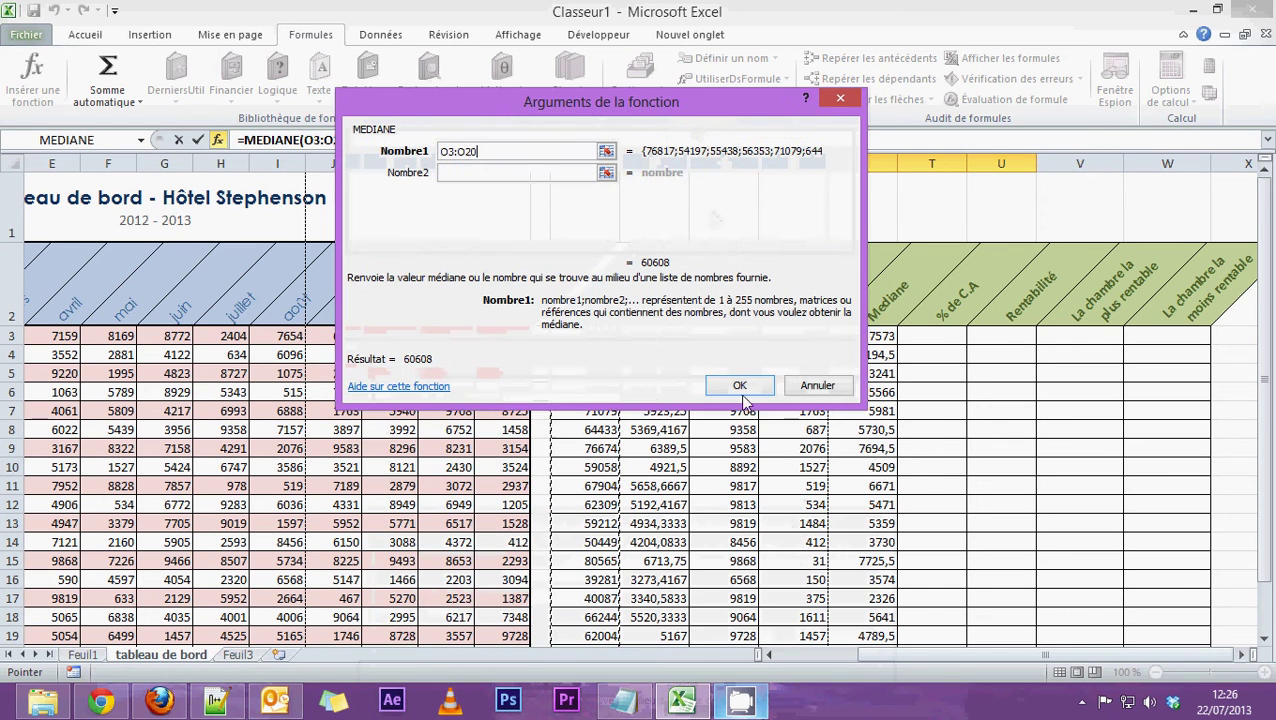
left_click(739, 385)
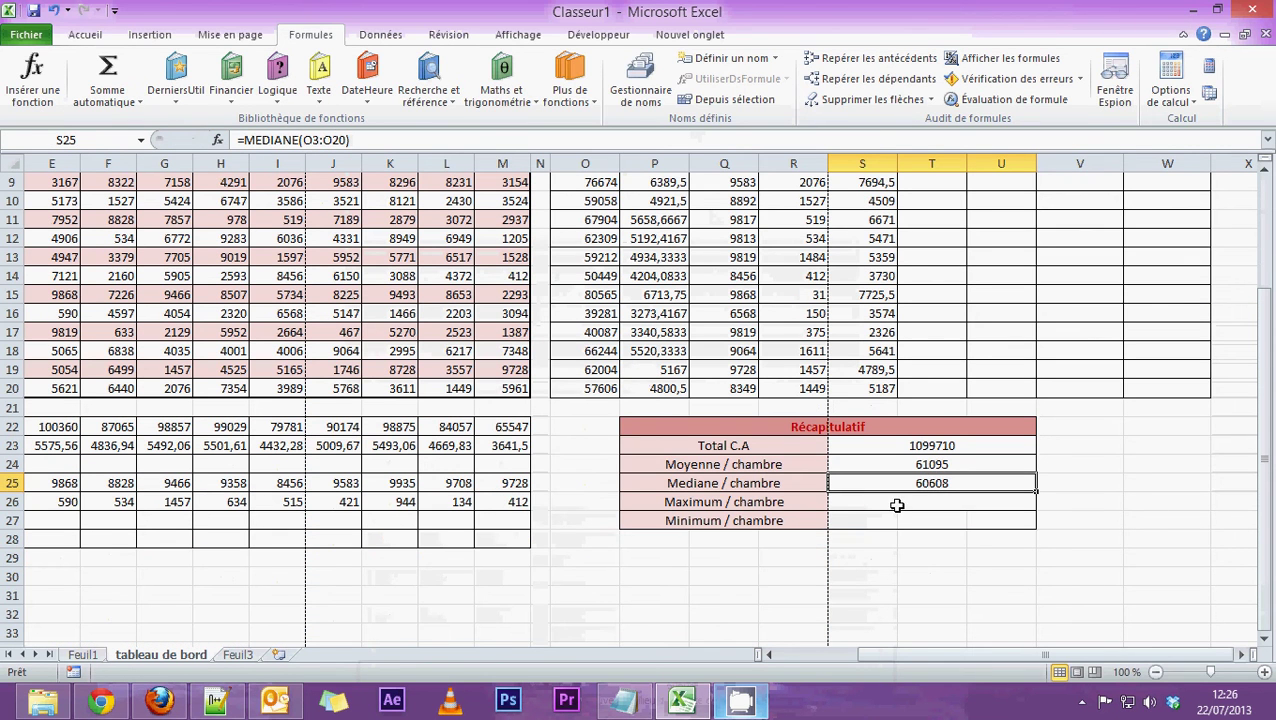
Step: Insert the MAX function in S26, the Maximum / chambre cell, with the range O3:O20
left_click(886, 508)
left_click(96, 104)
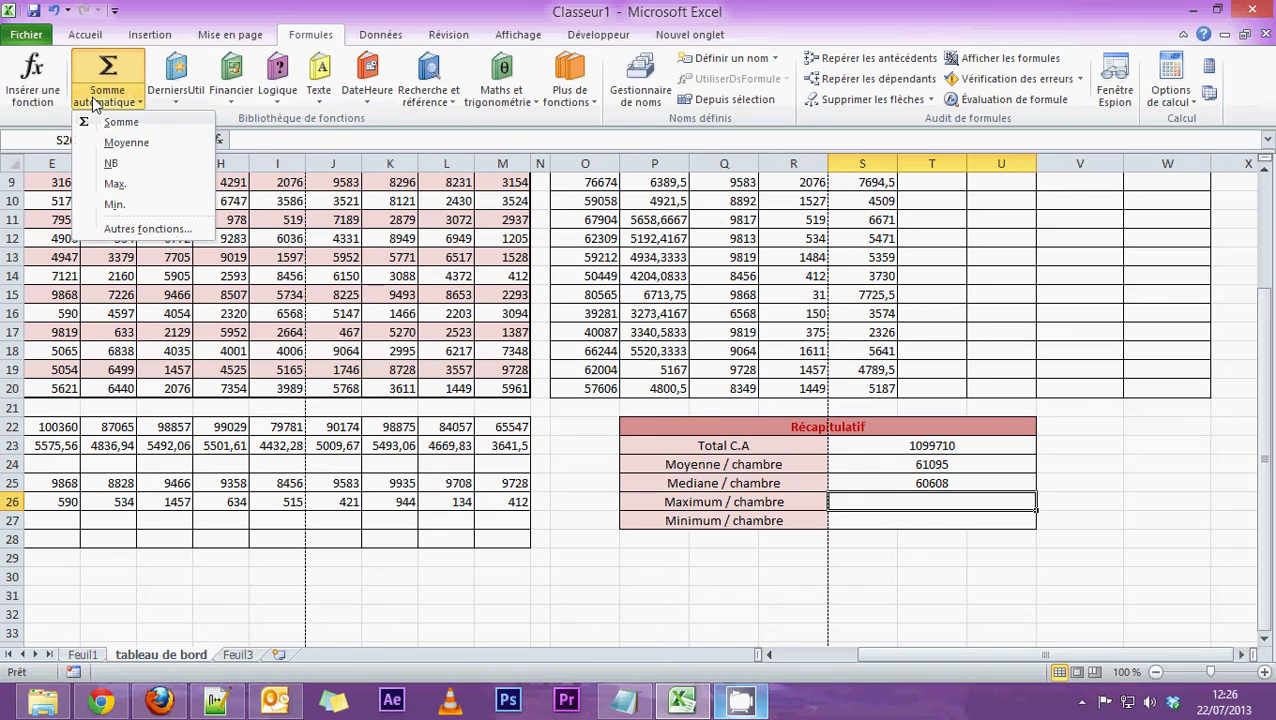
left_click(112, 185)
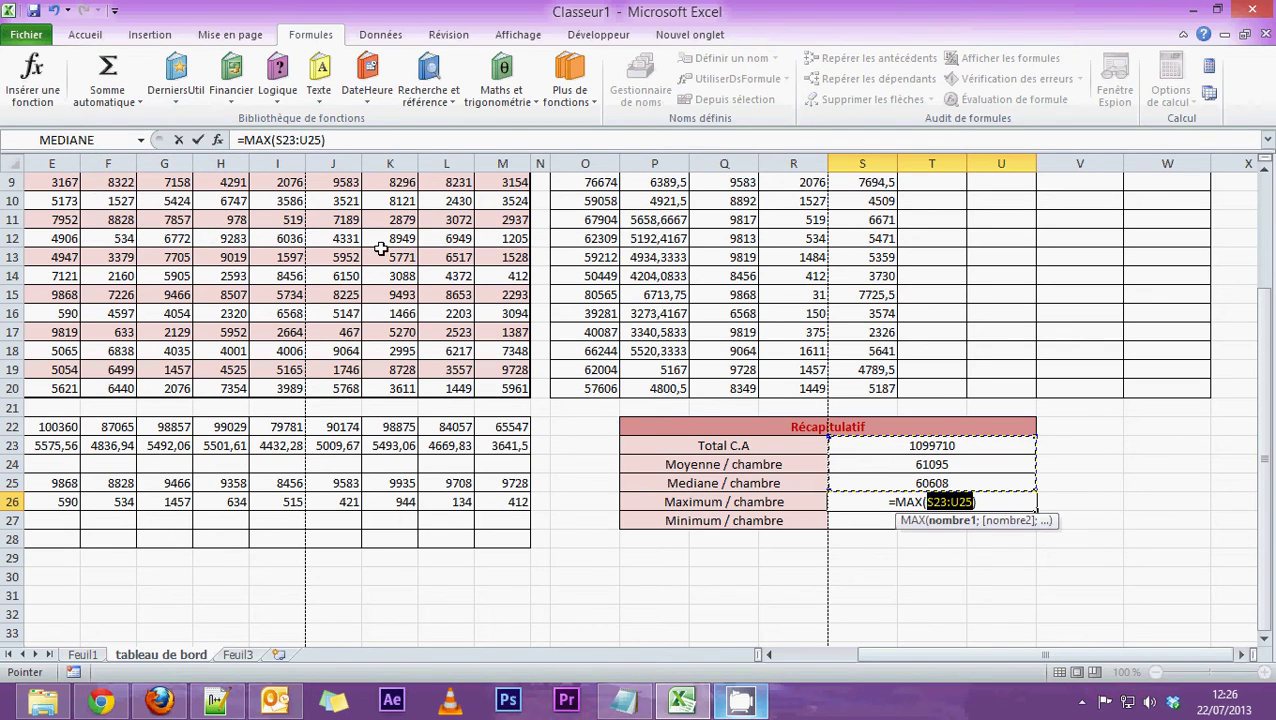
left_click(585, 388)
scroll(568, 364, "up", 3)
left_click_drag(571, 319, 592, 333)
key("Return")
Step: Insert the MIN function in S27, the Minimum / chambre cell, with the range O3:O20
scroll(738, 432, "down", 1)
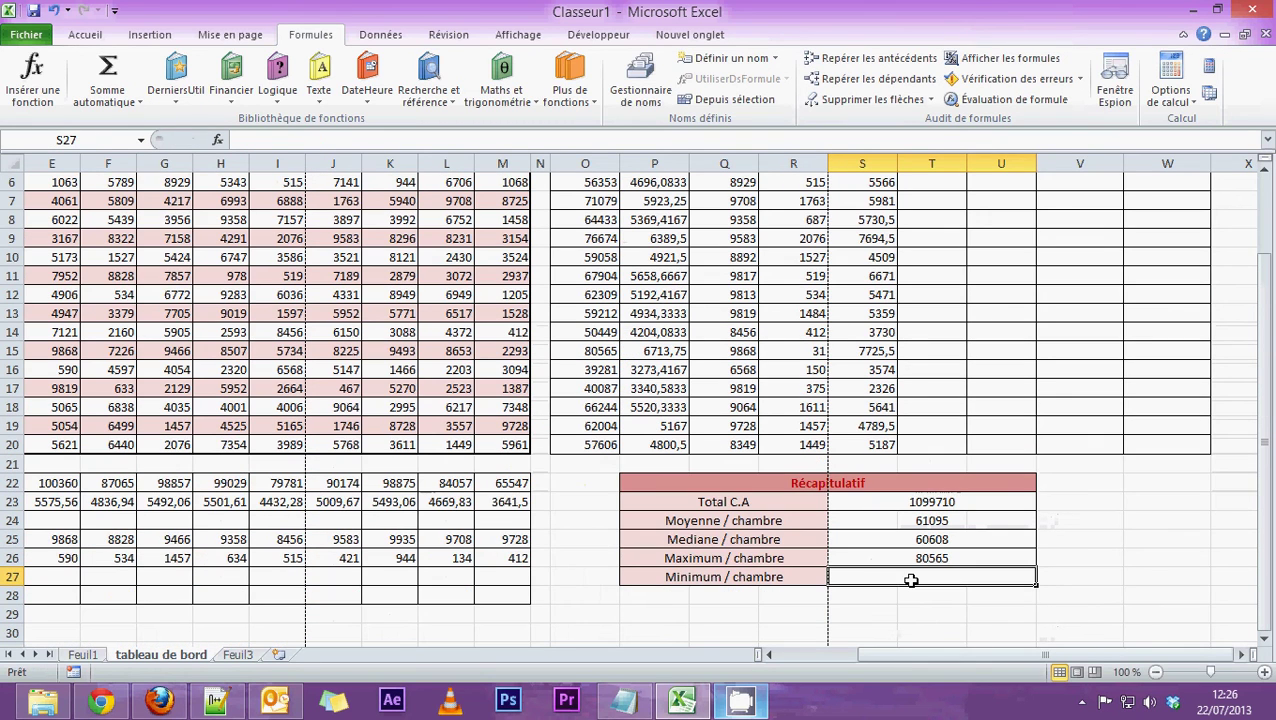
left_click(108, 101)
left_click(90, 206)
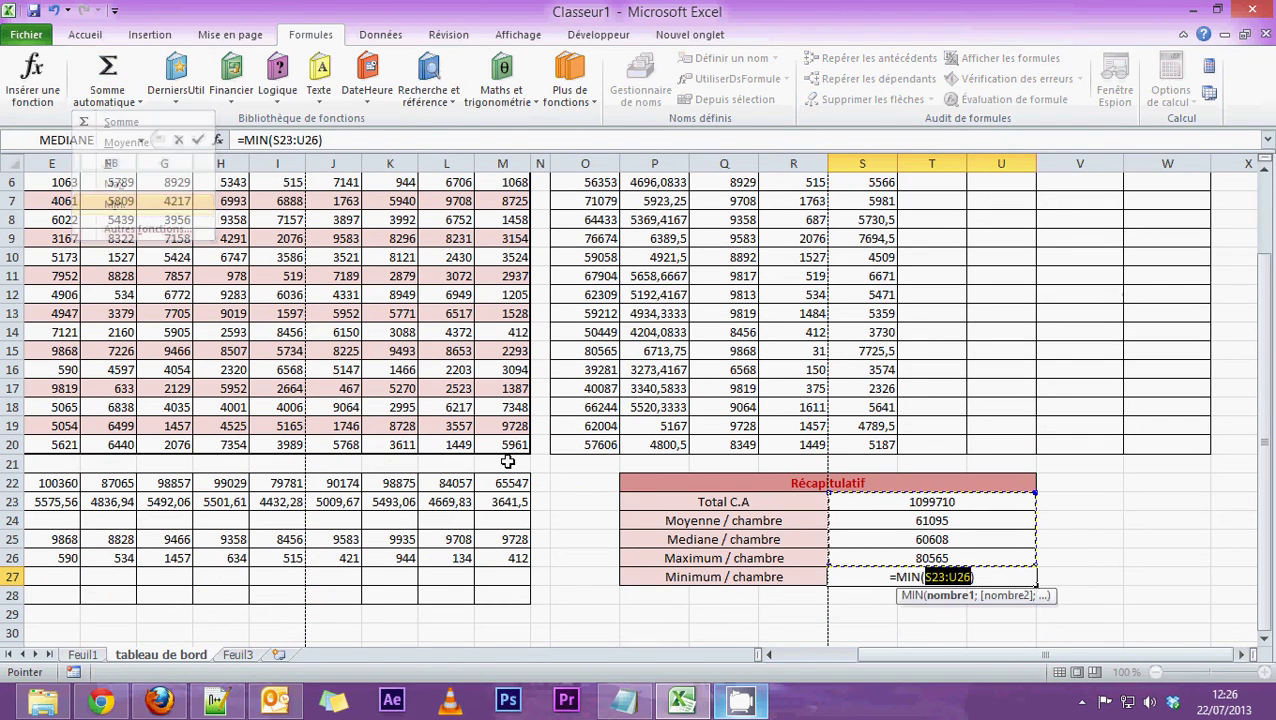
left_click(585, 444)
scroll(585, 444, "up", 2)
left_click(594, 335, "shift")
scroll(640, 420, "down", 3)
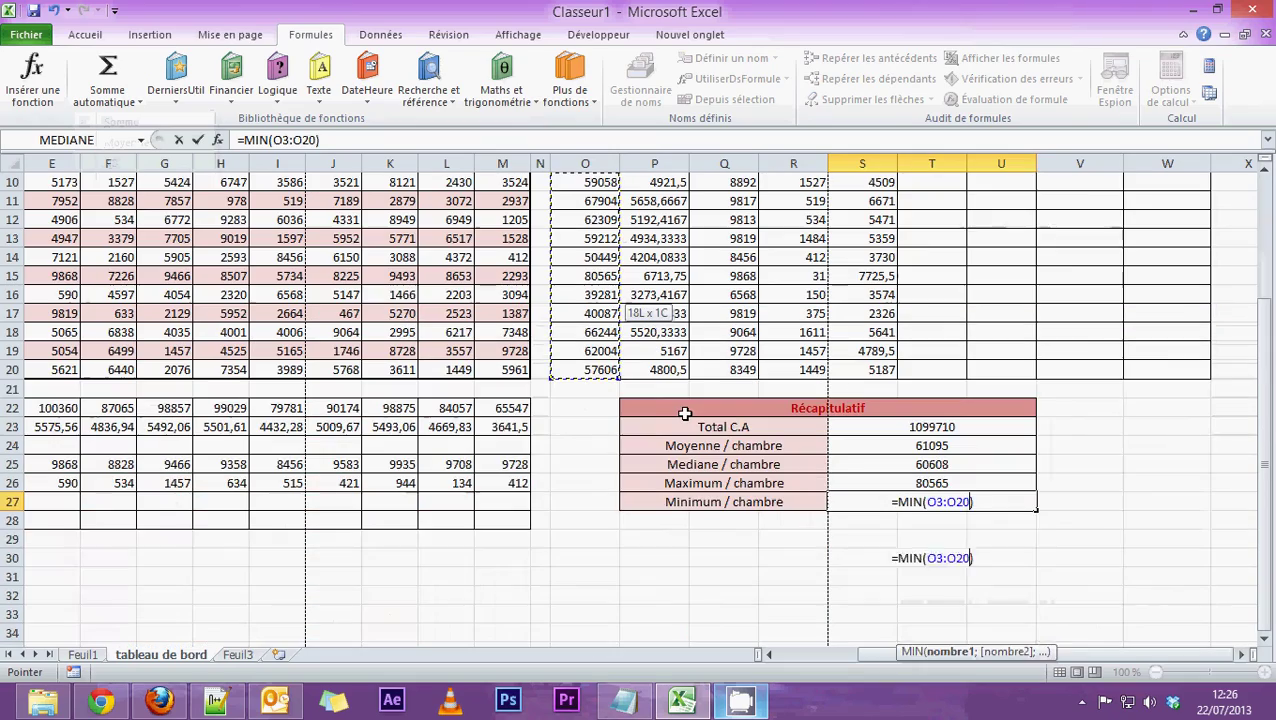
key("Return")
Step: Review the room statistics, the monthly rows, the Récapitulatif table and the list of automatic sum functions
scroll(850, 505, "down", 1)
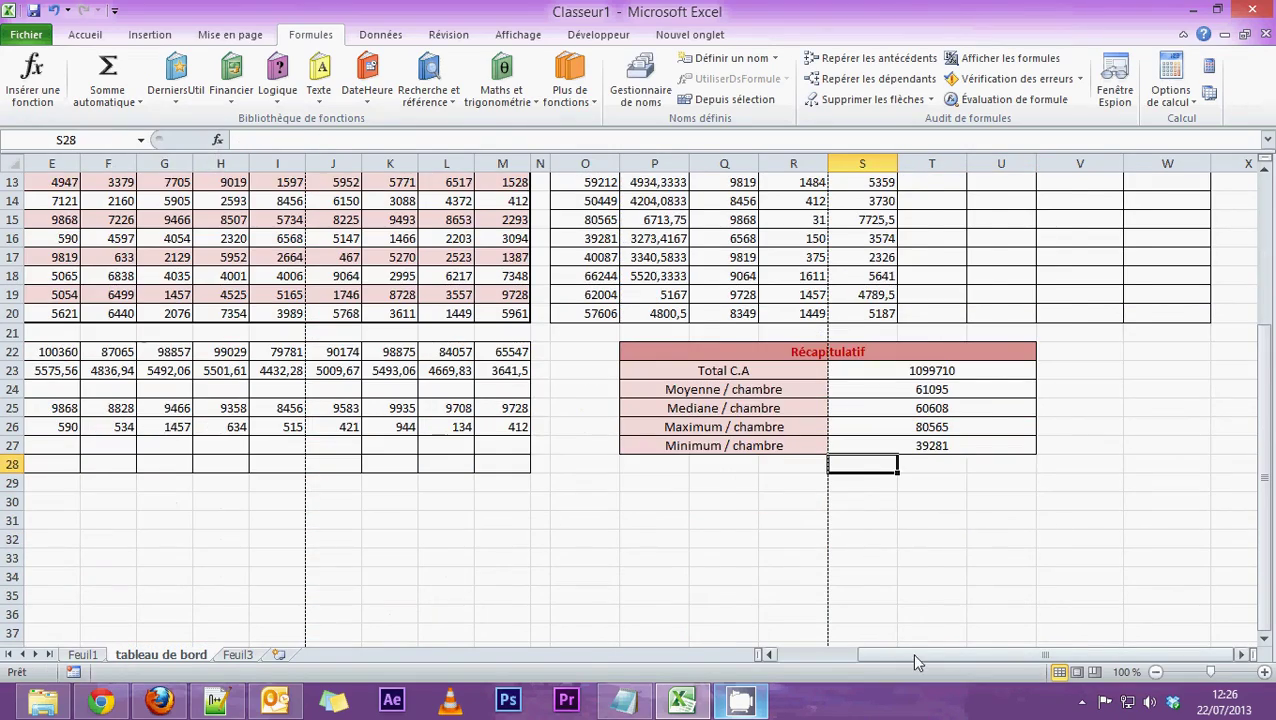
scroll(700, 632, "left", 2)
scroll(944, 466, "up", 3)
scroll(944, 466, "up", 1)
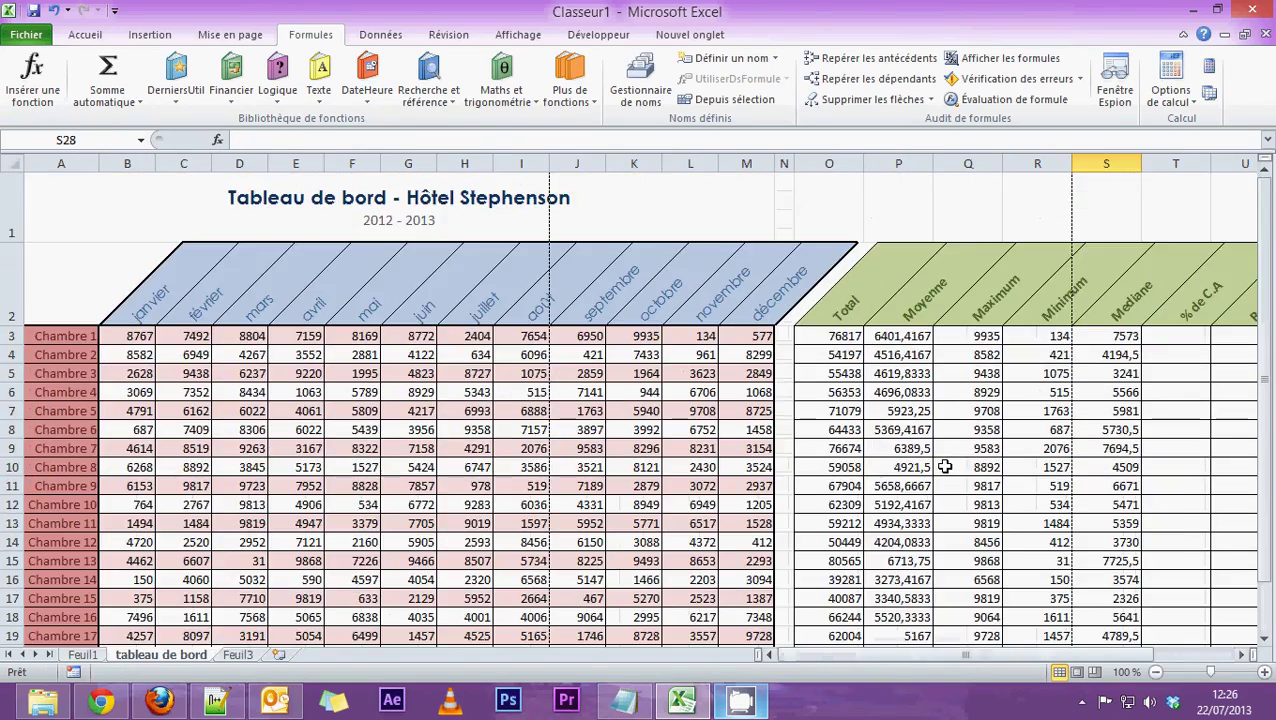
scroll(944, 466, "down", 3)
scroll(944, 466, "up", 3)
scroll(944, 466, "down", 3)
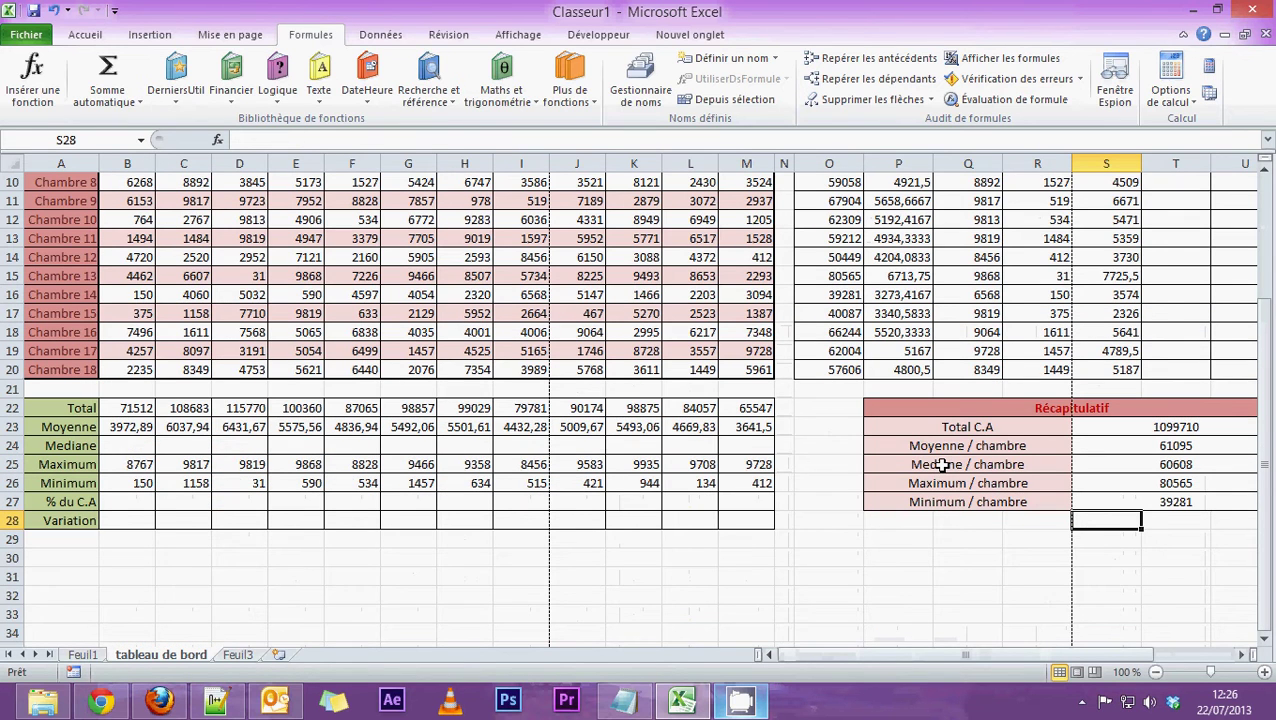
left_click(106, 102)
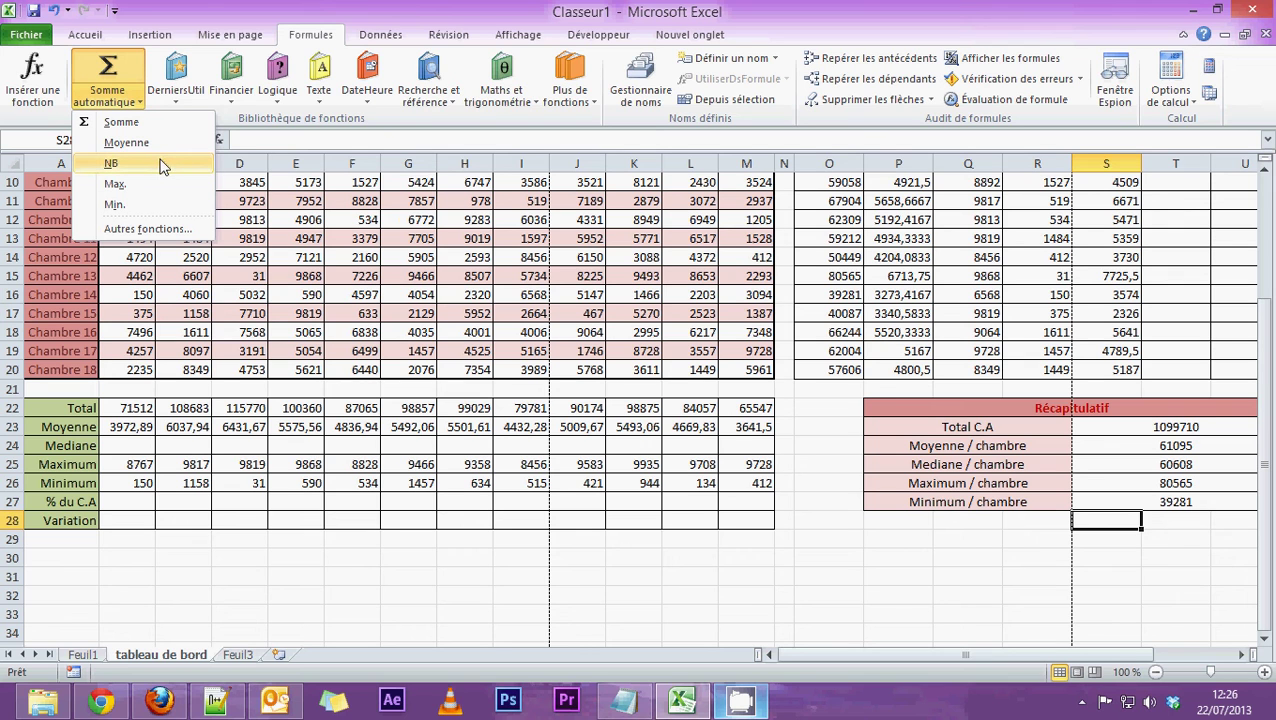
left_click(814, 444)
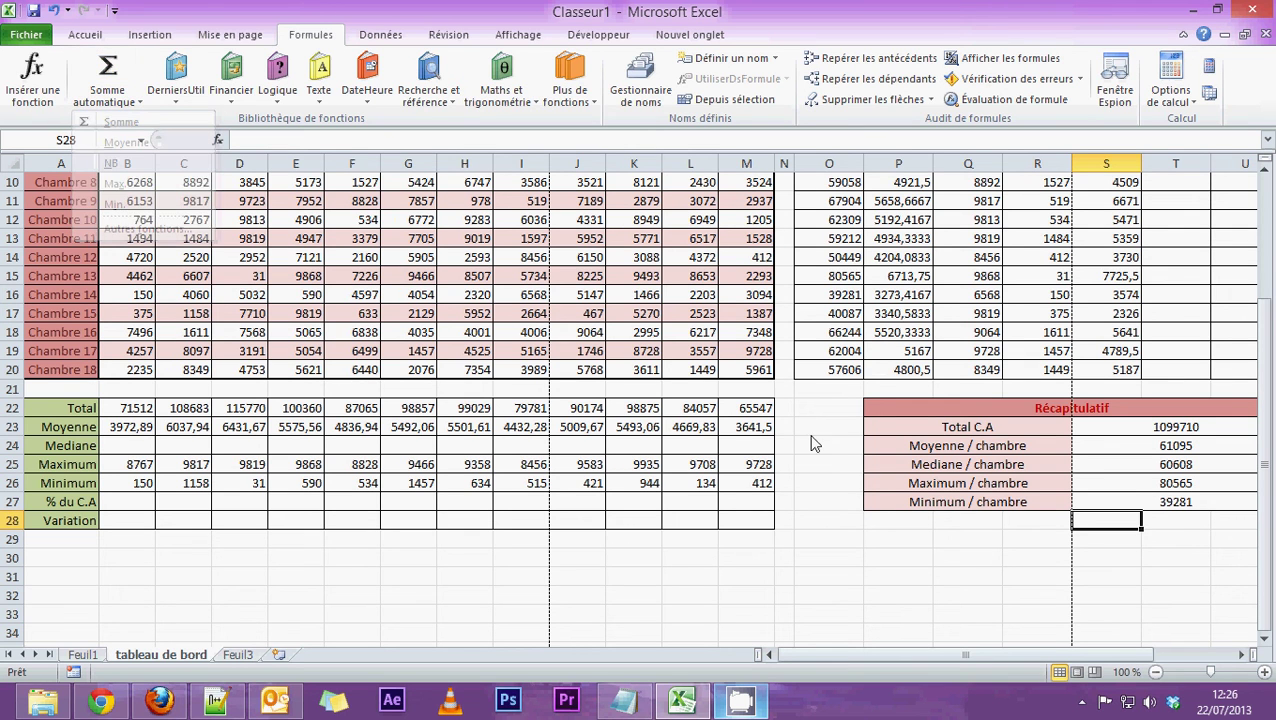
scroll(814, 444, "up", 3)
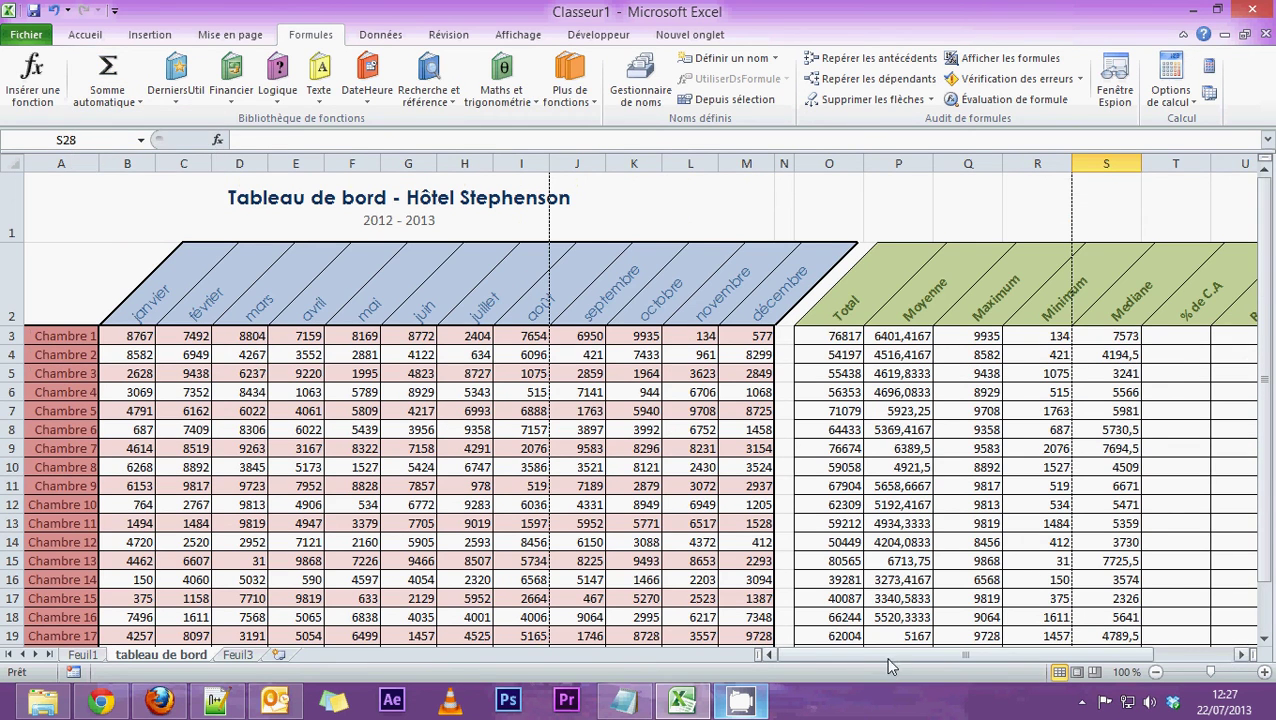
left_click_drag(1112, 656, 1170, 667)
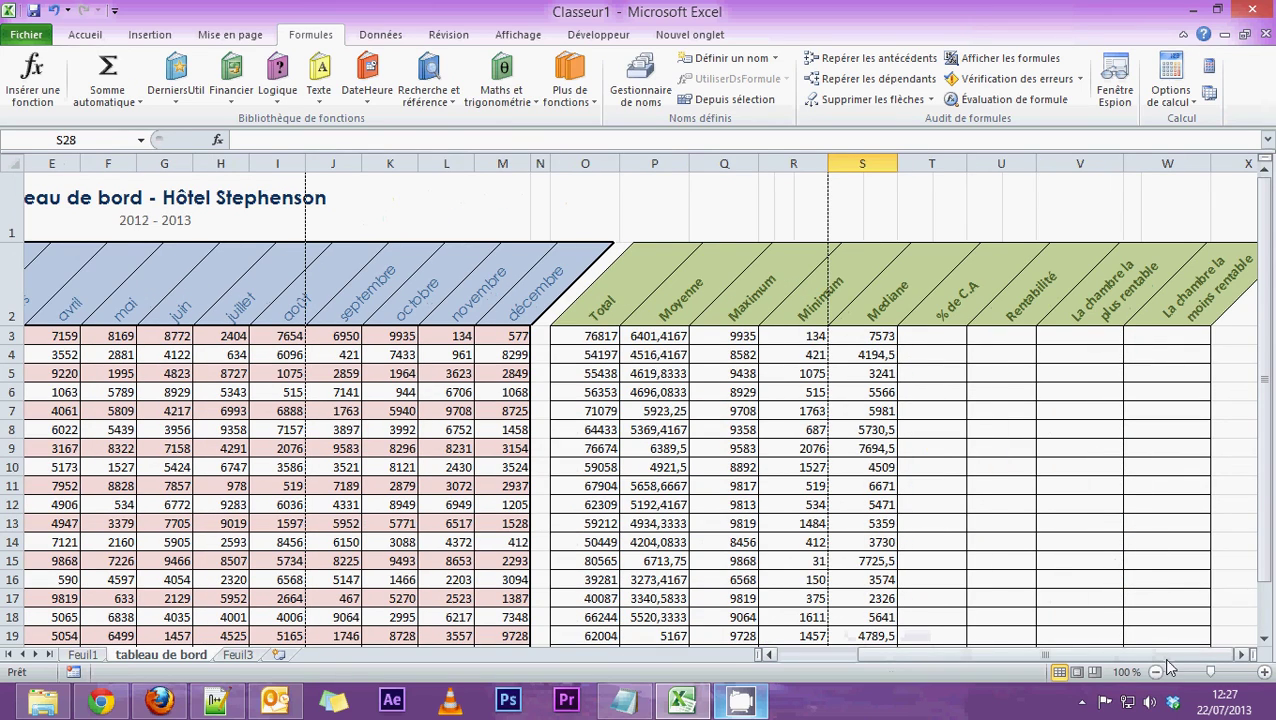
left_click_drag(955, 652, 838, 660)
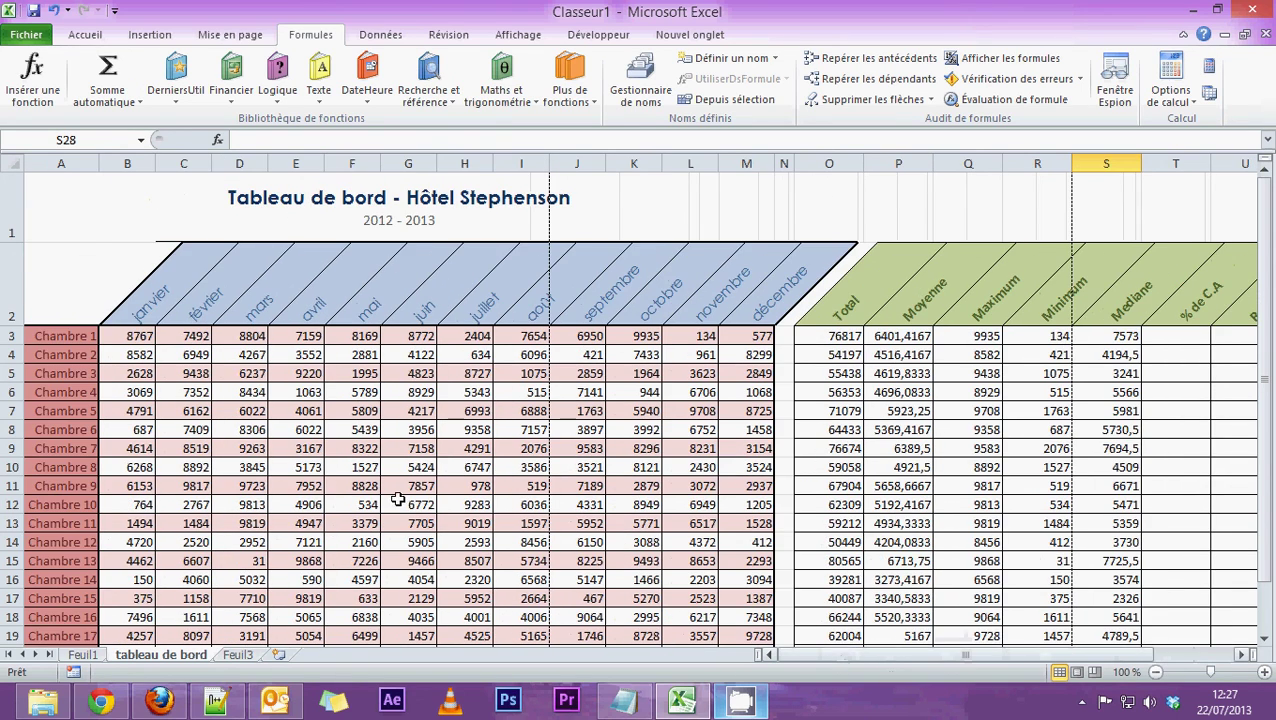
scroll(398, 500, "down", 2)
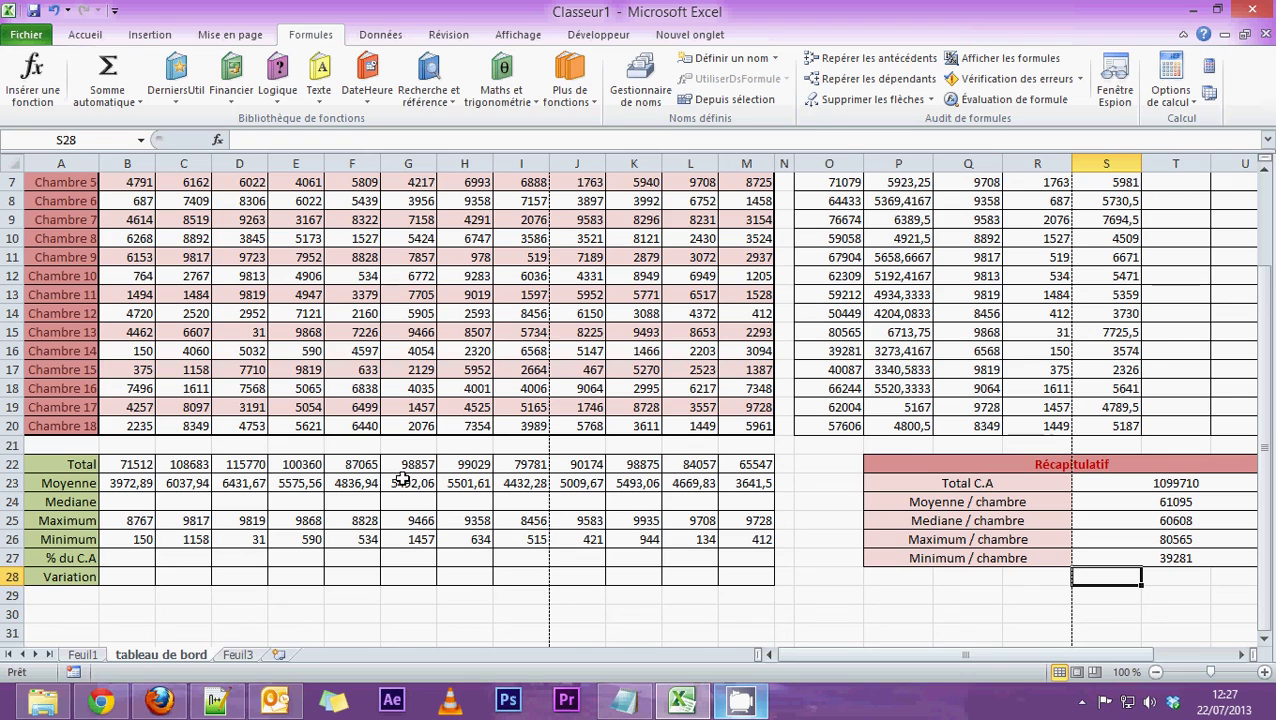